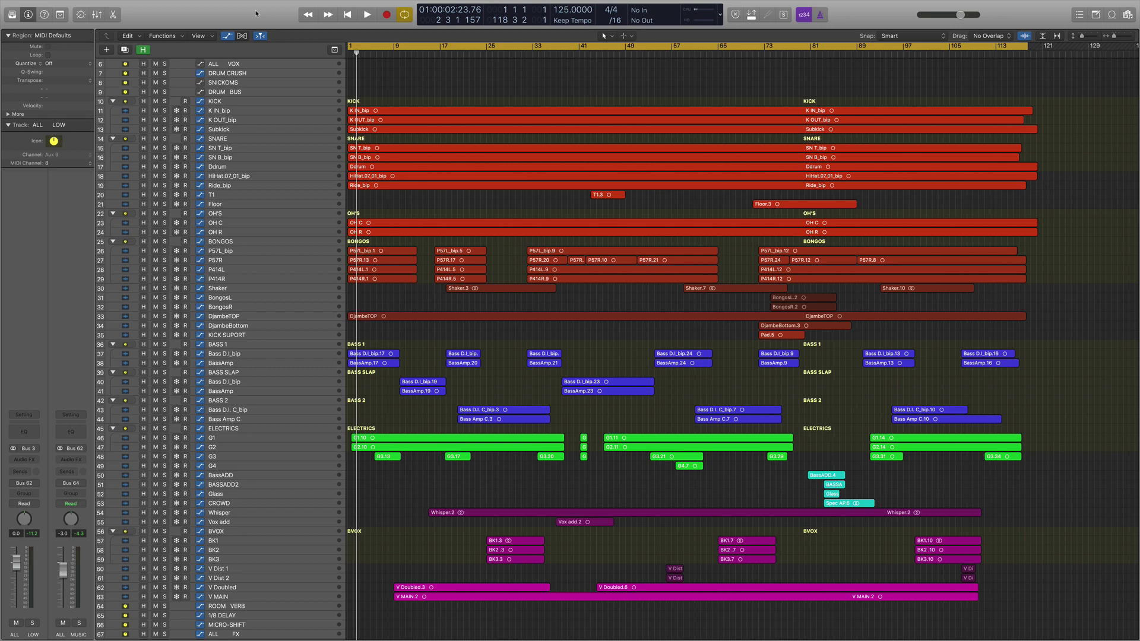
# Step: Bring up the Mixer below the drum, bass and vocal tracks with the X key
pyautogui.press('x')
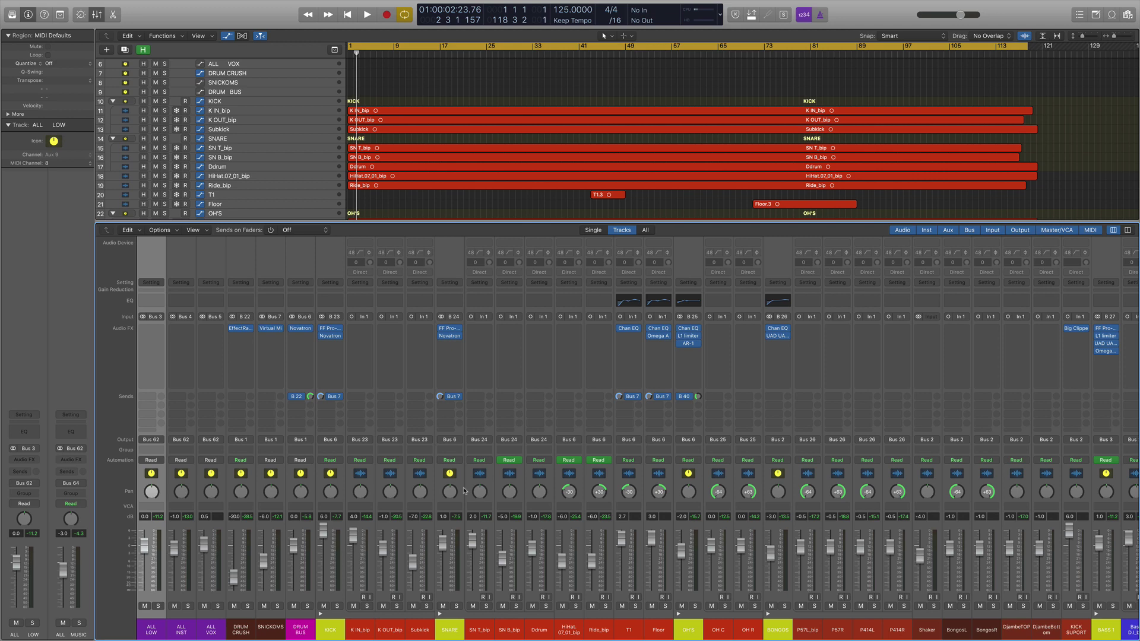
# Step: Play the drum mix, selecting the DRUM BUS and OH R channel strips, then stop
pyautogui.hscroll(3, 465, 491)
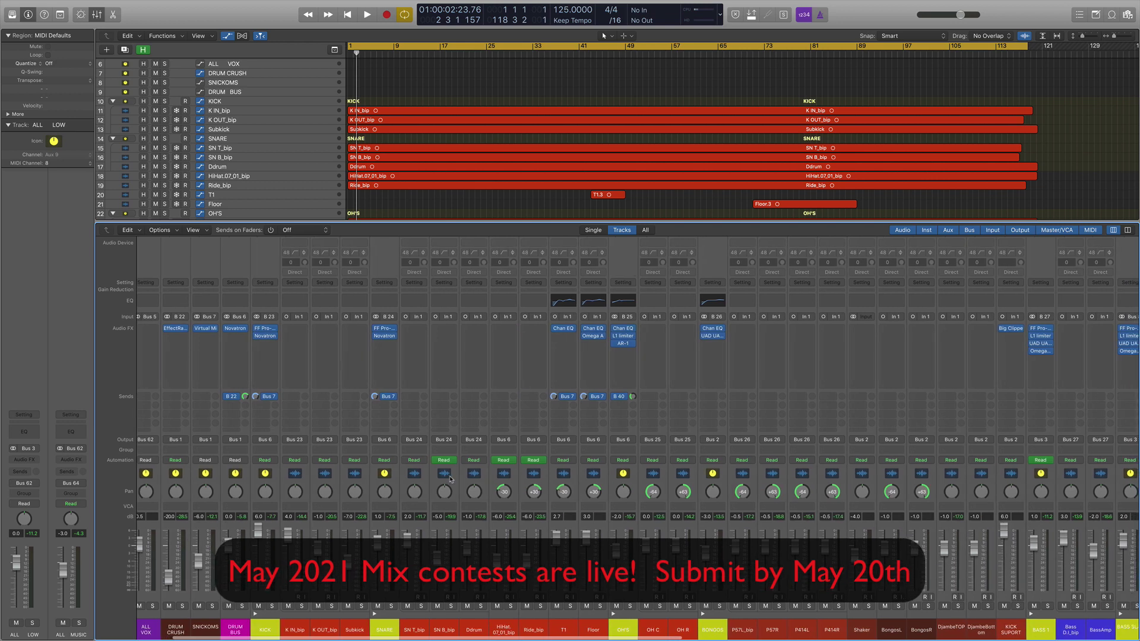
pyautogui.hscroll(-3, 450, 479)
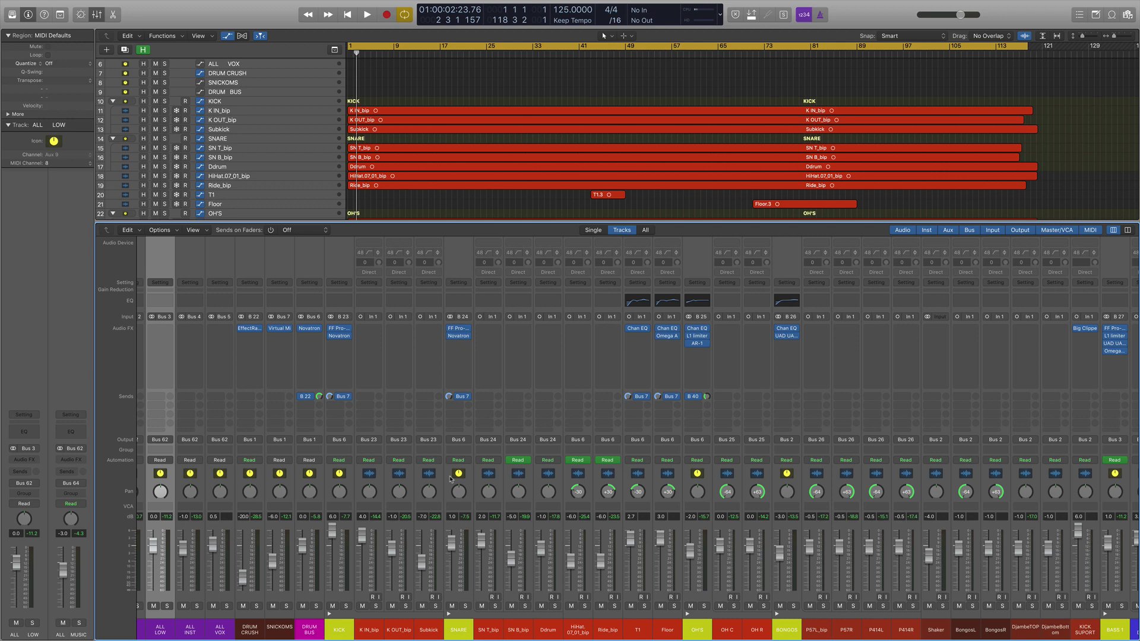
pyautogui.press('space')
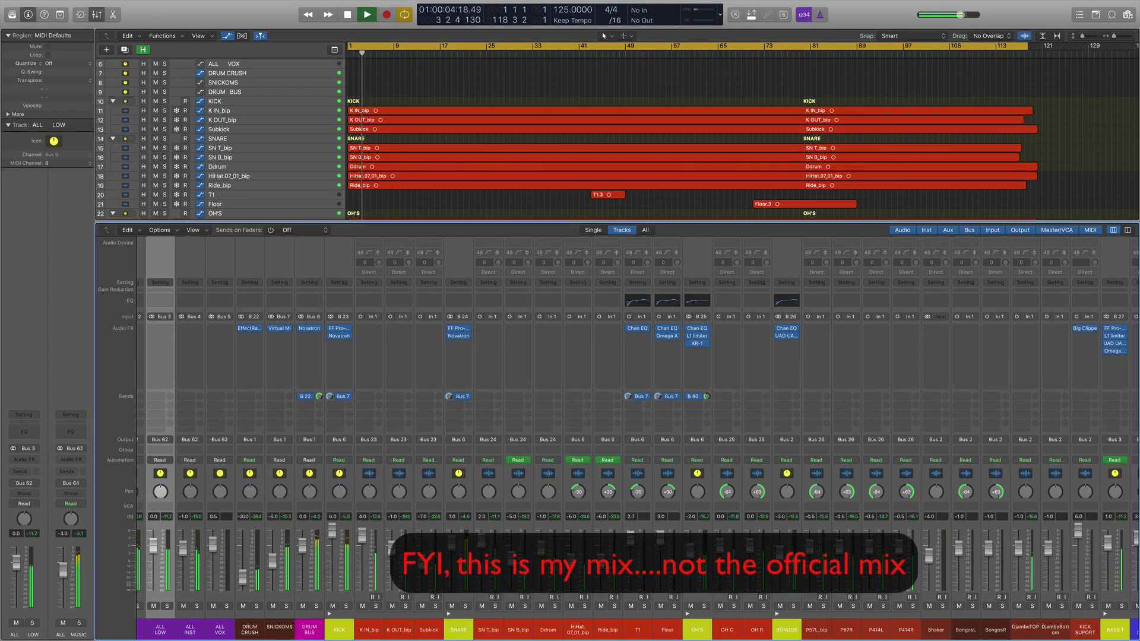
pyautogui.click(306, 487)
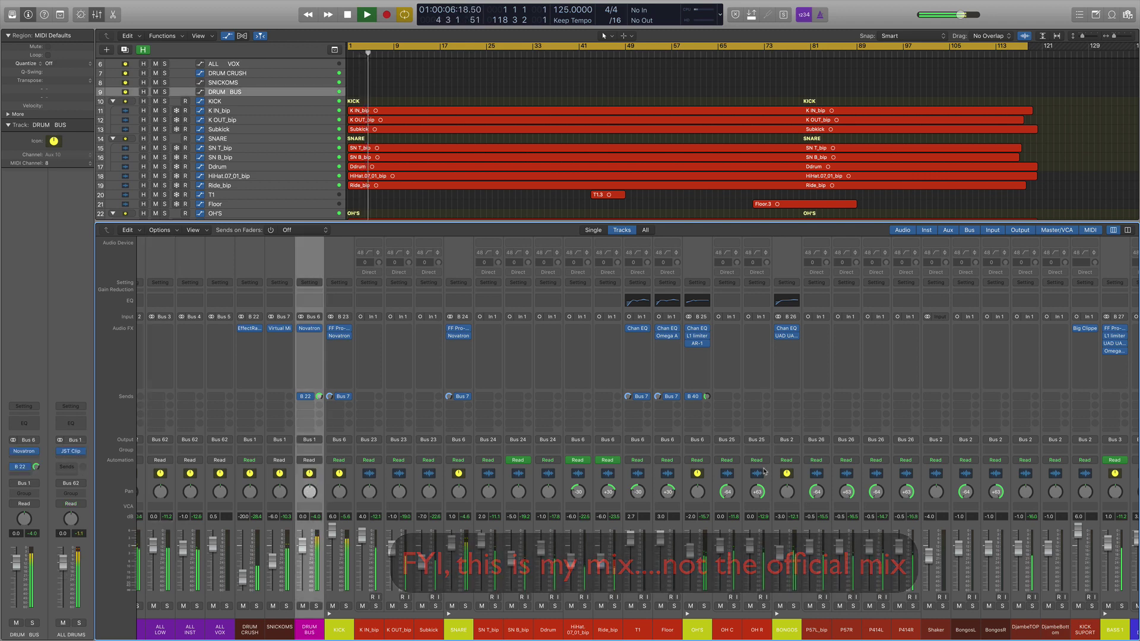
pyautogui.click(770, 532)
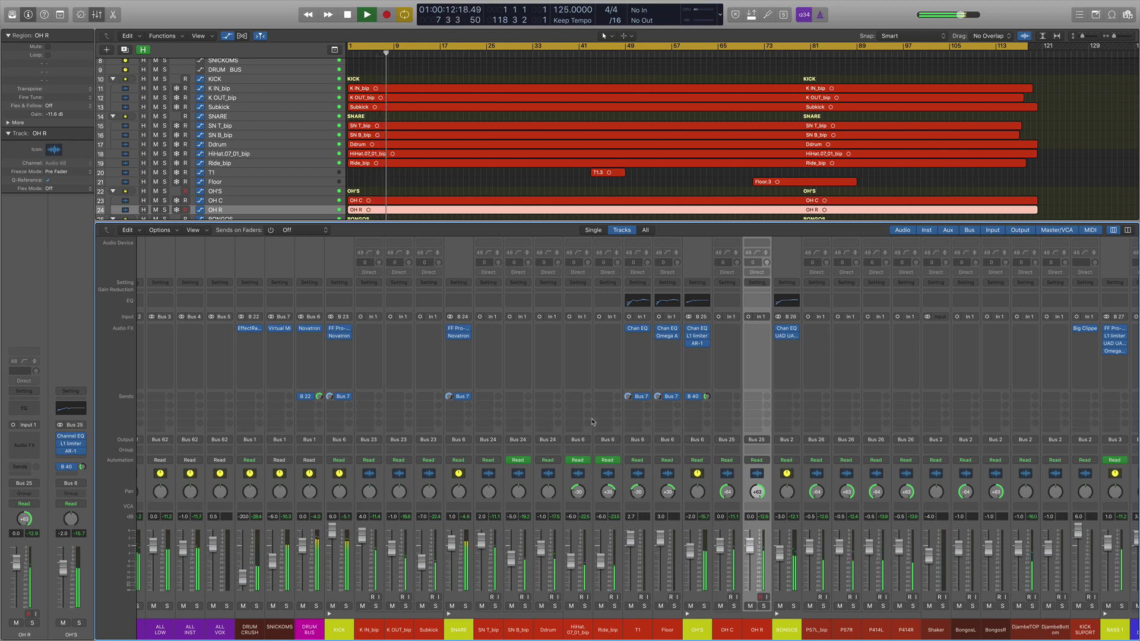
pyautogui.press('space')
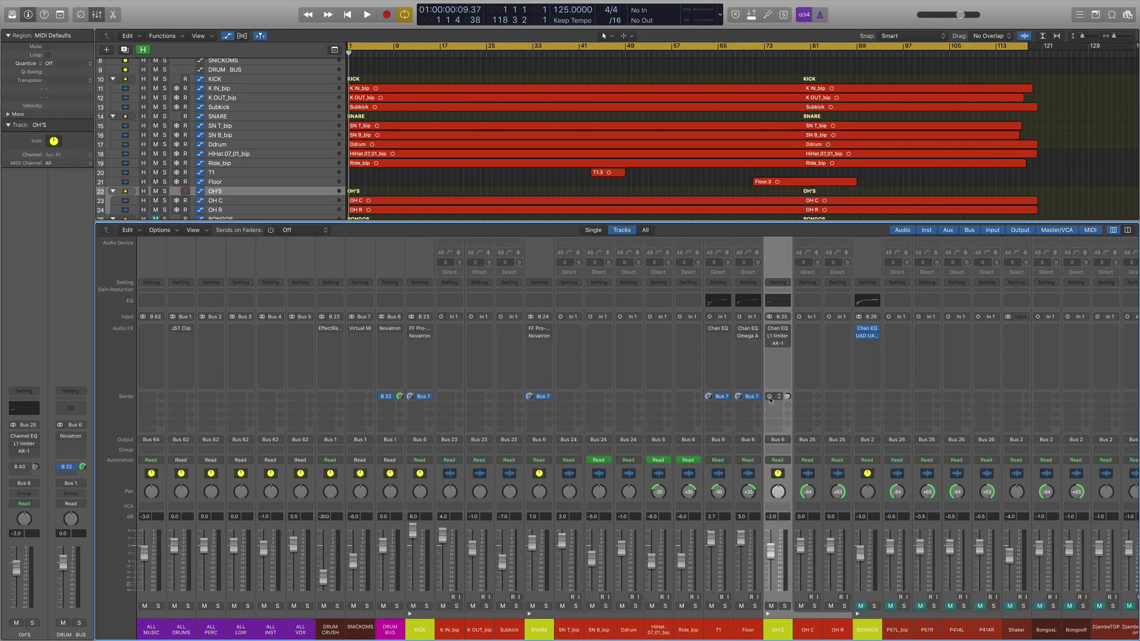
# Step: Play the drums raw with plugins bypassed, then the mixed version, and stop
pyautogui.press('space')
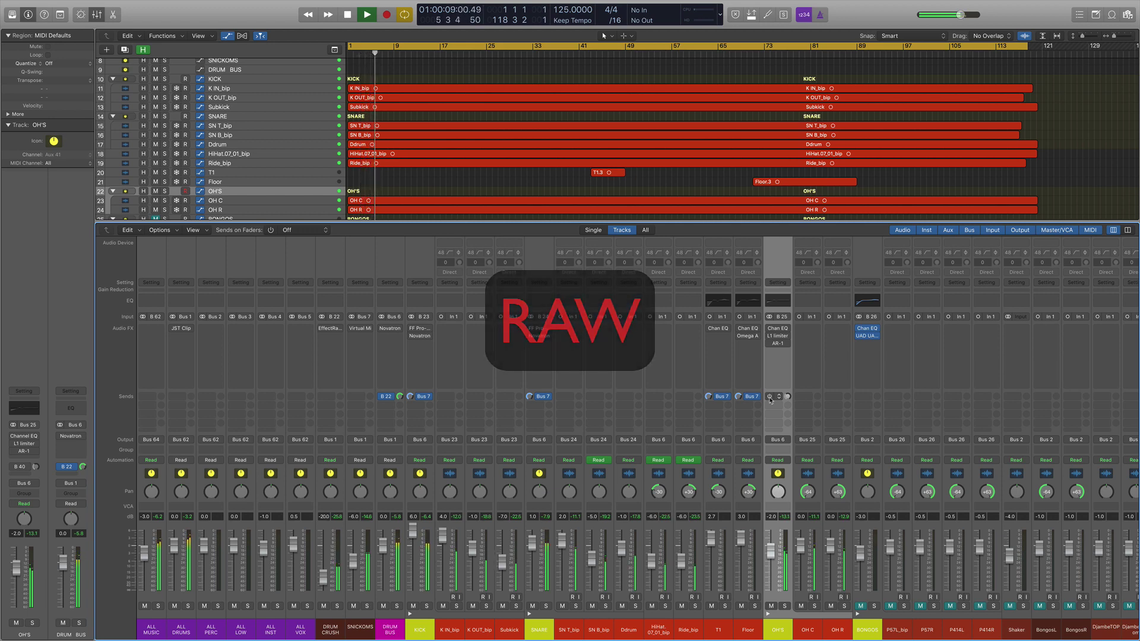
pyautogui.press('space')
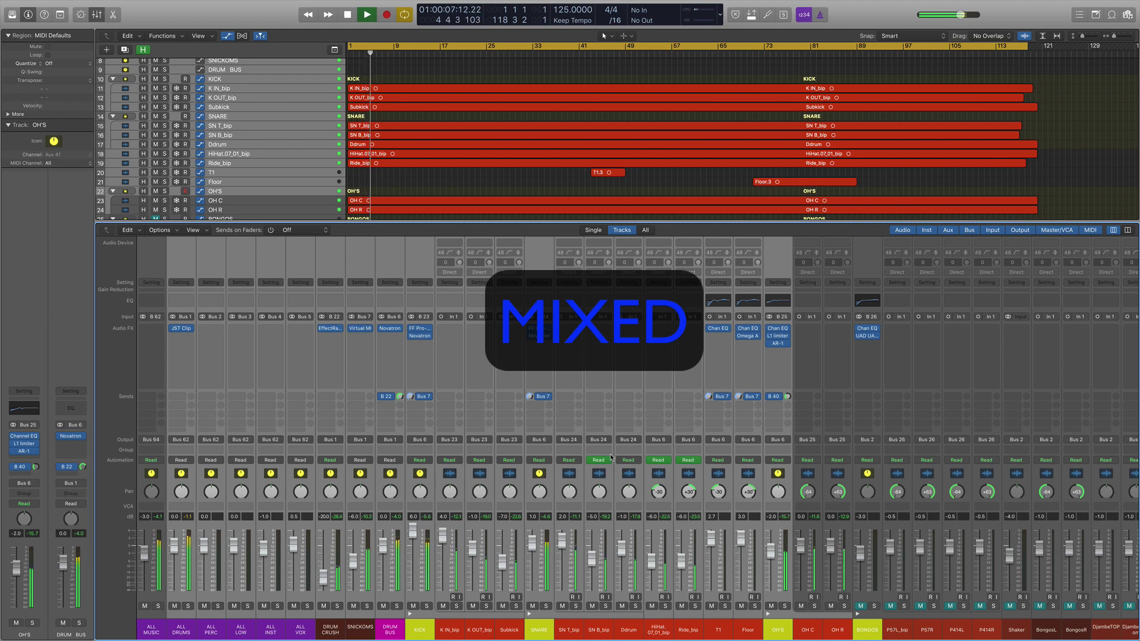
pyautogui.press('space')
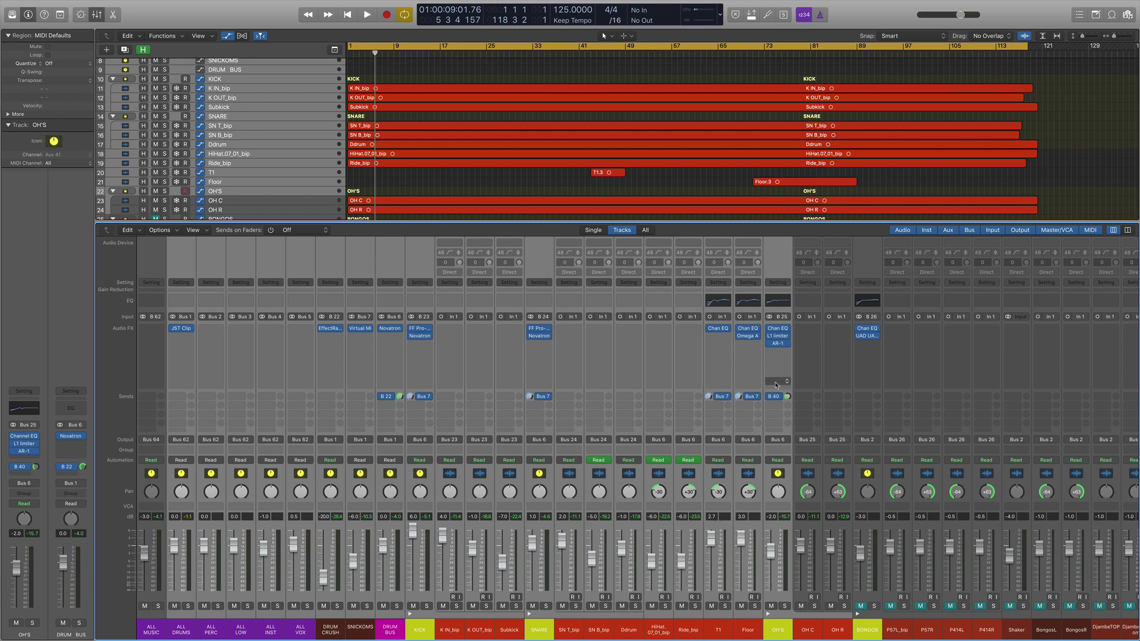
# Step: Select the OH C and OH R overhead tracks
pyautogui.click(843, 473)
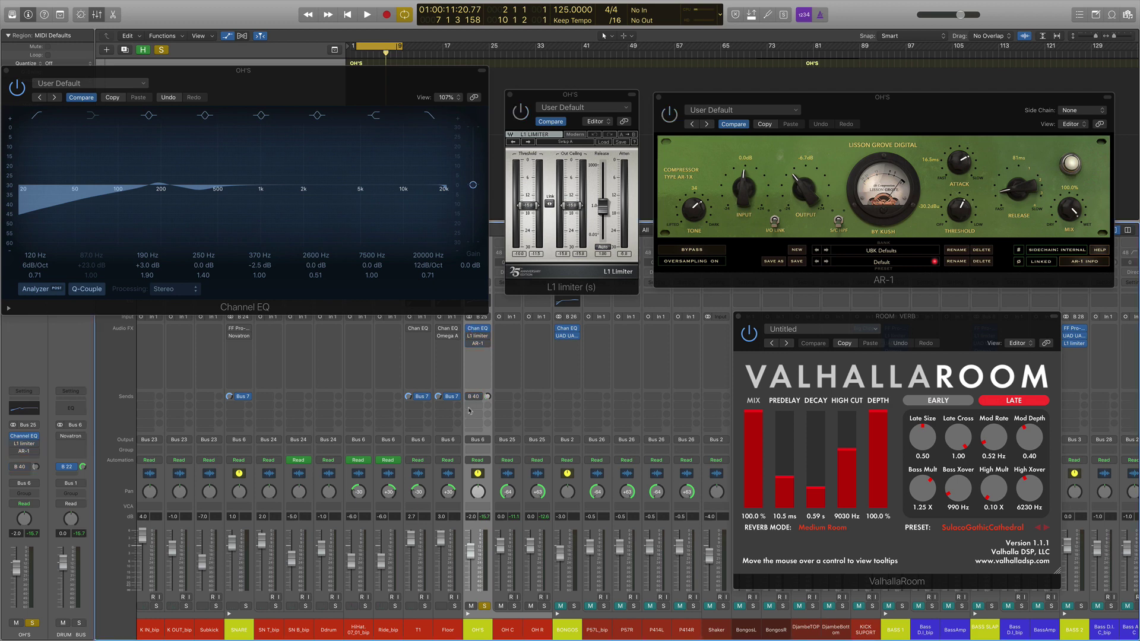
# Step: Toggle the OH'S Channel EQ off and on twice during playback, leaving it active
pyautogui.click(468, 326)
pyautogui.press('space')
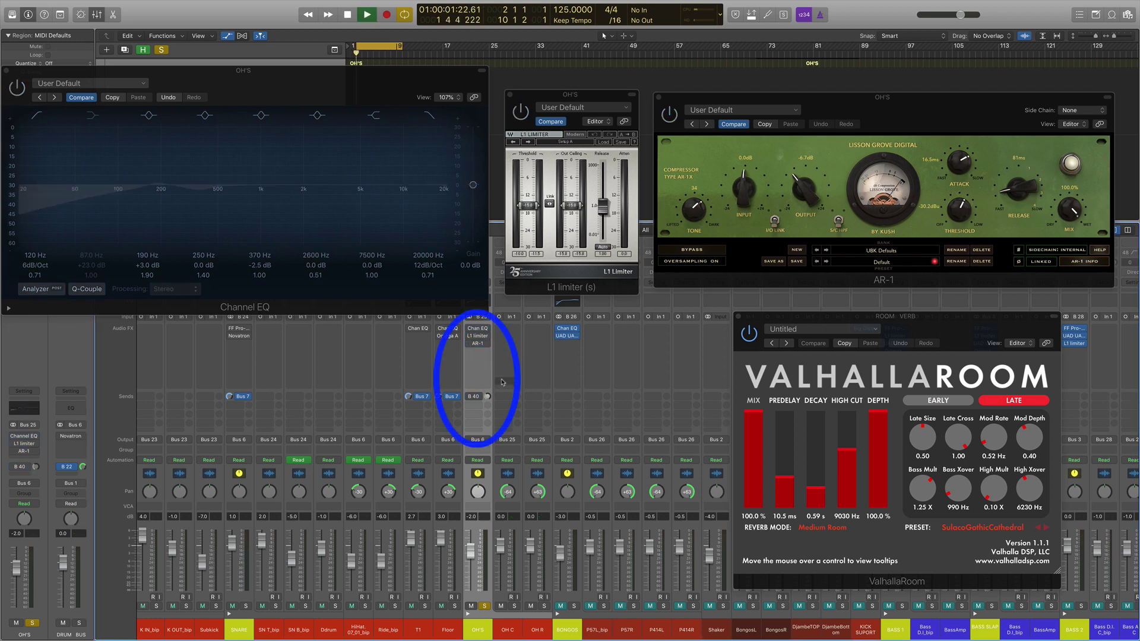
pyautogui.click(469, 328)
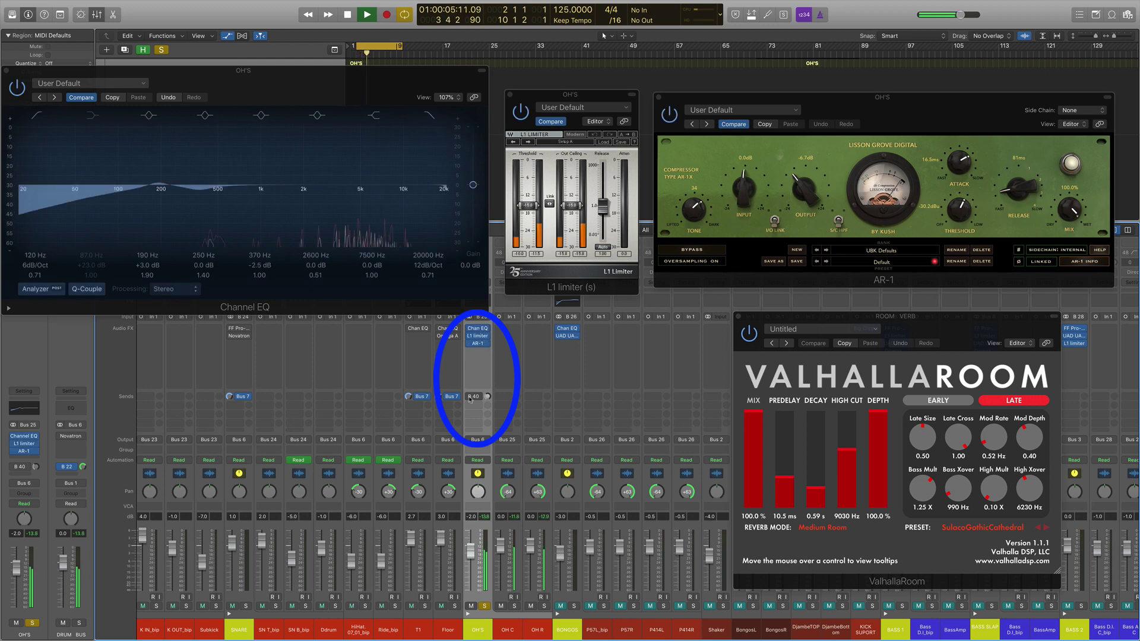
pyautogui.click(470, 329)
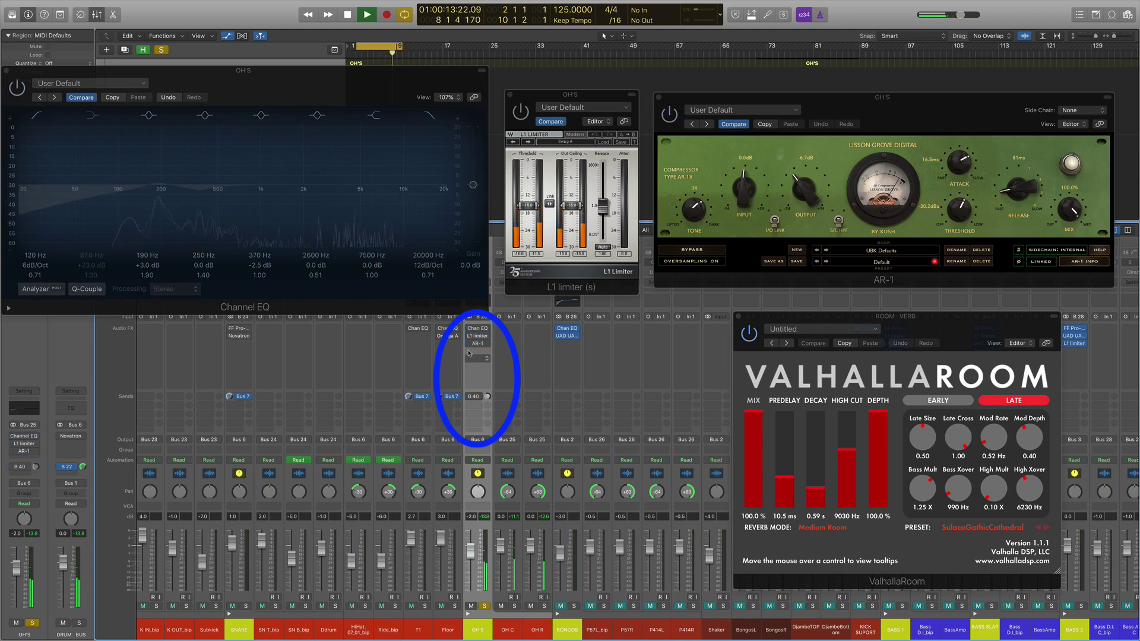
pyautogui.click(469, 329)
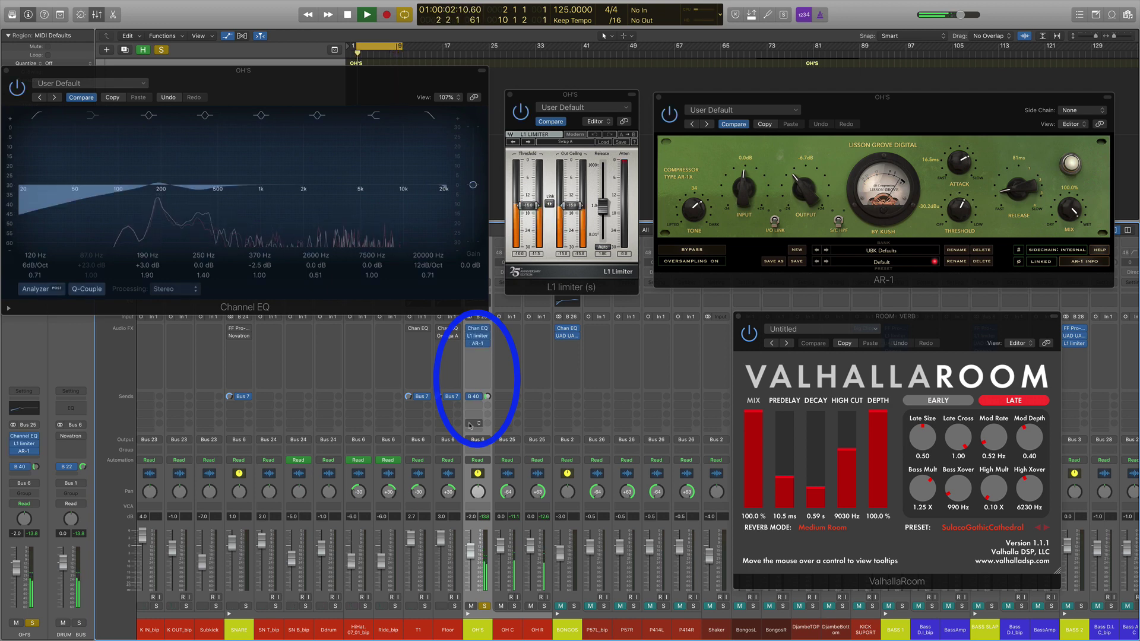
pyautogui.press('space')
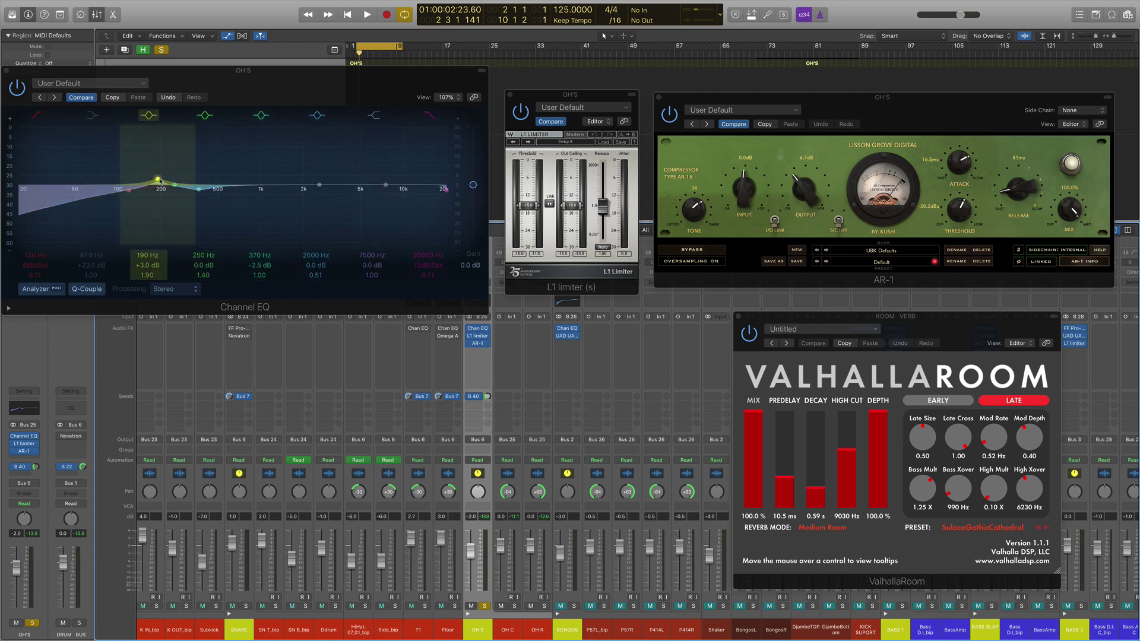
# Step: Close the Channel EQ, L1 limiter, AR-1 and ValhallaRoom plugin windows
pyautogui.click(7, 70)
pyautogui.click(509, 95)
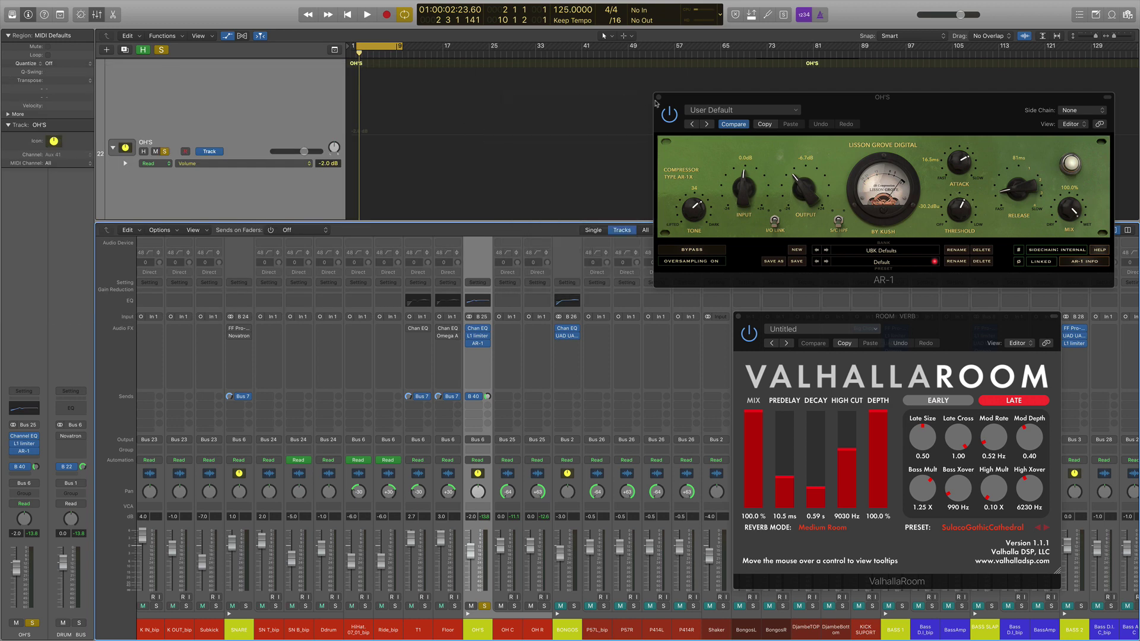
pyautogui.click(659, 98)
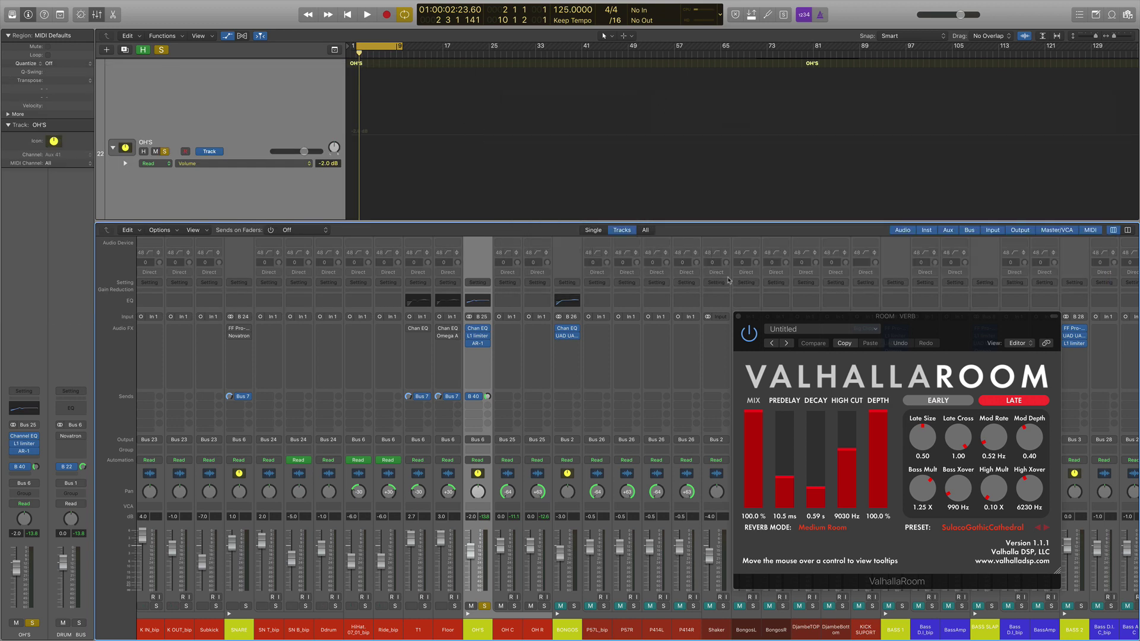
pyautogui.click(739, 318)
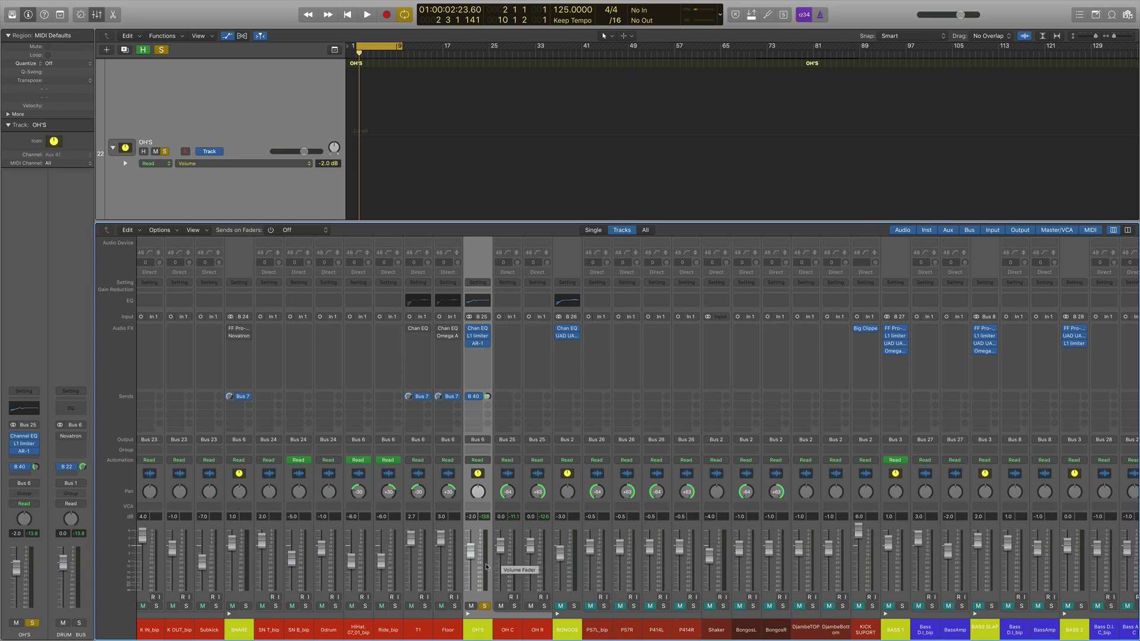
# Step: Show the KICK channel's plugins and A/B its FF Pro-Q 3 during playback, leaving it on
pyautogui.press('v')
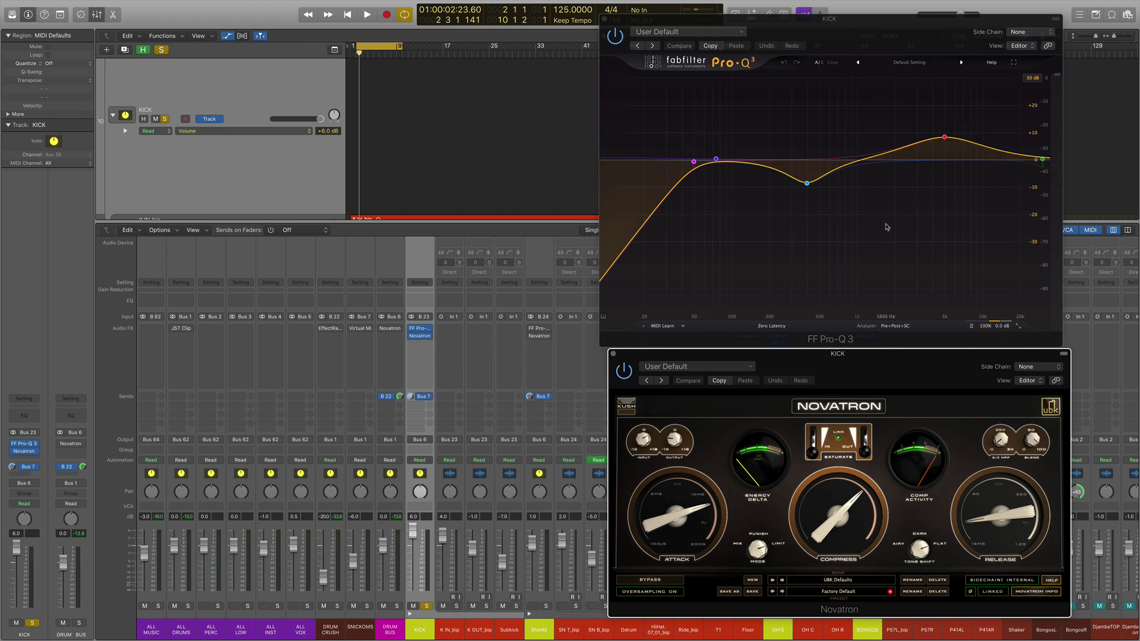
pyautogui.click(411, 342)
pyautogui.press('space')
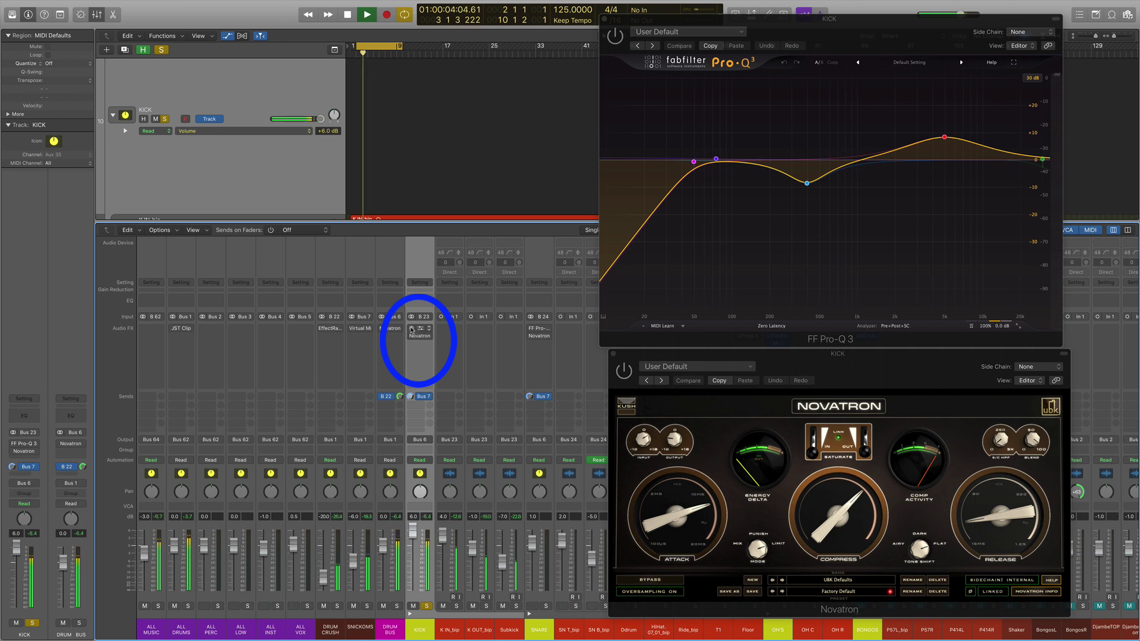
pyautogui.click(411, 330)
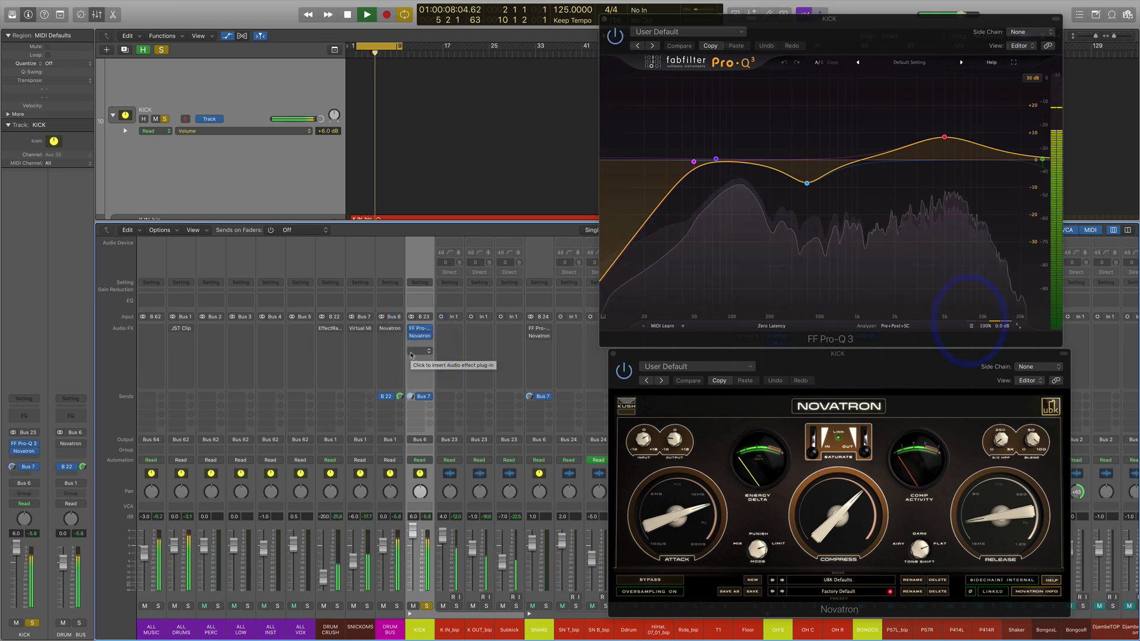
pyautogui.click(971, 326)
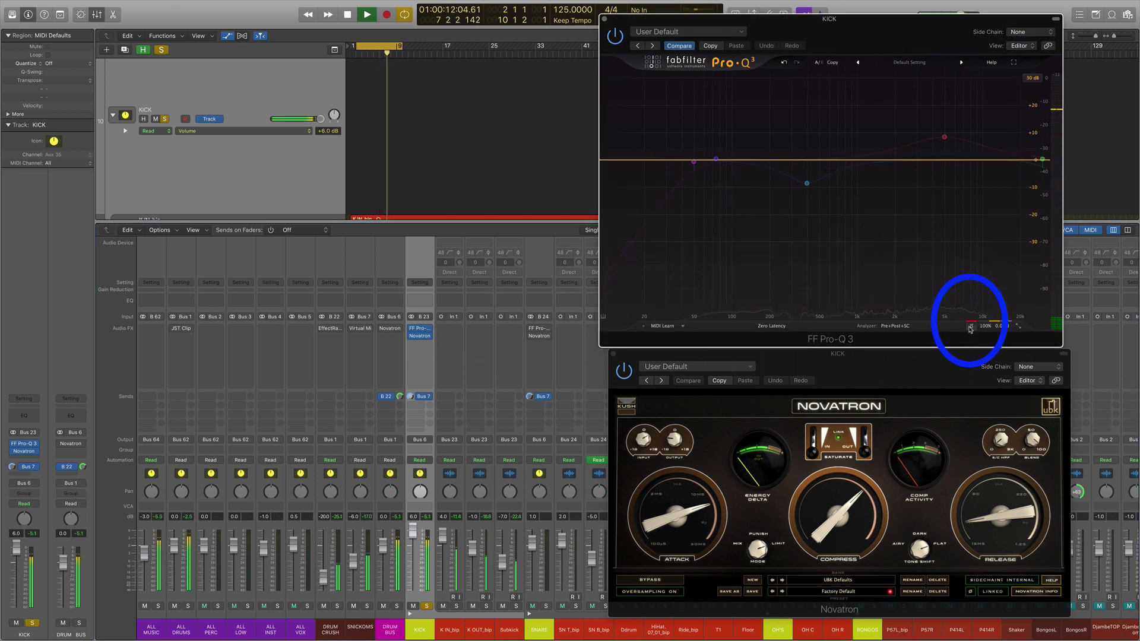
pyautogui.click(971, 327)
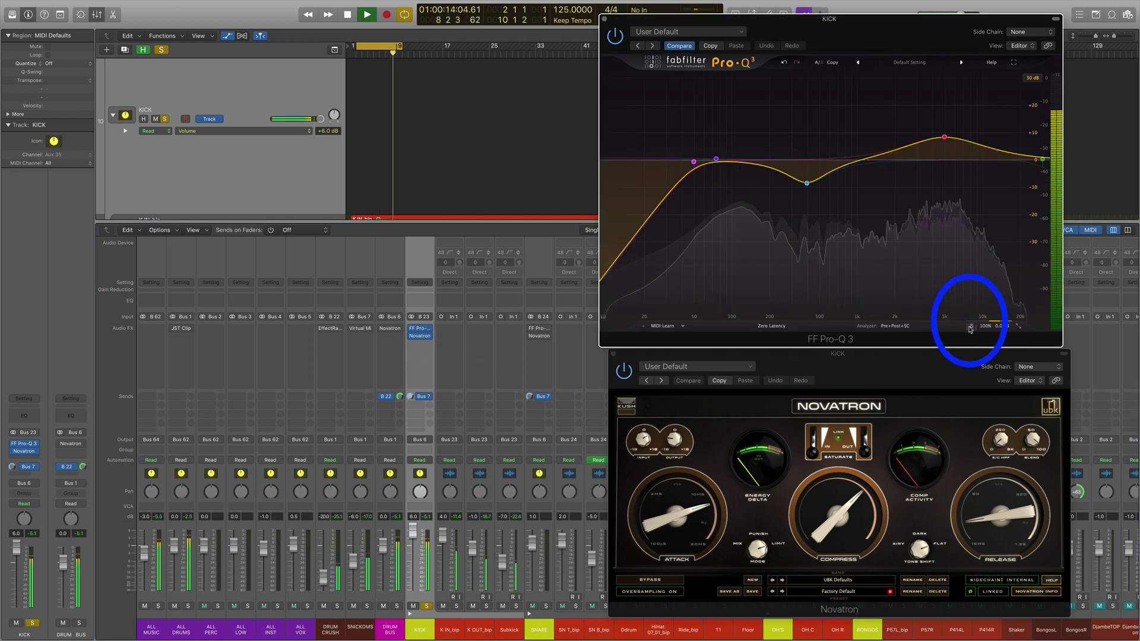
pyautogui.press('space')
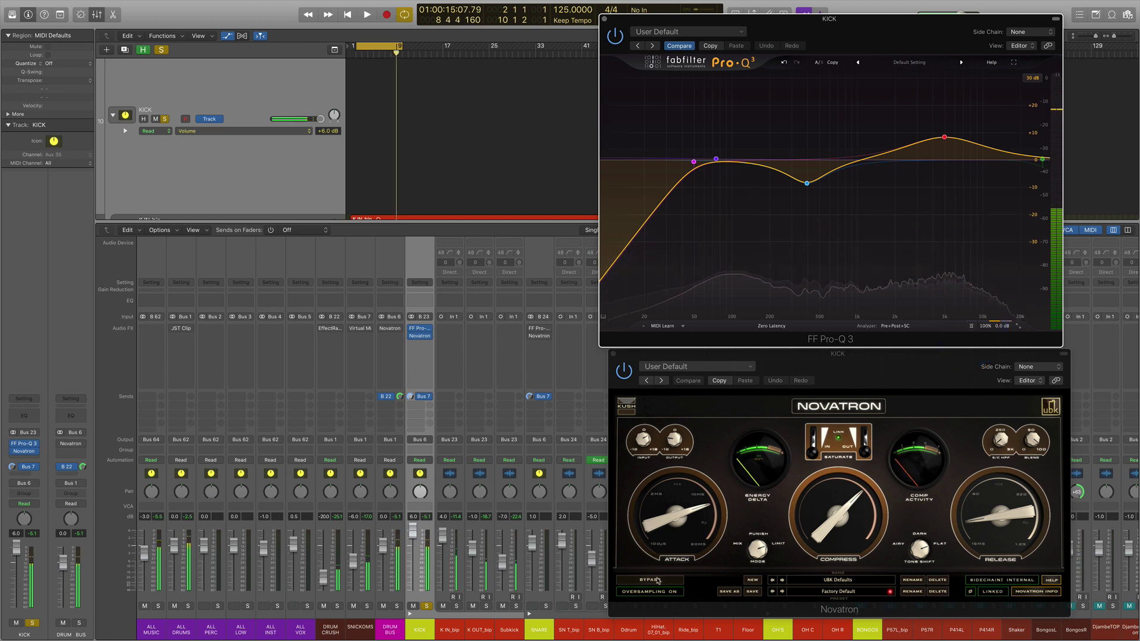
# Step: Replay the kick, bypass and re-enable its Novatron compressor, then select the Pro-Q plugin
pyautogui.click(657, 580)
pyautogui.press('space')
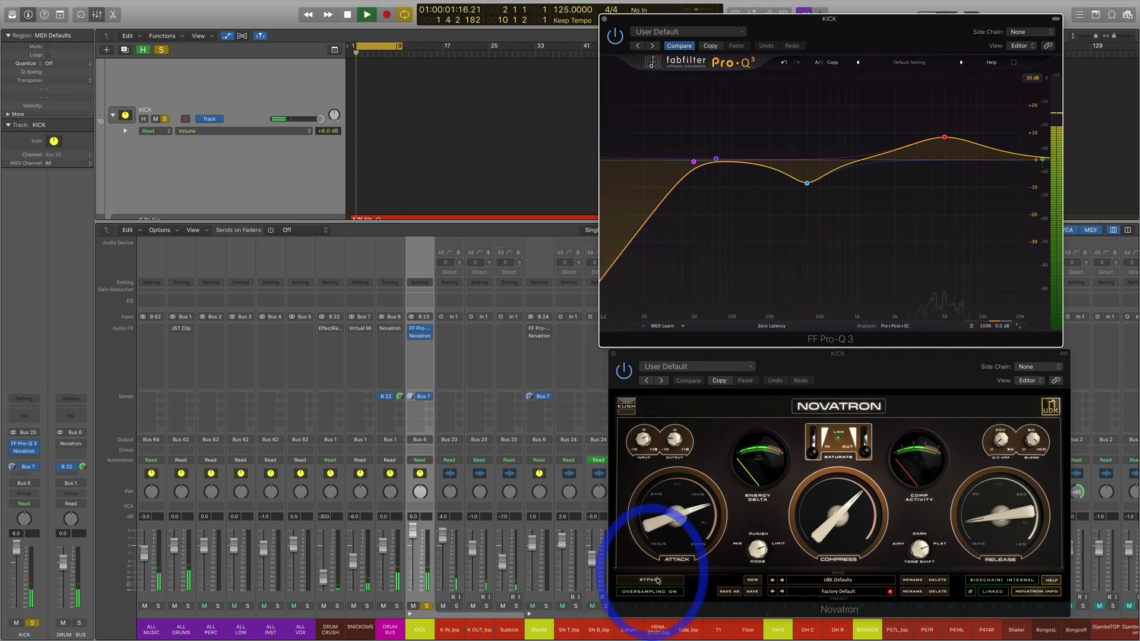
pyautogui.click(656, 580)
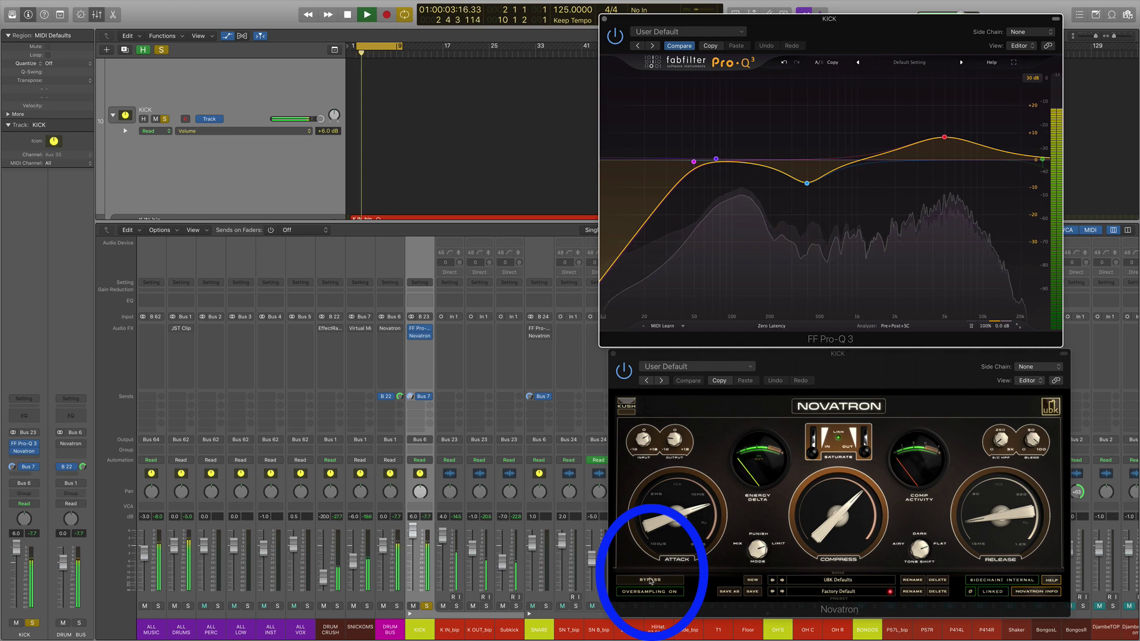
pyautogui.click(650, 580)
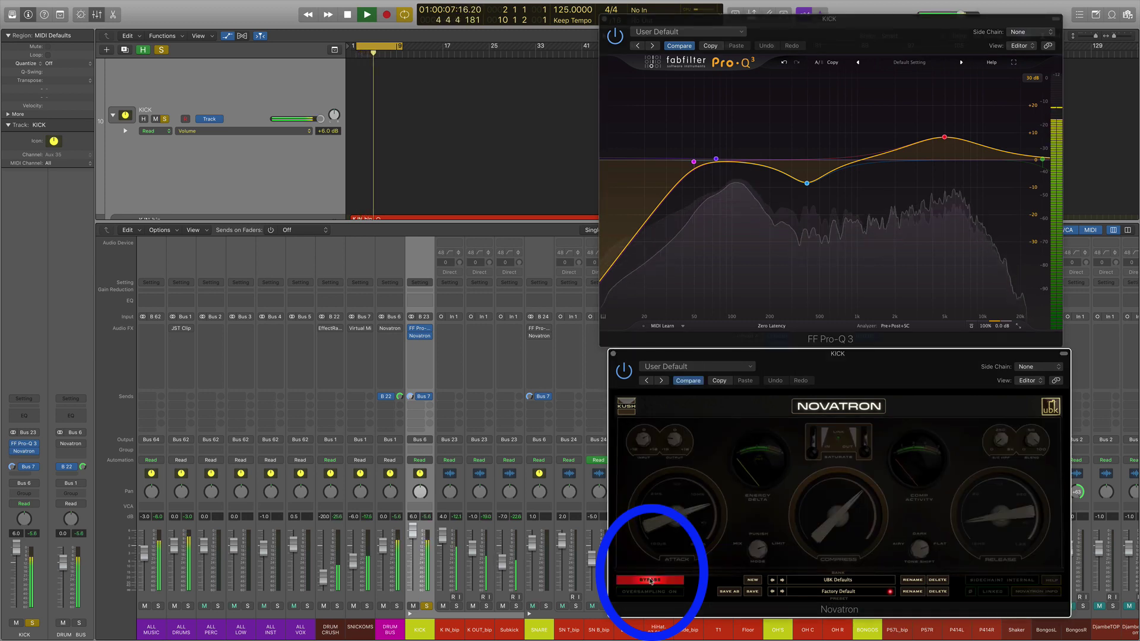
pyautogui.click(650, 580)
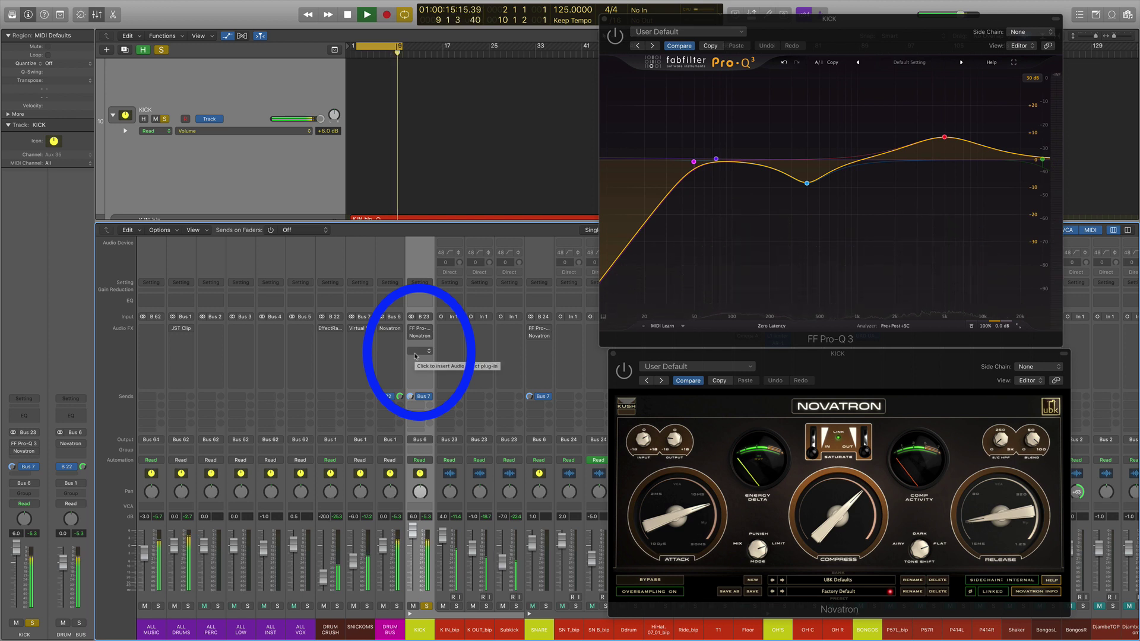
pyautogui.press('space')
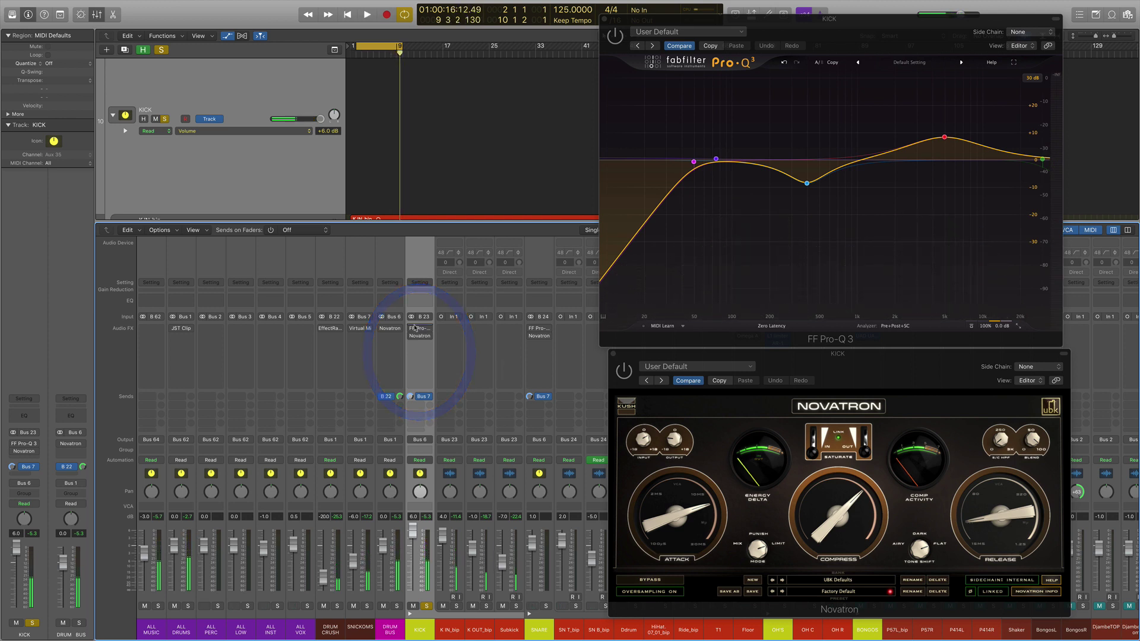
pyautogui.click(416, 329)
pyautogui.moveTo(940, 130)
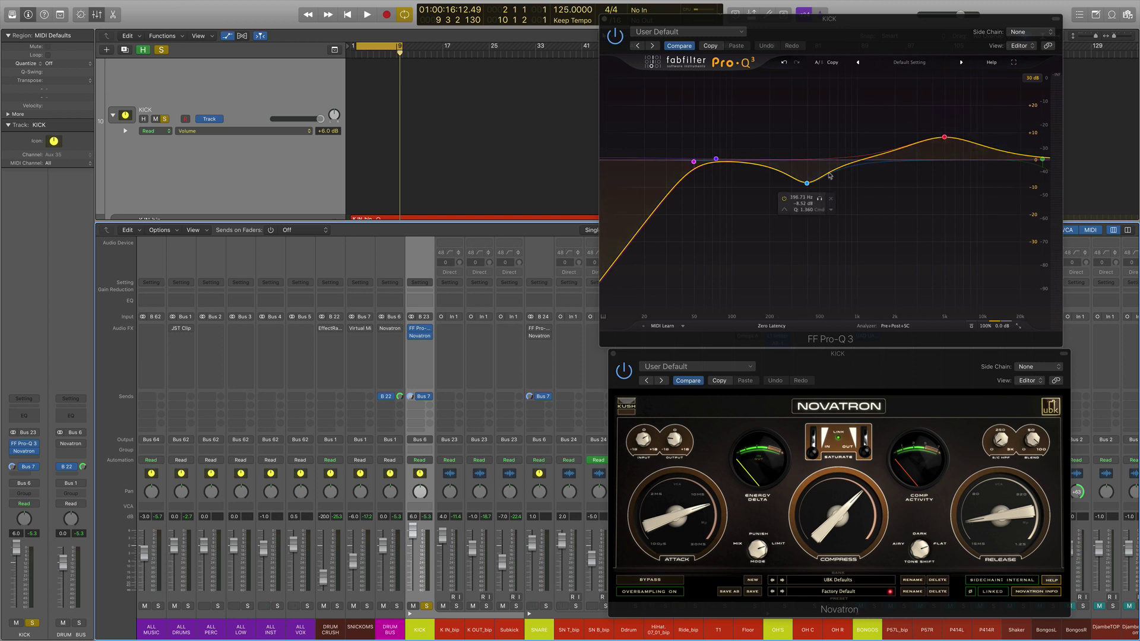
# Step: Inspect the kick EQ's low shelf and Low Cut bands while listening to the kick
pyautogui.click(716, 160)
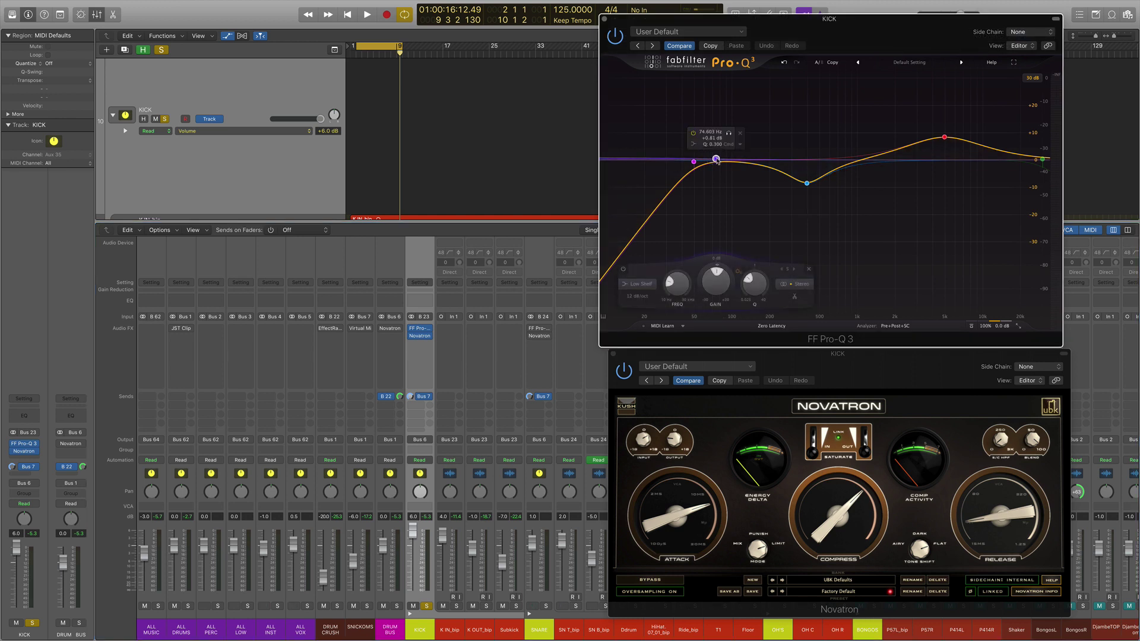
pyautogui.click(693, 162)
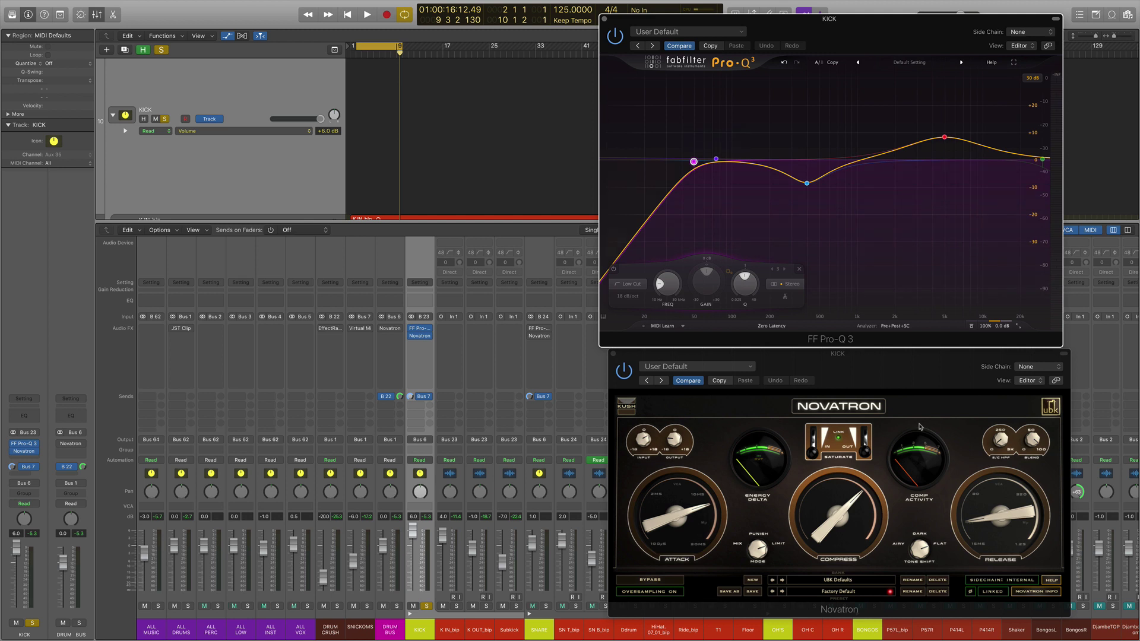
pyautogui.press('space')
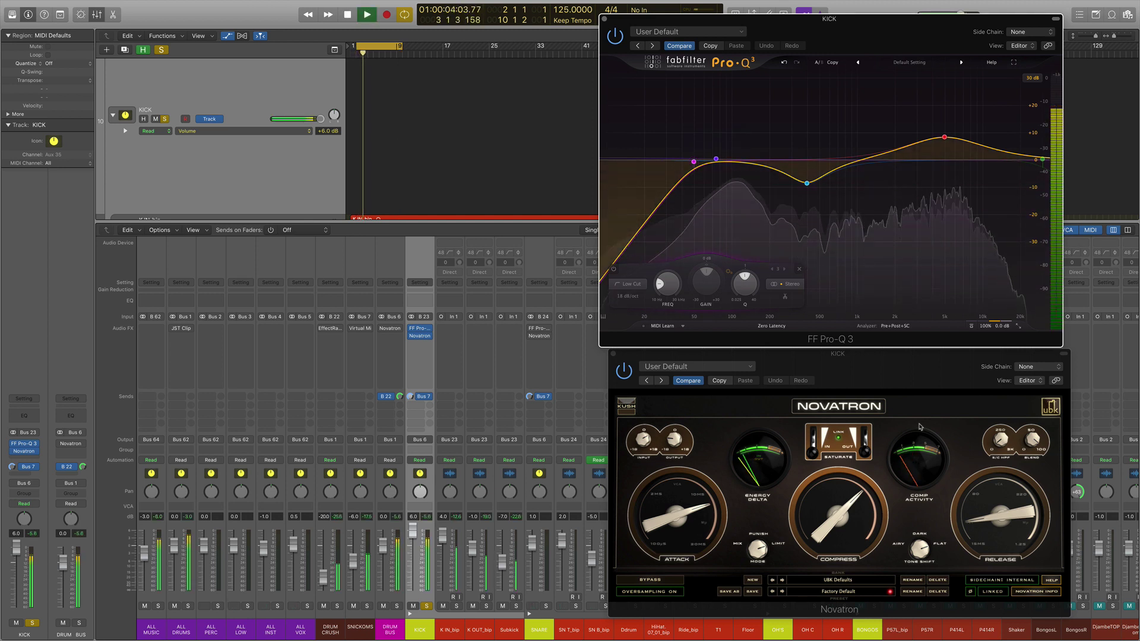
pyautogui.press('space')
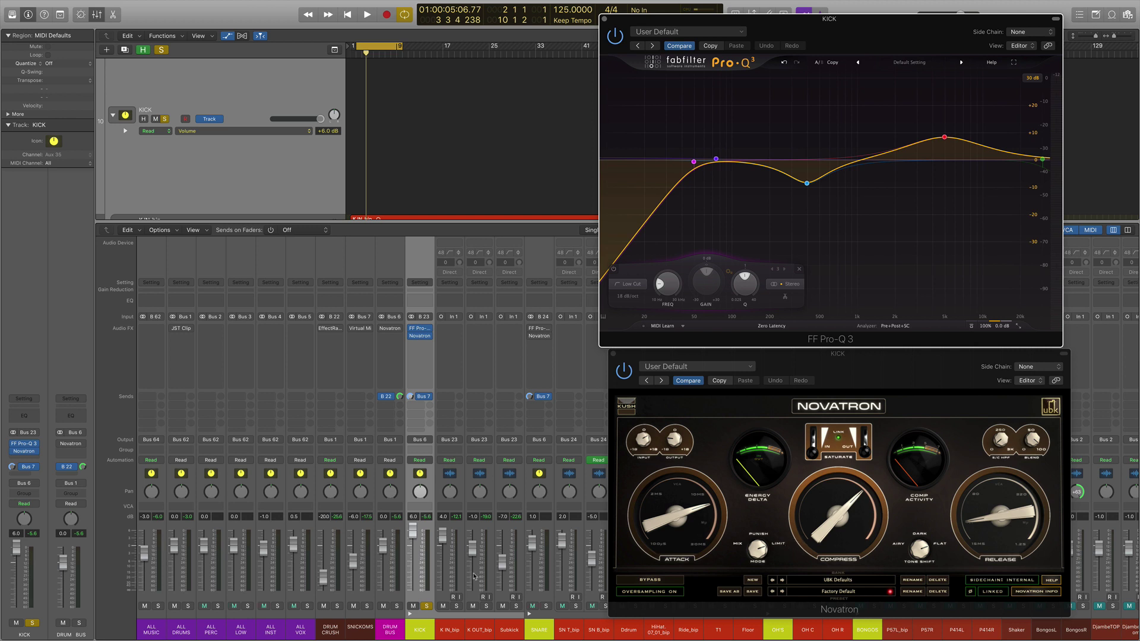
# Step: Unsolo KICK and A/B the kick's Pro-Q EQ via Global Bypass during playback
pyautogui.click(425, 606)
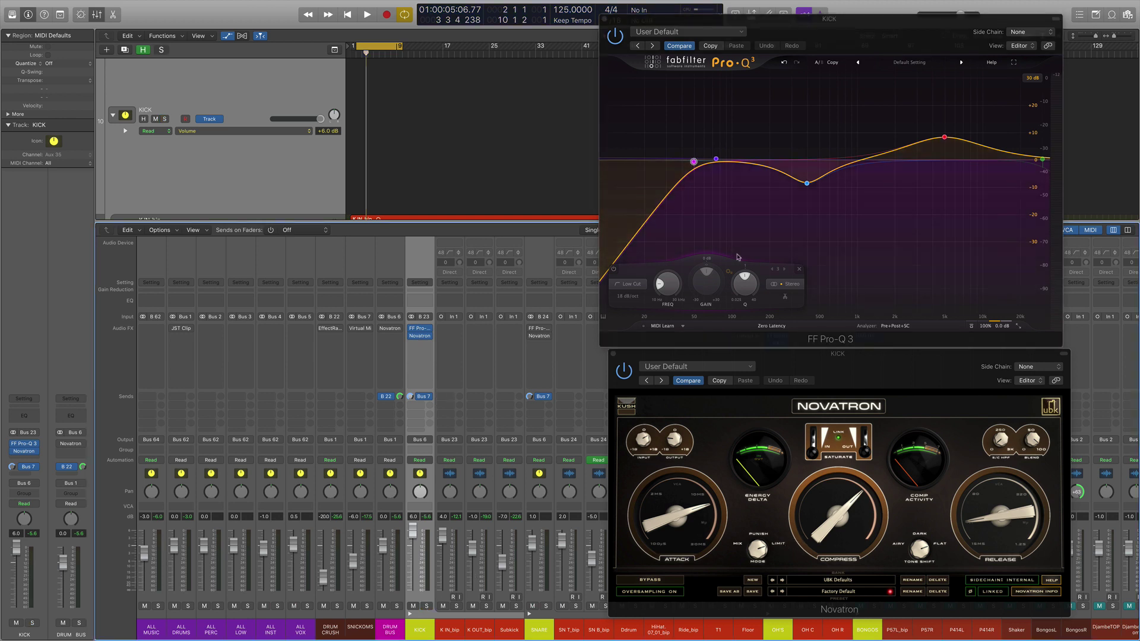
pyautogui.click(971, 328)
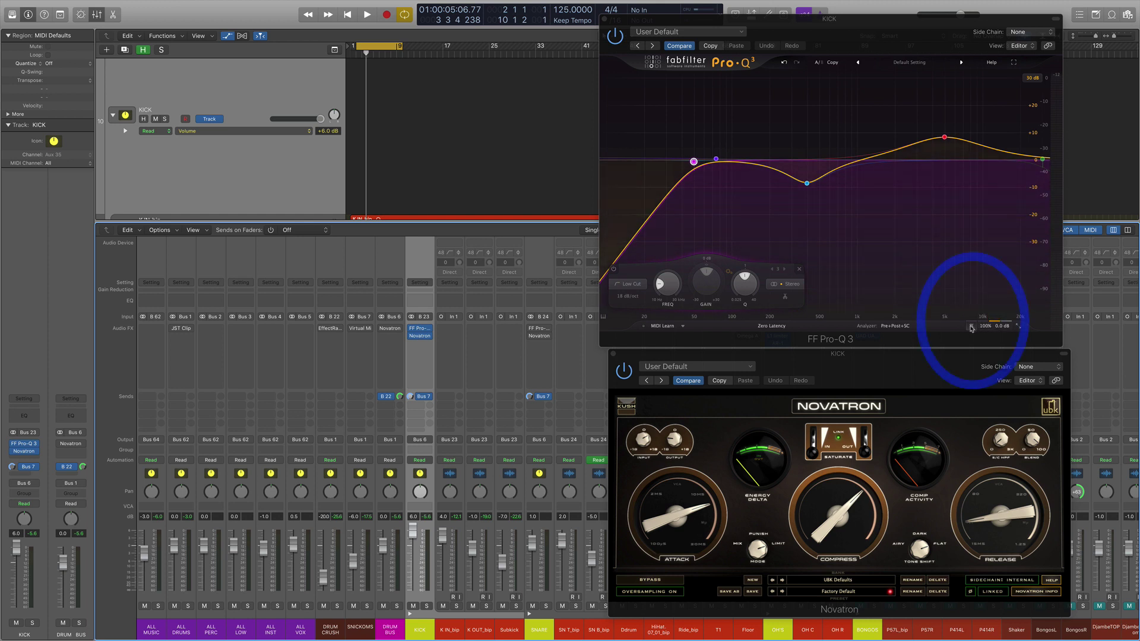
pyautogui.press('space')
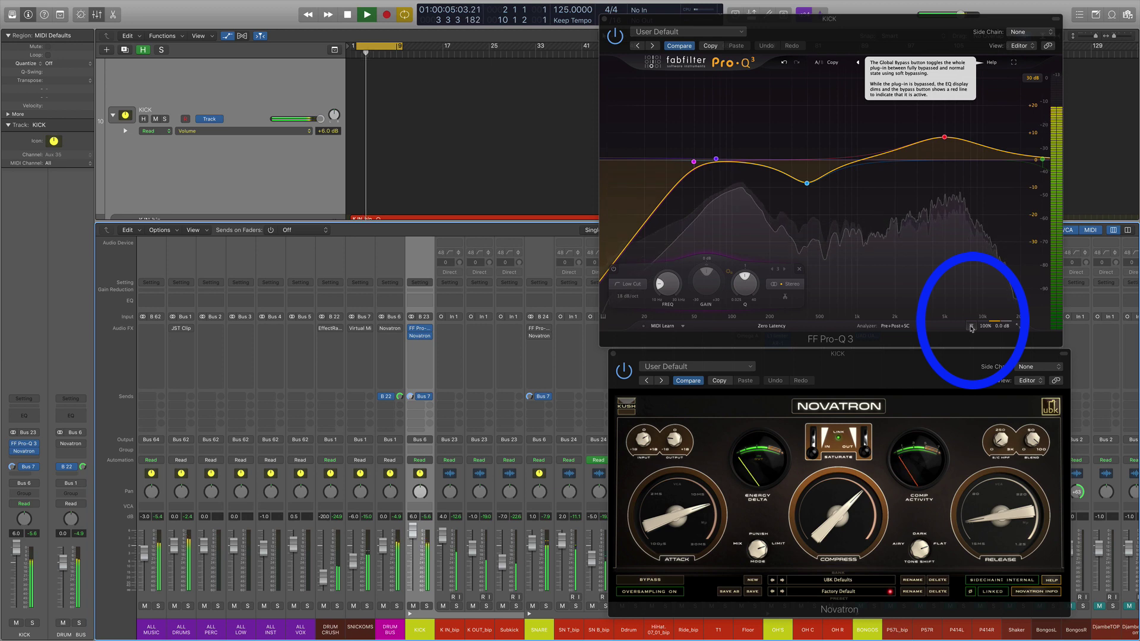
pyautogui.click(971, 327)
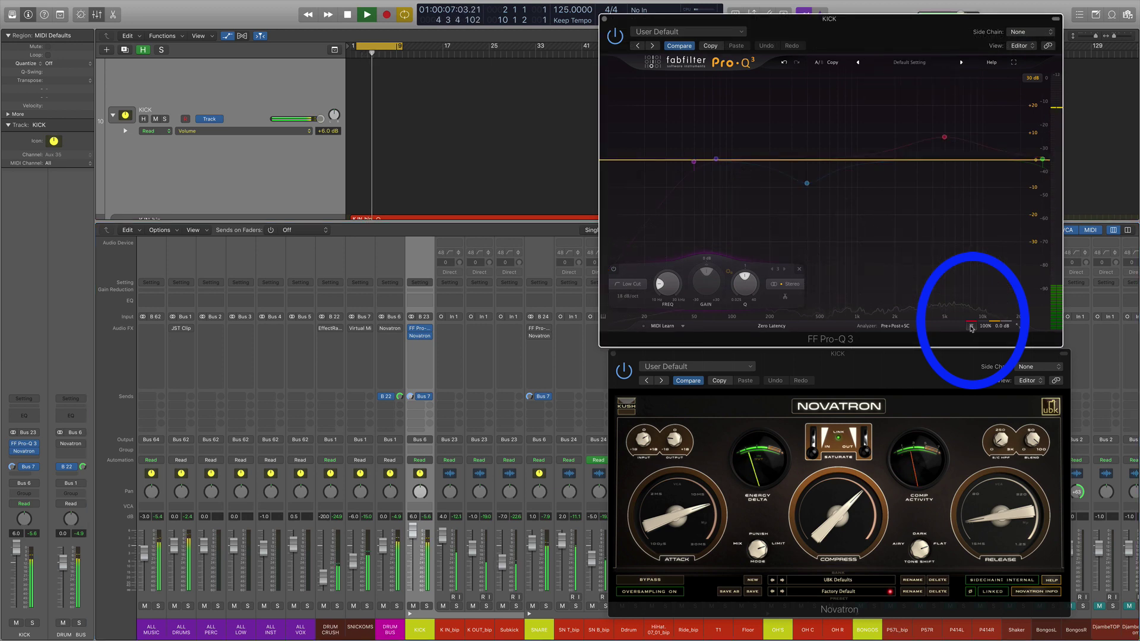
pyautogui.click(972, 327)
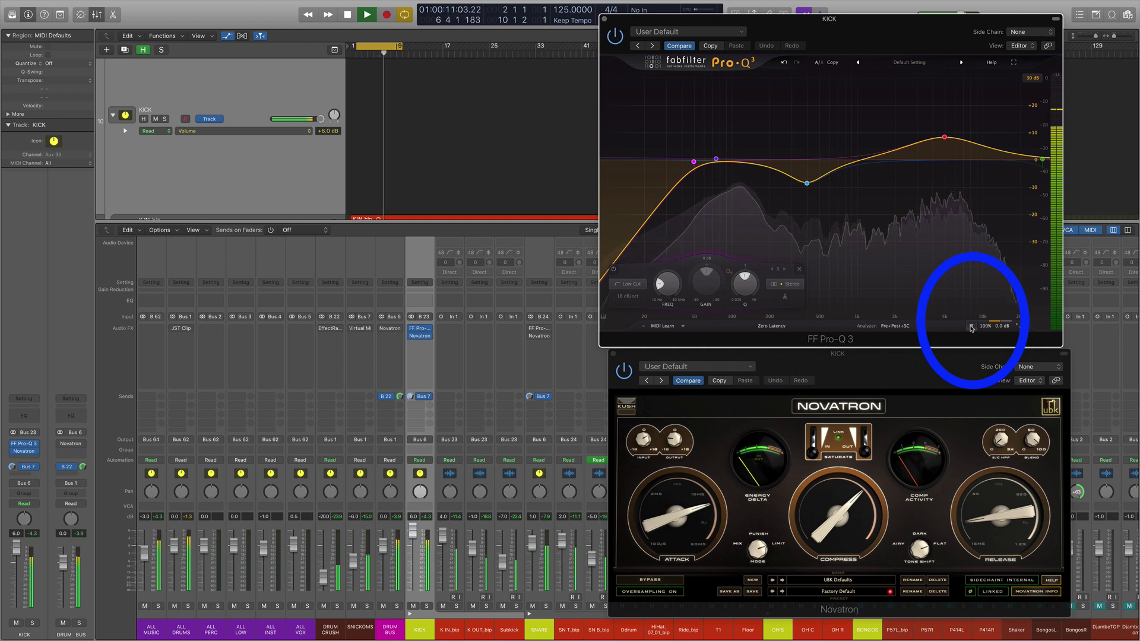
pyautogui.press('space')
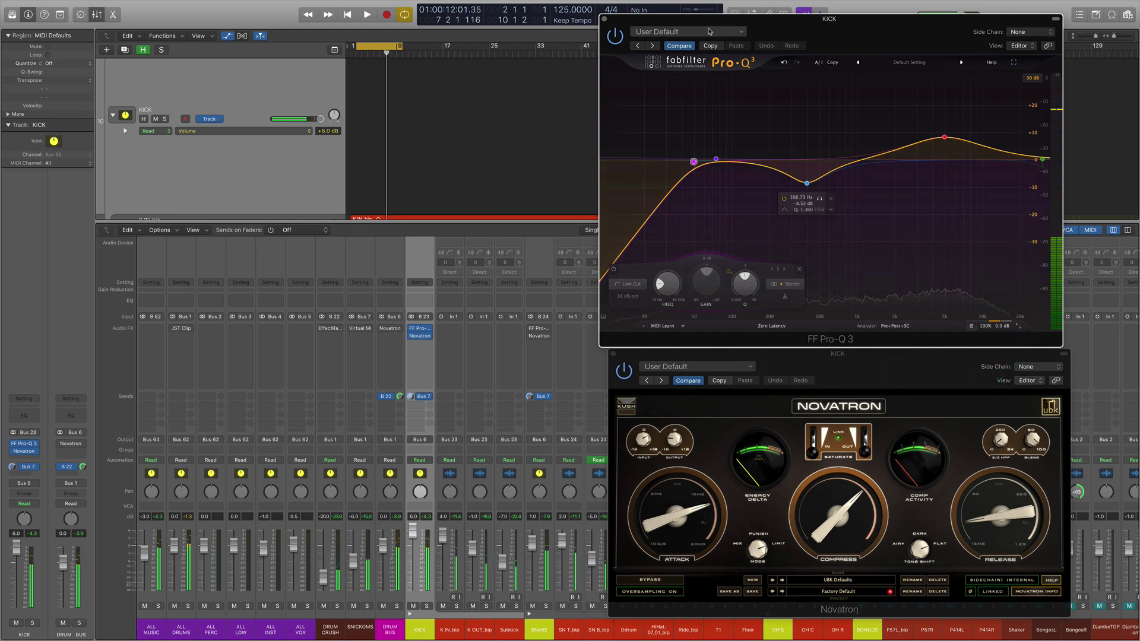
# Step: Switch to the SNARE channel's plugins and listen to the snare briefly
pyautogui.click(550, 381)
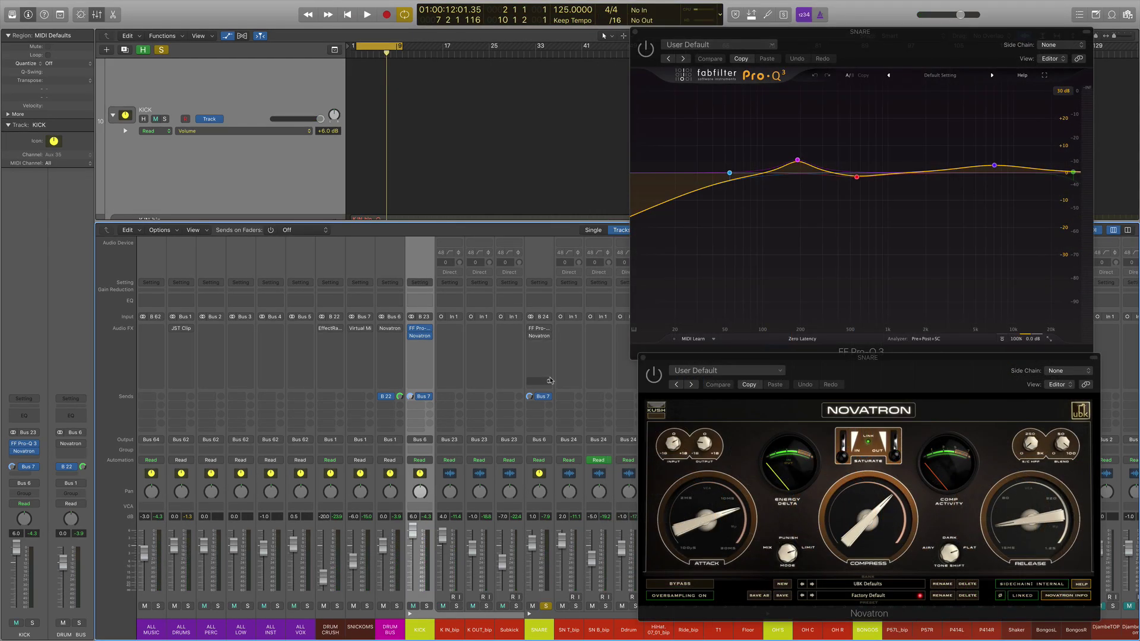
pyautogui.click(540, 477)
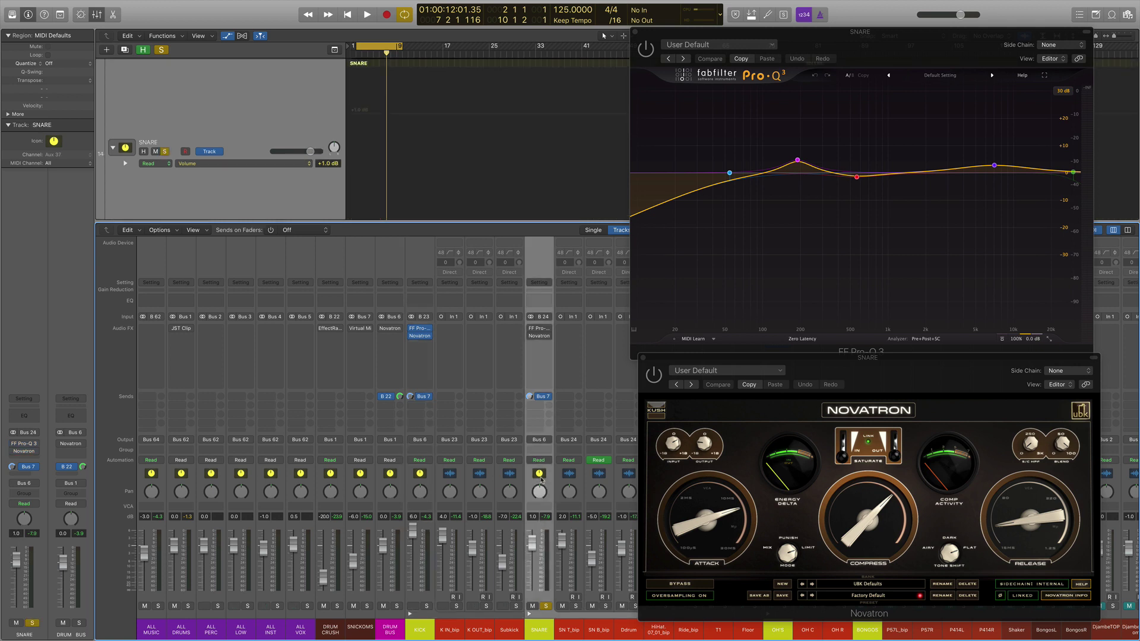
pyautogui.press('space')
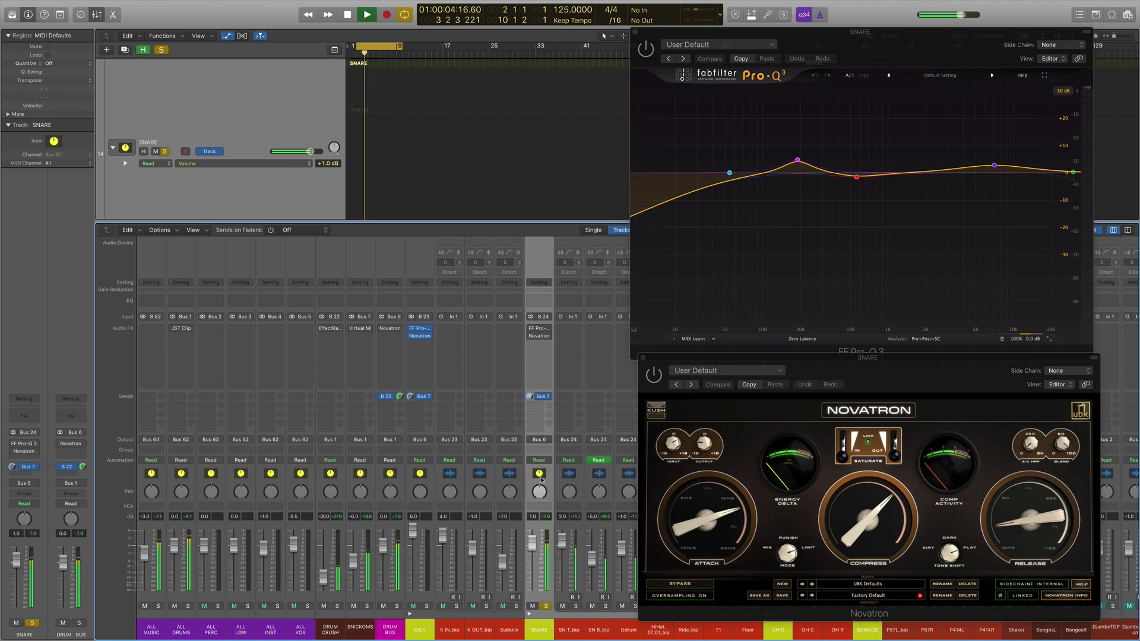
pyautogui.press('space')
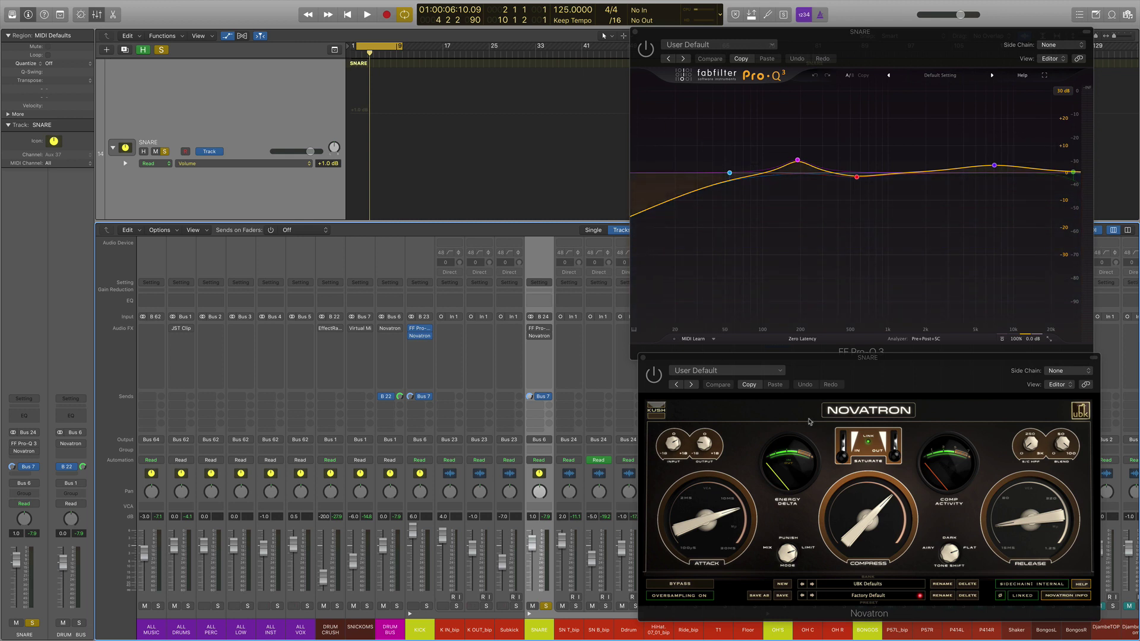
# Step: A/B the snare's Pro-Q EQ bypassed and active during playback, then close its window
pyautogui.moveTo(531, 331)
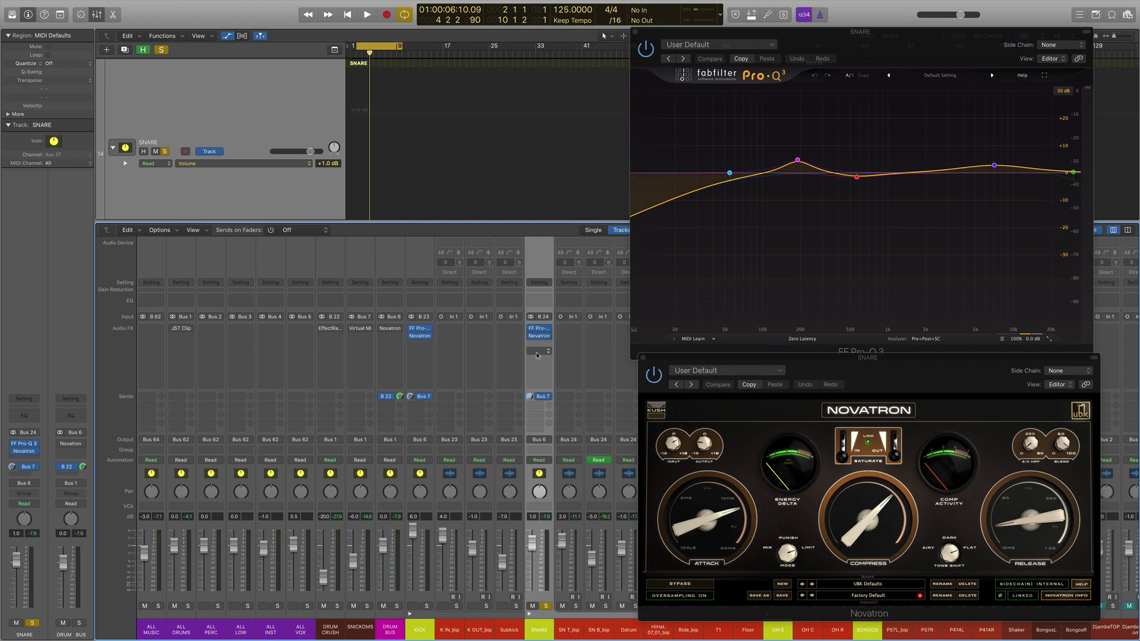
pyautogui.press('space')
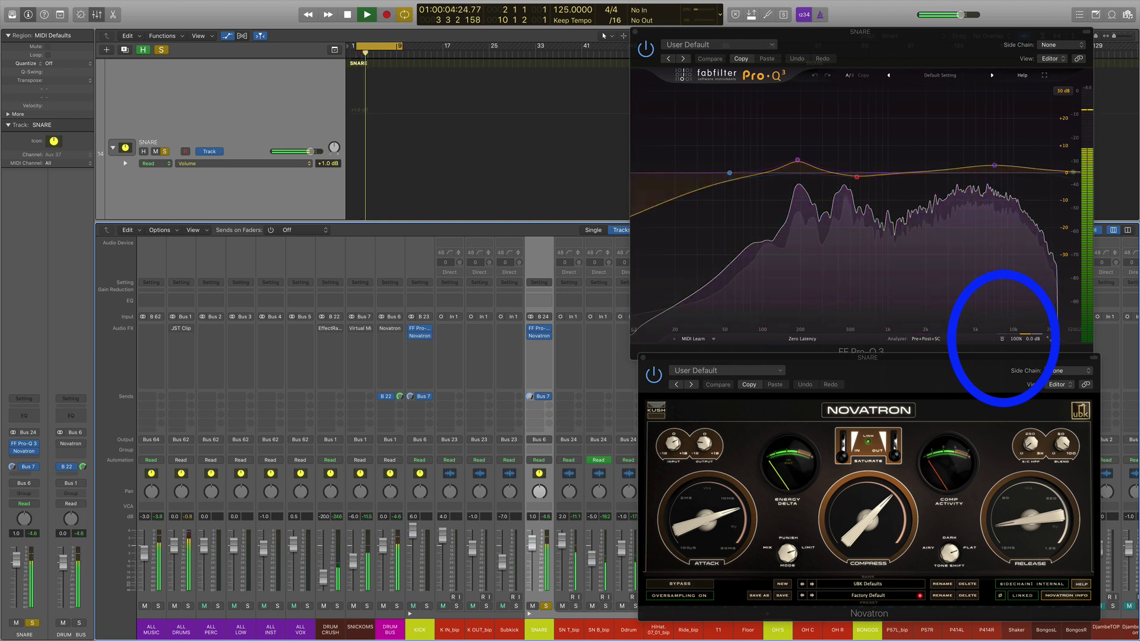
pyautogui.click(1003, 339)
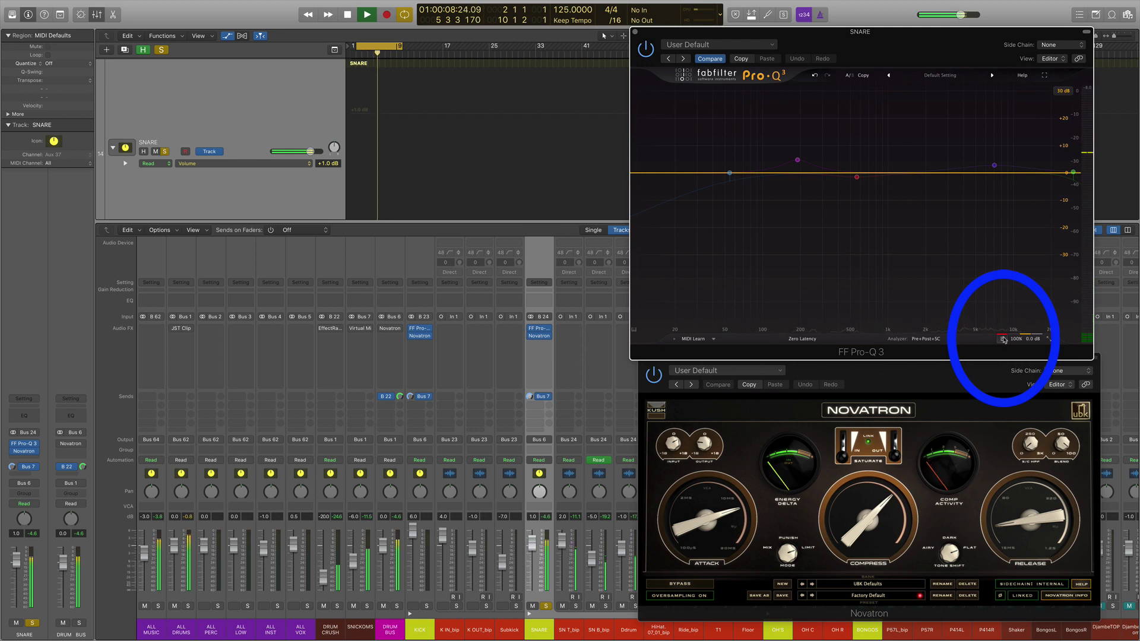
pyautogui.click(1003, 339)
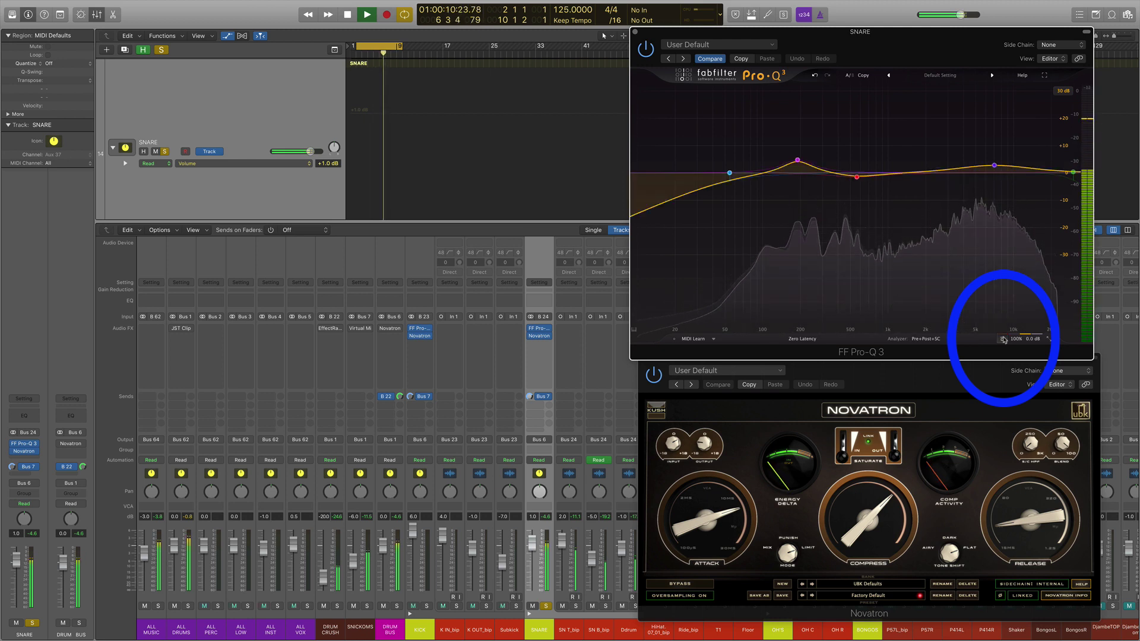
pyautogui.press('space')
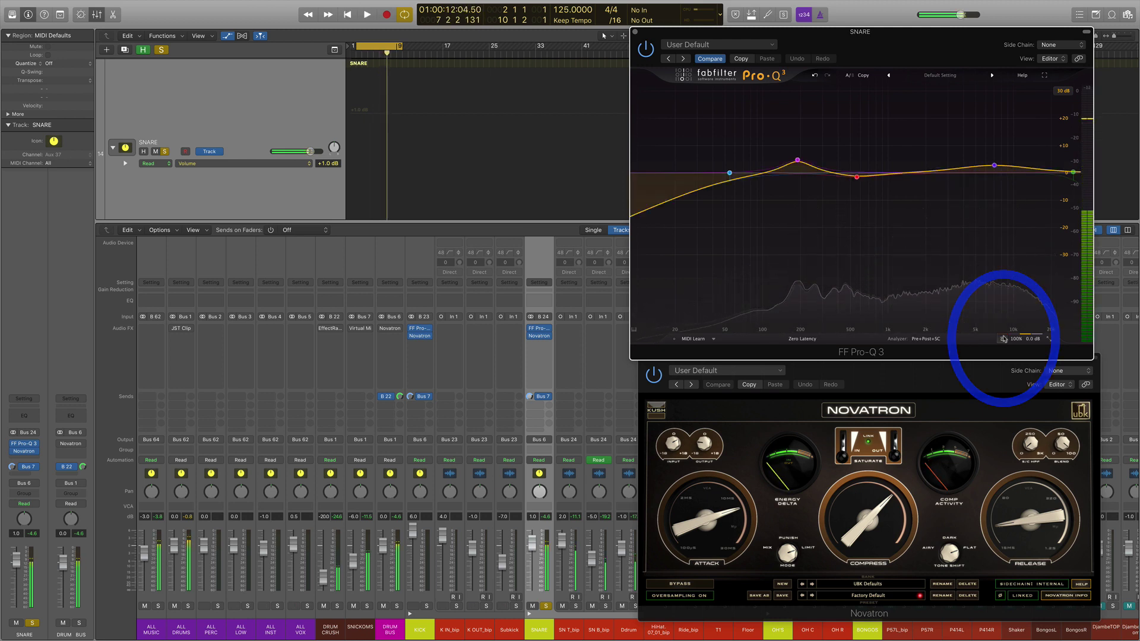
pyautogui.moveTo(855, 198)
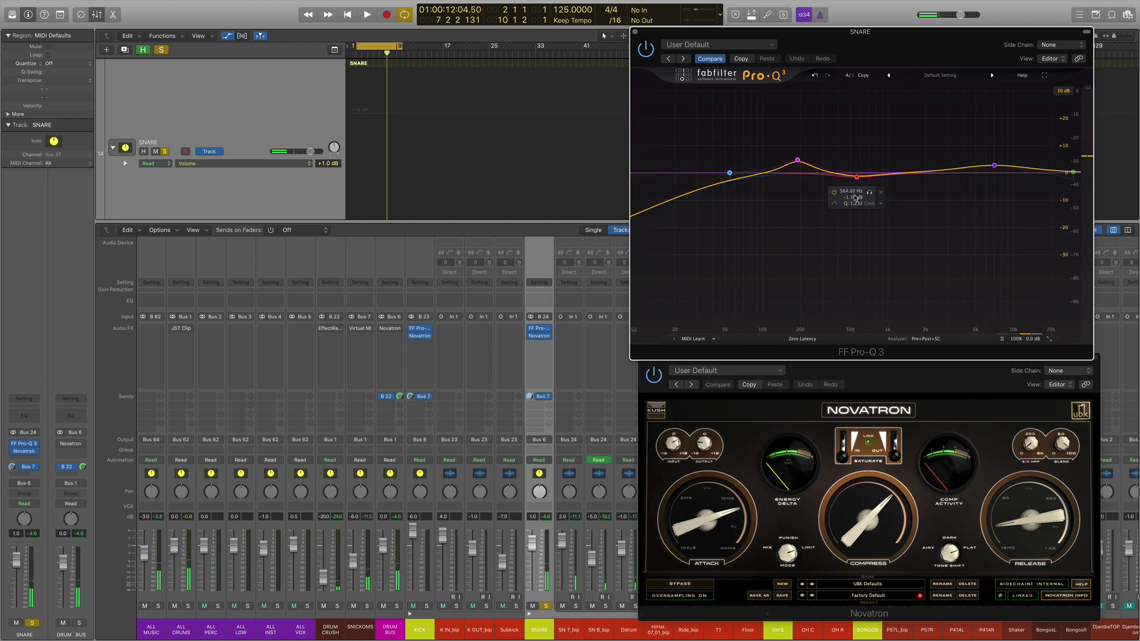
pyautogui.moveTo(962, 180)
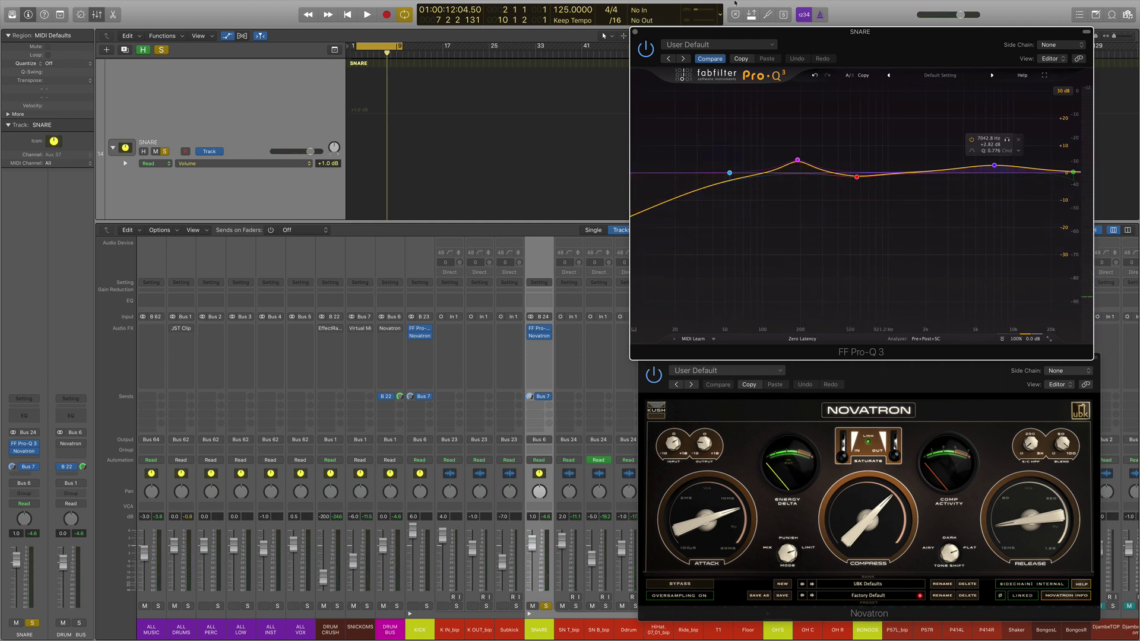
pyautogui.click(635, 31)
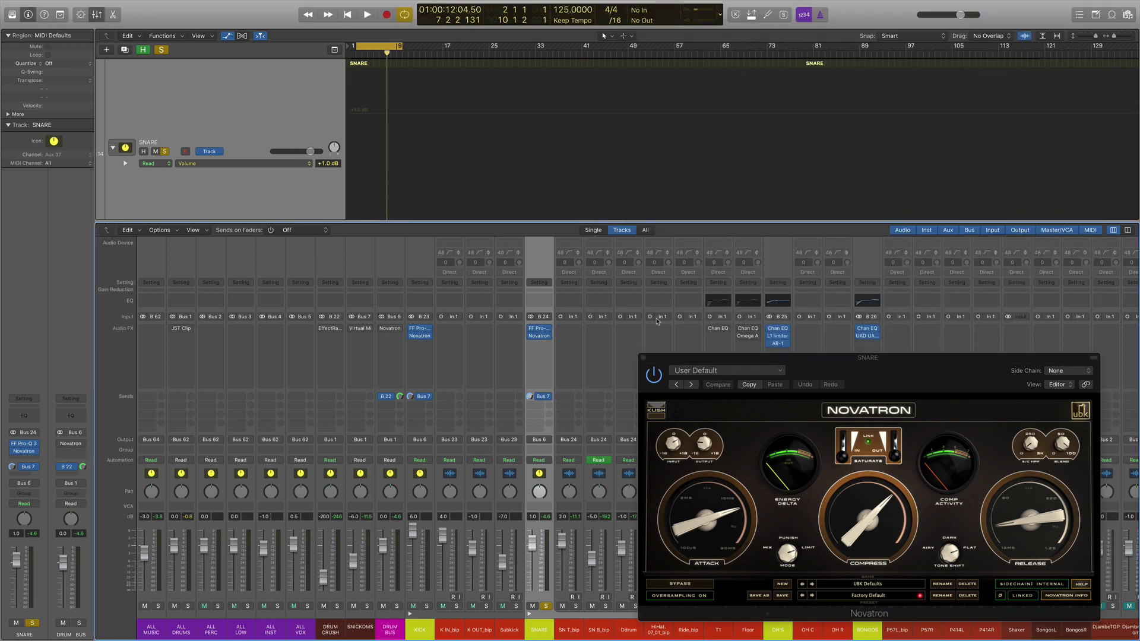
# Step: Close the snare's Novatron window, unsolo SNARE and play the full drum mix
pyautogui.click(643, 358)
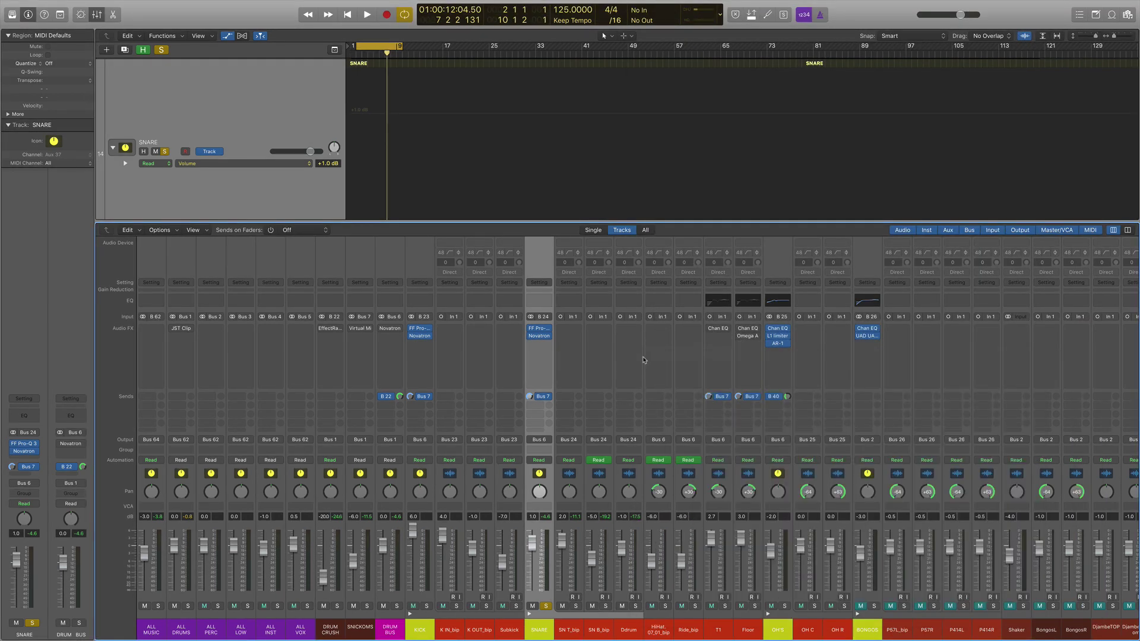
pyautogui.click(546, 606)
pyautogui.press('space')
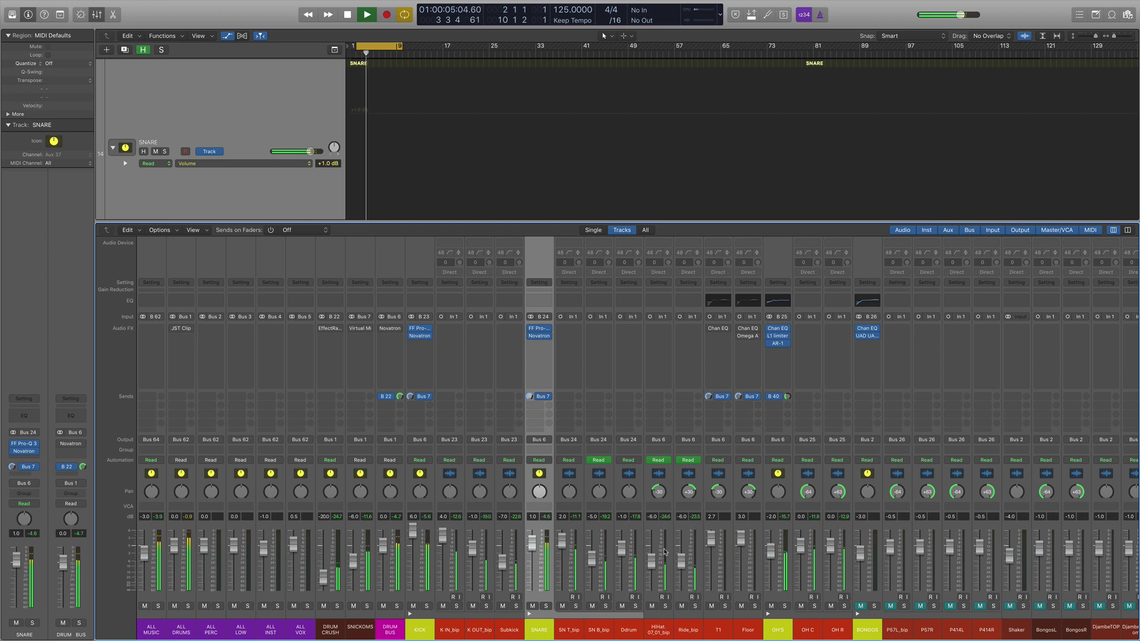
pyautogui.press('space')
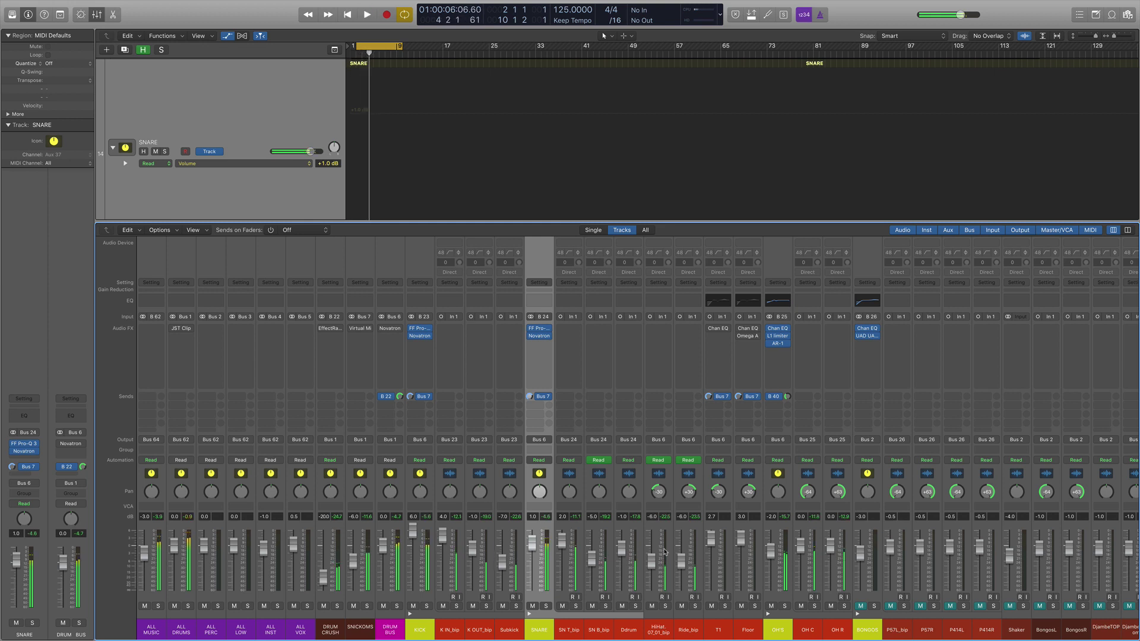
# Step: Enable T1's Channel EQ and compare its curve side by side with Floor's EQ
pyautogui.click(723, 478)
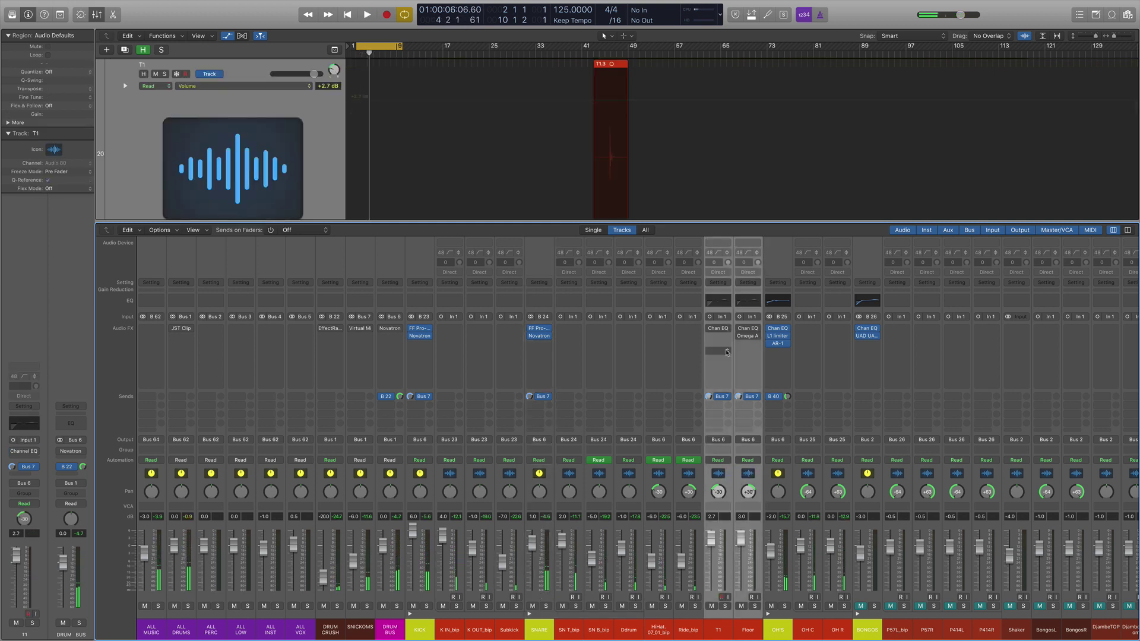
pyautogui.click(710, 329)
pyautogui.click(718, 330)
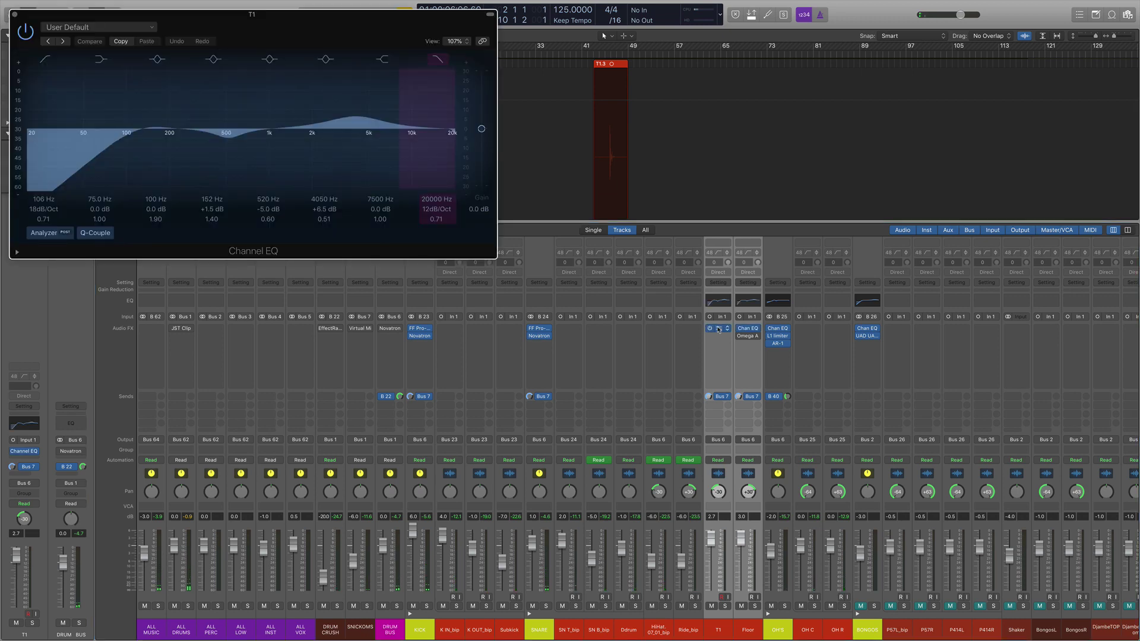
pyautogui.click(750, 331)
pyautogui.moveTo(824, 68); pyautogui.dragTo(829, 59)
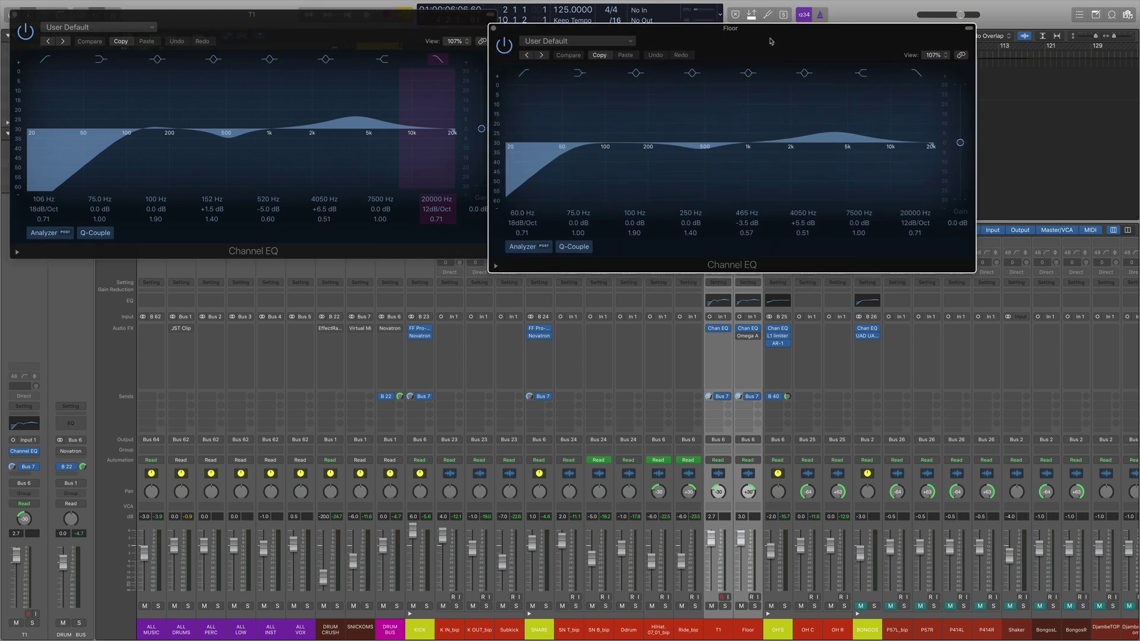
pyautogui.click(493, 28)
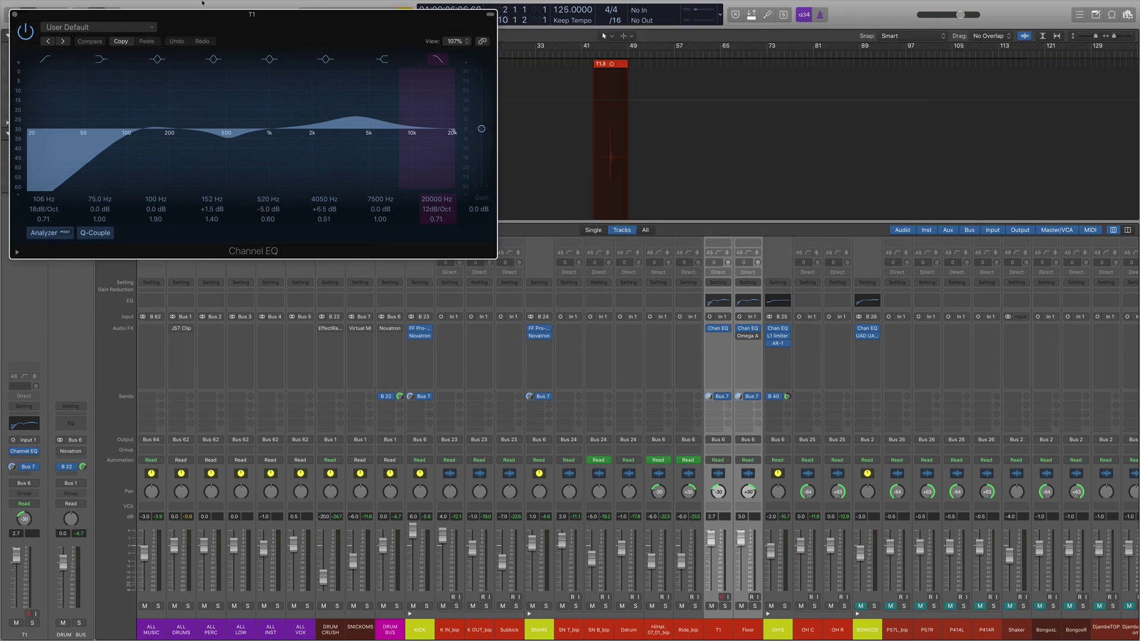
pyautogui.click(15, 14)
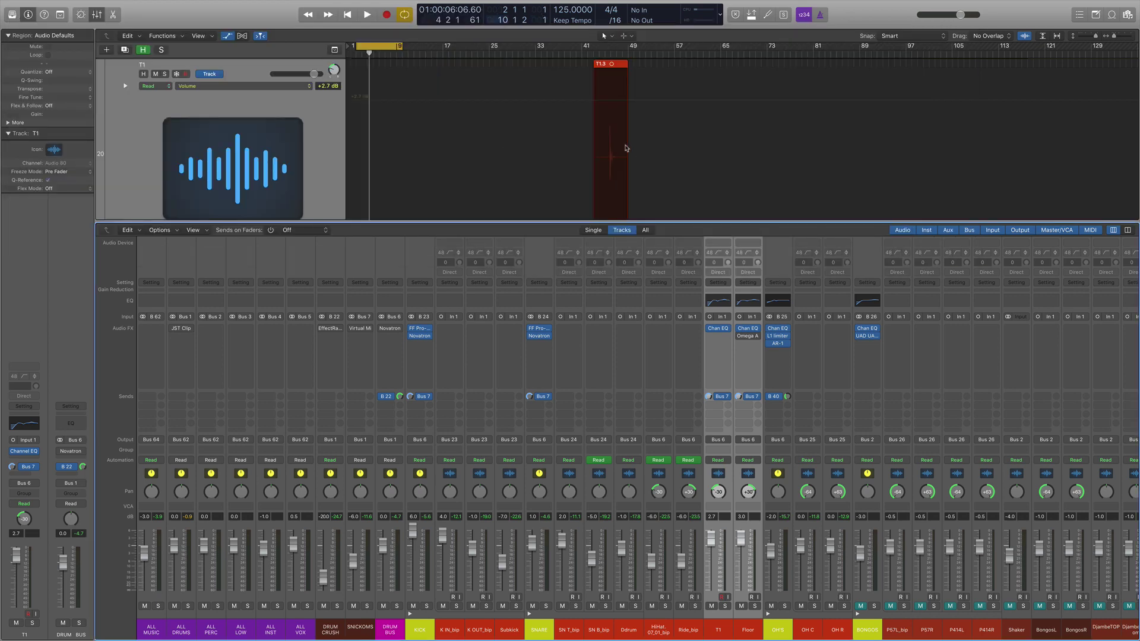
# Step: Move the playhead to bar 73 and set the cycle range to bars 77–85
pyautogui.scroll(-3, 508, 125)
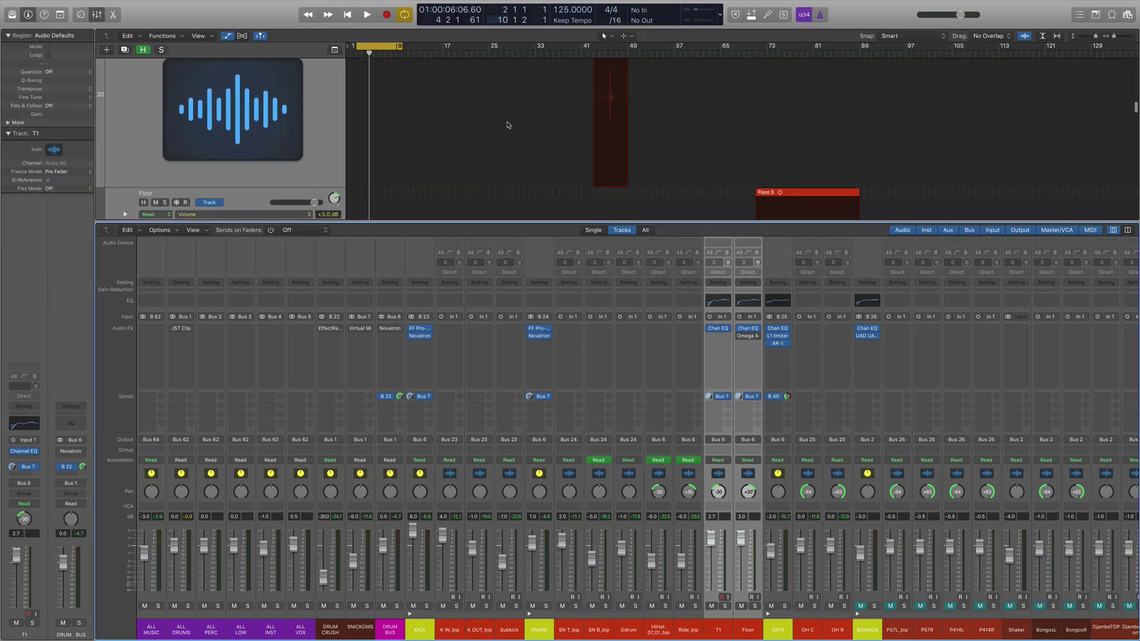
pyautogui.scroll(-3, 509, 124)
pyautogui.click(769, 53)
pyautogui.moveTo(793, 47); pyautogui.dragTo(836, 47)
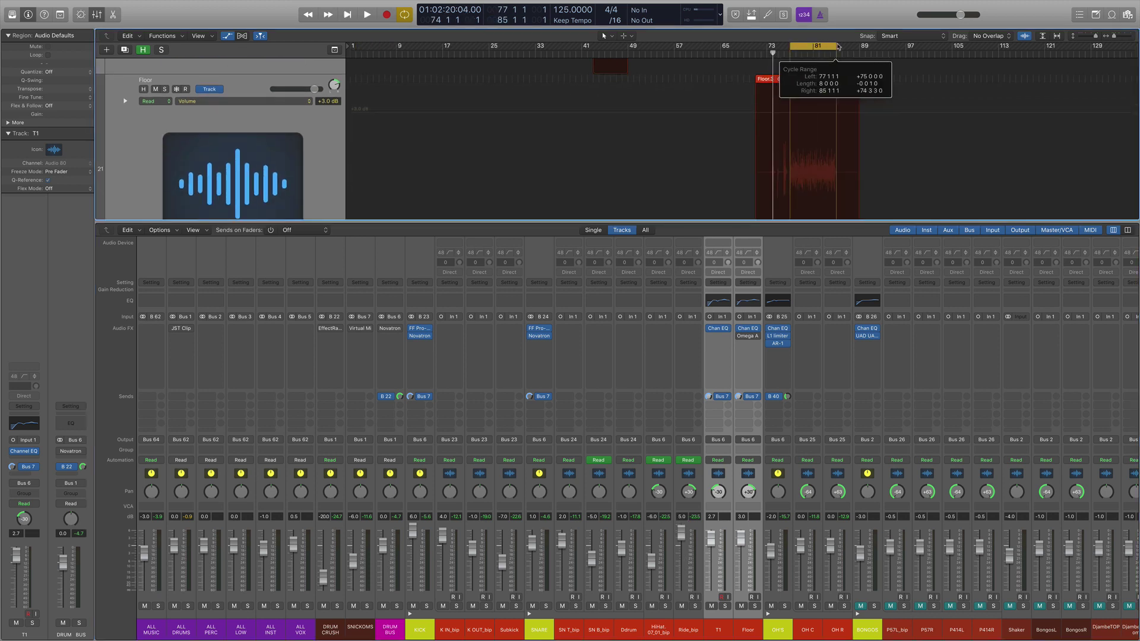
# Step: Solo Floor and toggle its Channel EQ off and on twice while playing from bar 77
pyautogui.click(758, 469)
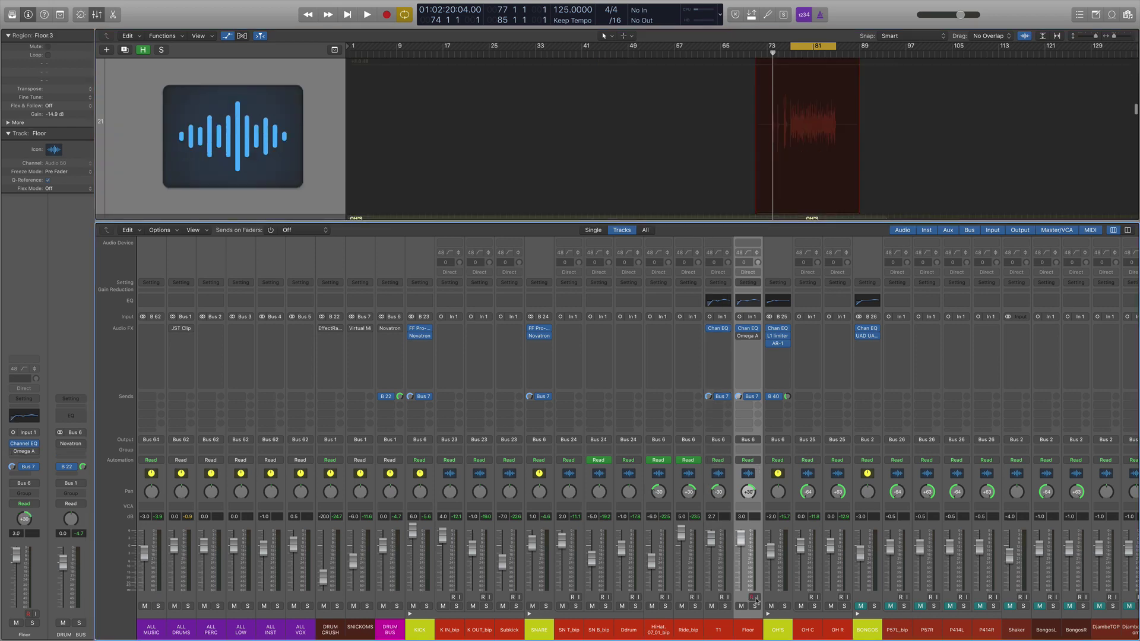
pyautogui.click(754, 607)
pyautogui.press('space')
pyautogui.click(747, 328)
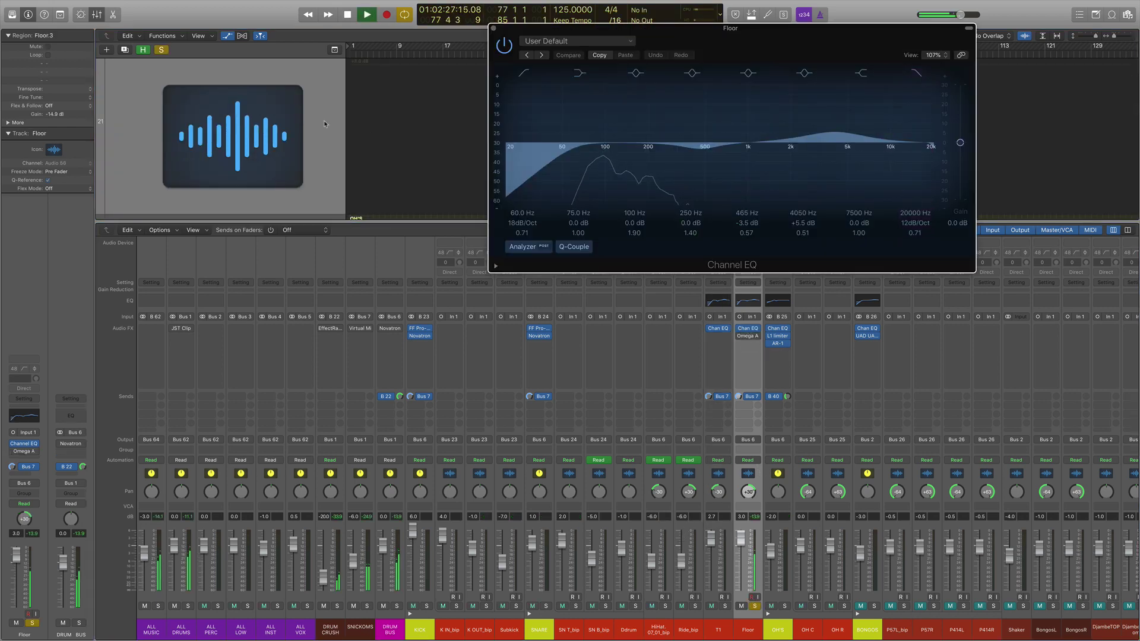
pyautogui.click(505, 45)
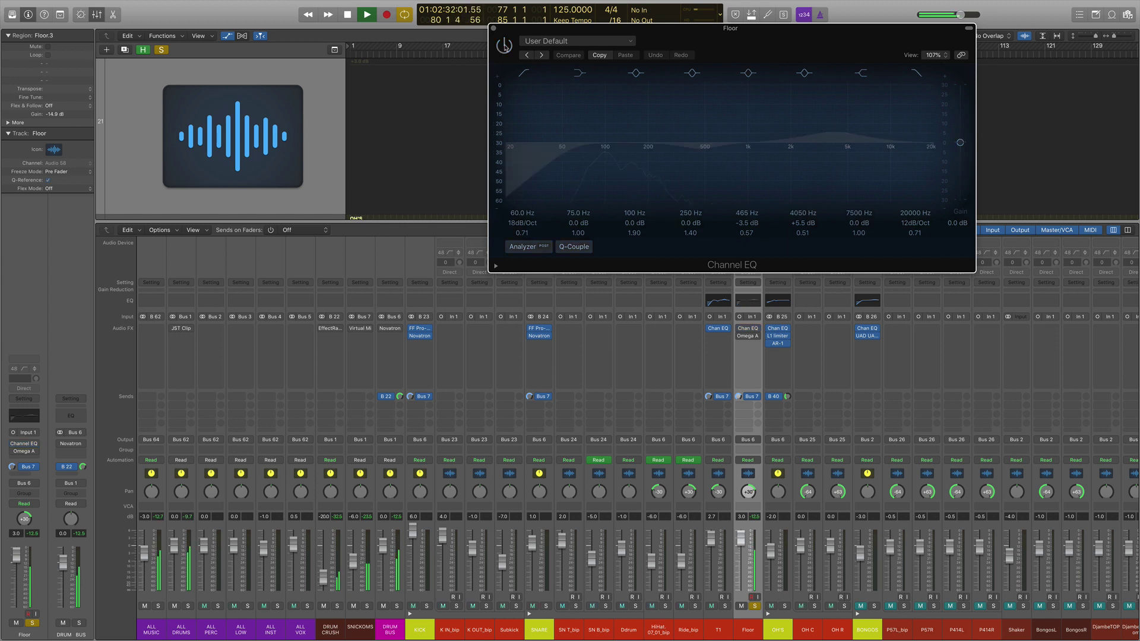
pyautogui.click(504, 45)
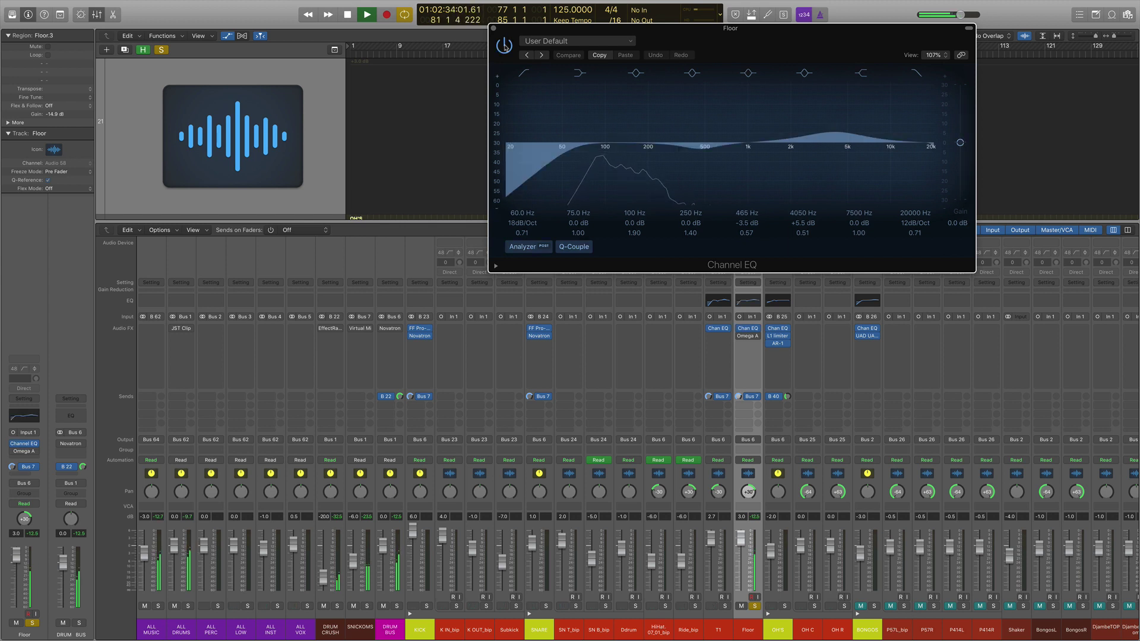
pyautogui.click(504, 45)
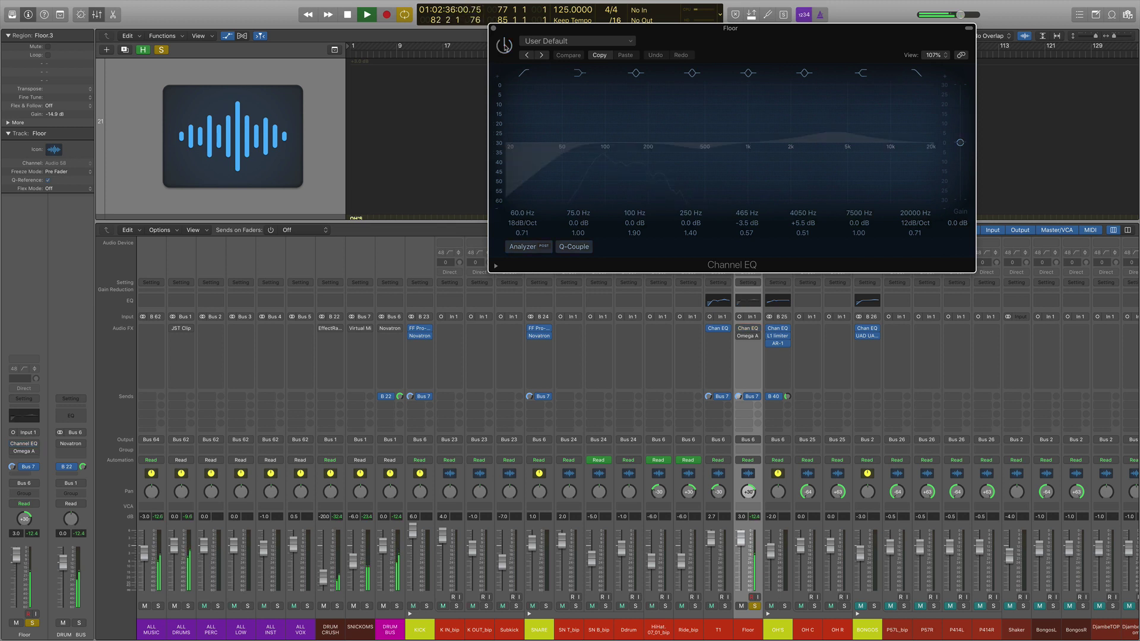
pyautogui.click(504, 45)
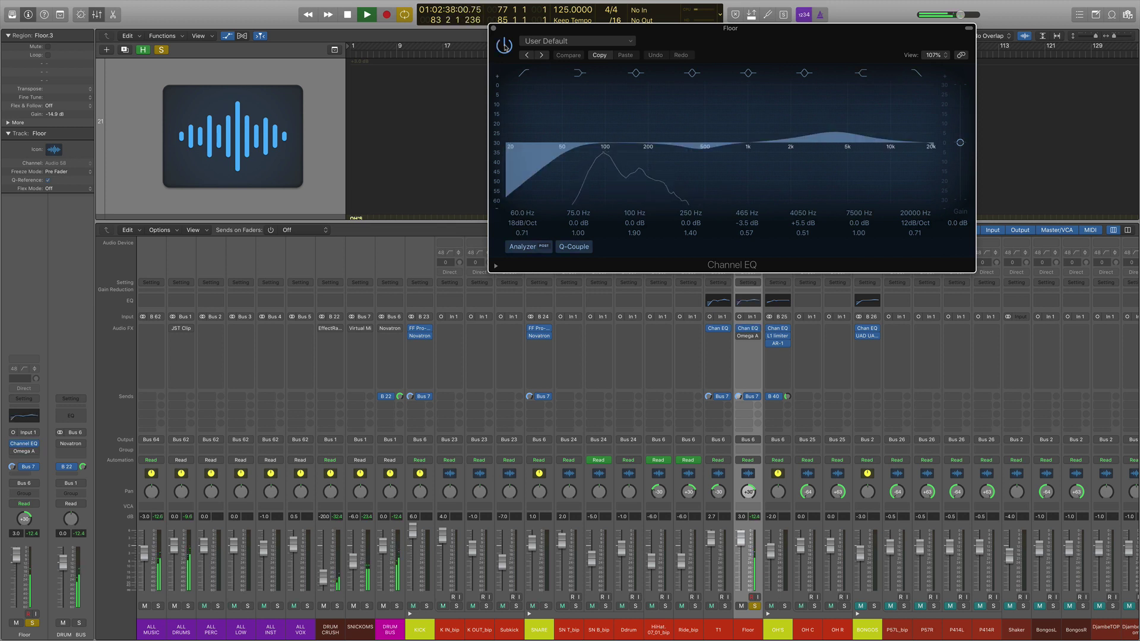
pyautogui.press('space')
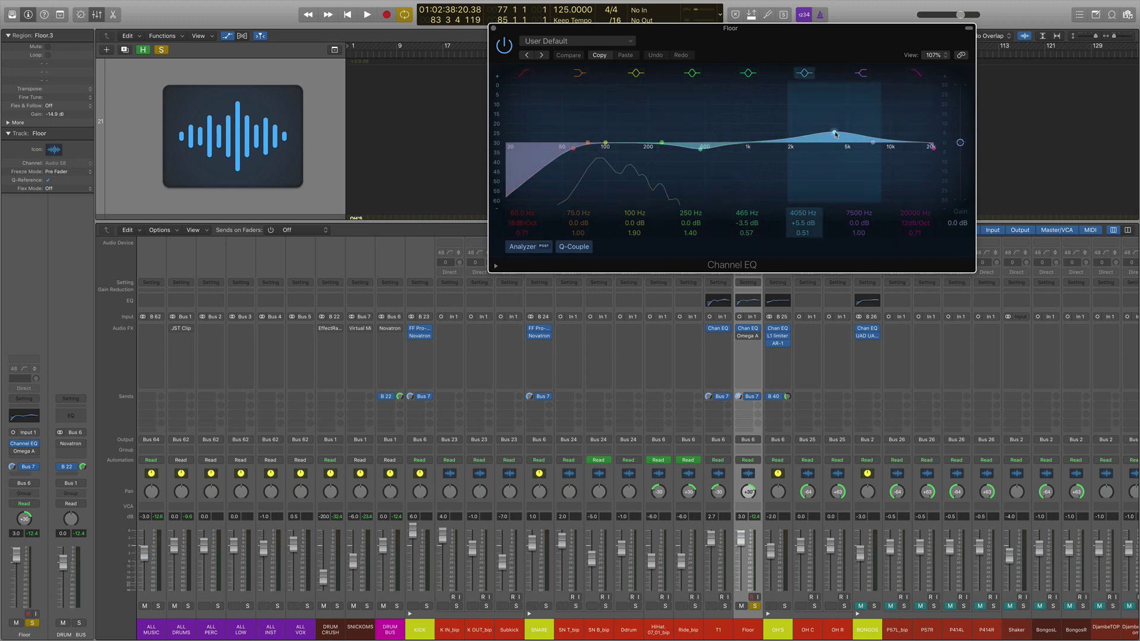
pyautogui.click(495, 28)
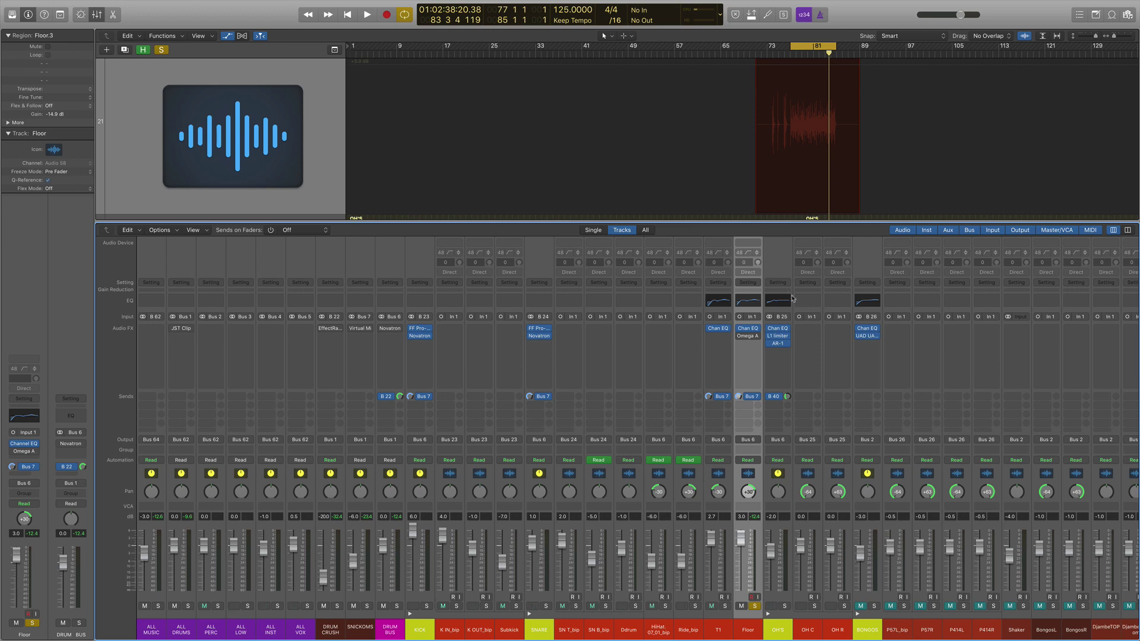
pyautogui.click(747, 336)
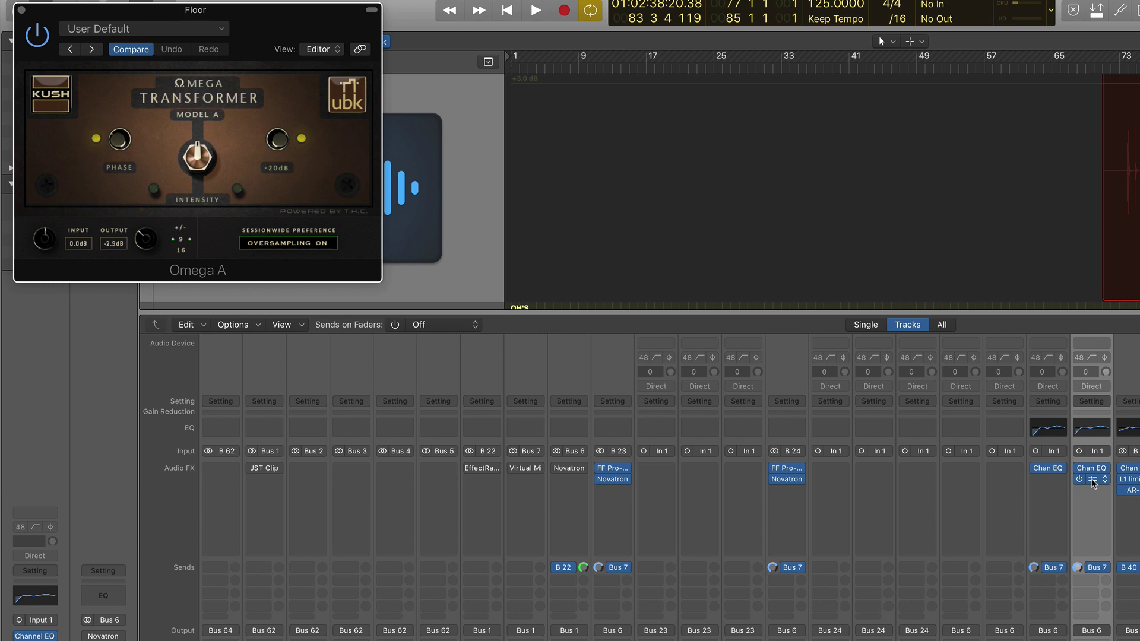
pyautogui.click(1080, 481)
pyautogui.press('space')
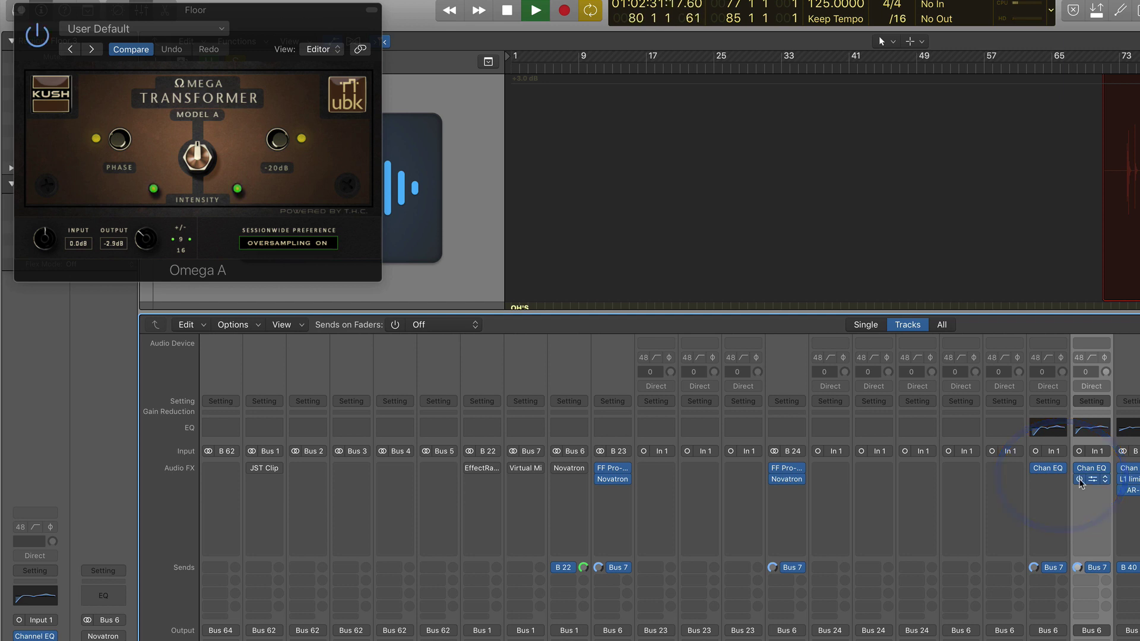
pyautogui.press('space')
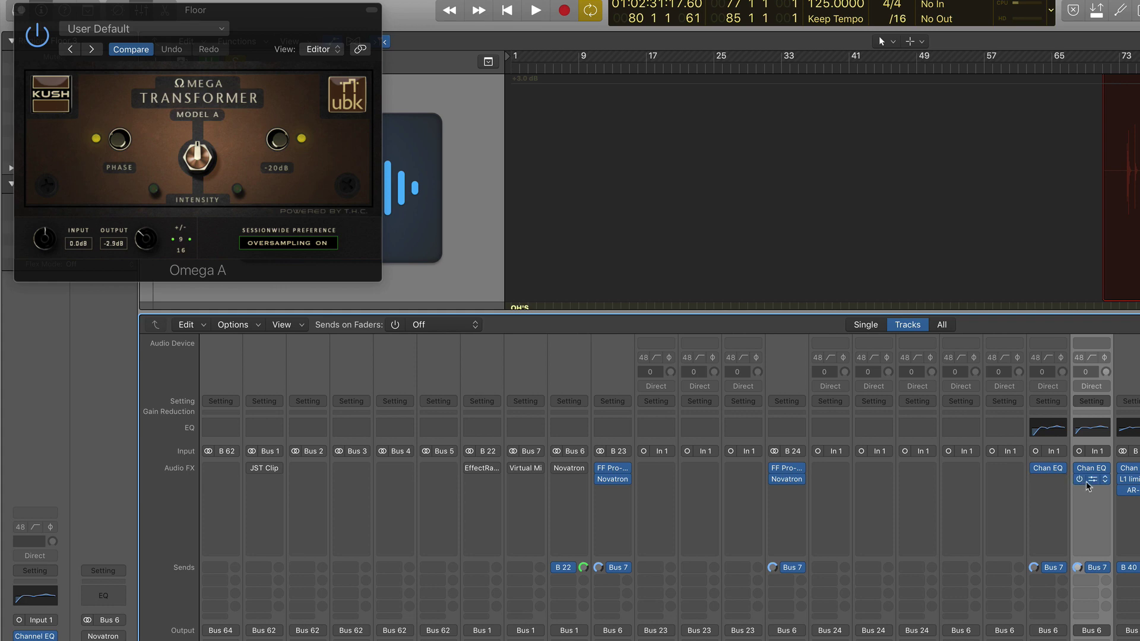
pyautogui.click(1094, 483)
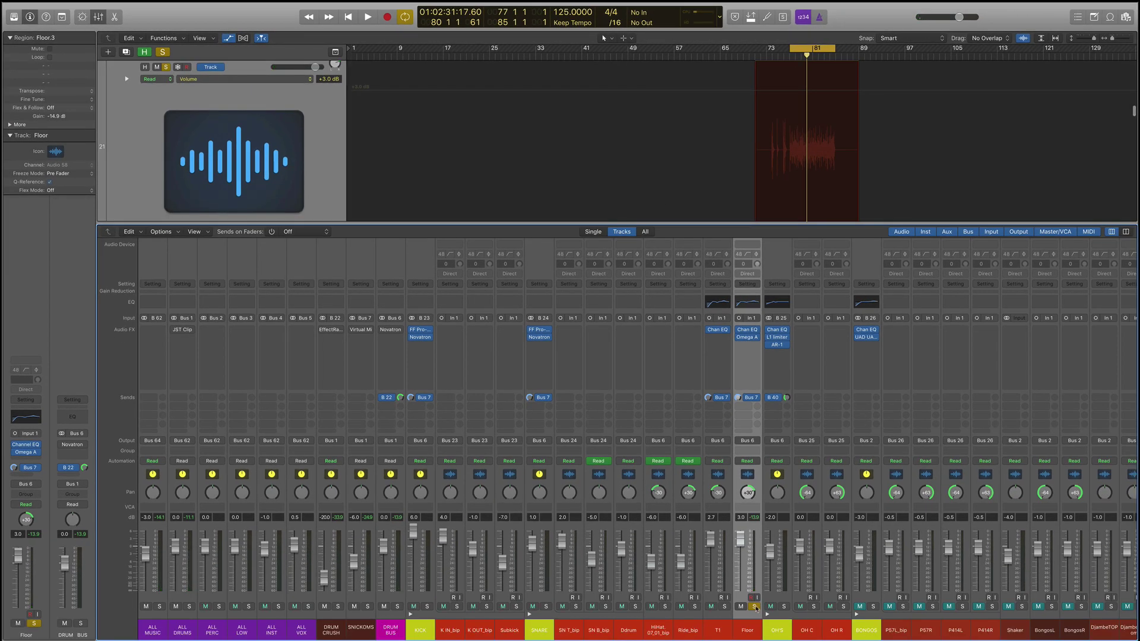
# Step: Unsolo Floor, then switch on the DRUM BUS Novatron and open its window
pyautogui.click(755, 607)
pyautogui.hscroll(-1, 499, 516)
pyautogui.click(393, 475)
pyautogui.click(393, 330)
pyautogui.click(393, 330)
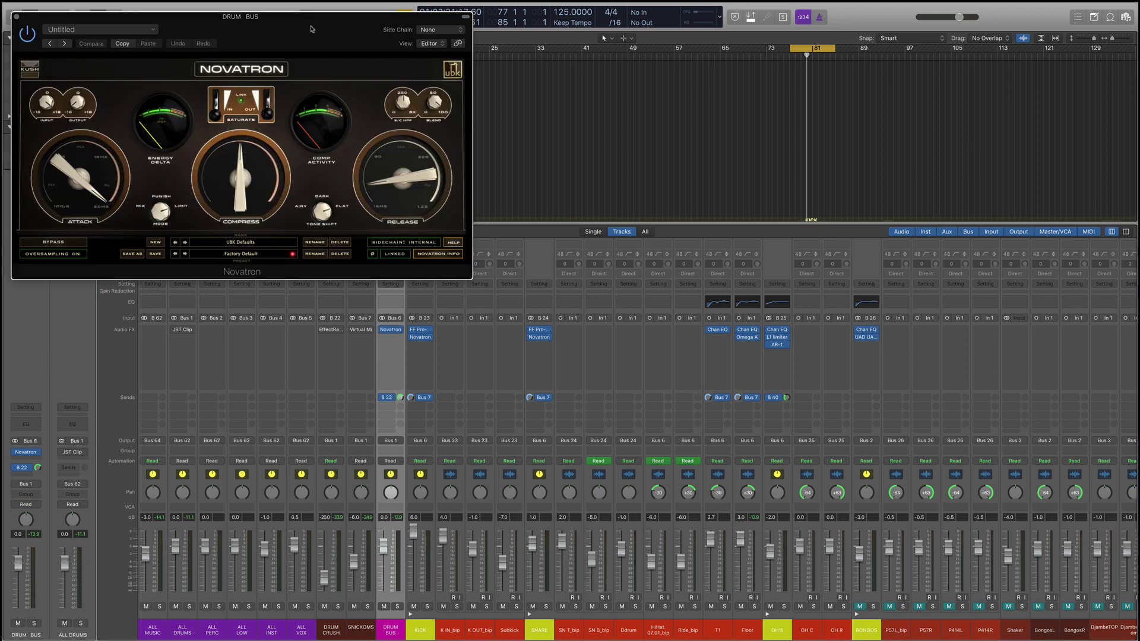
pyautogui.moveTo(310, 26); pyautogui.dragTo(459, 119)
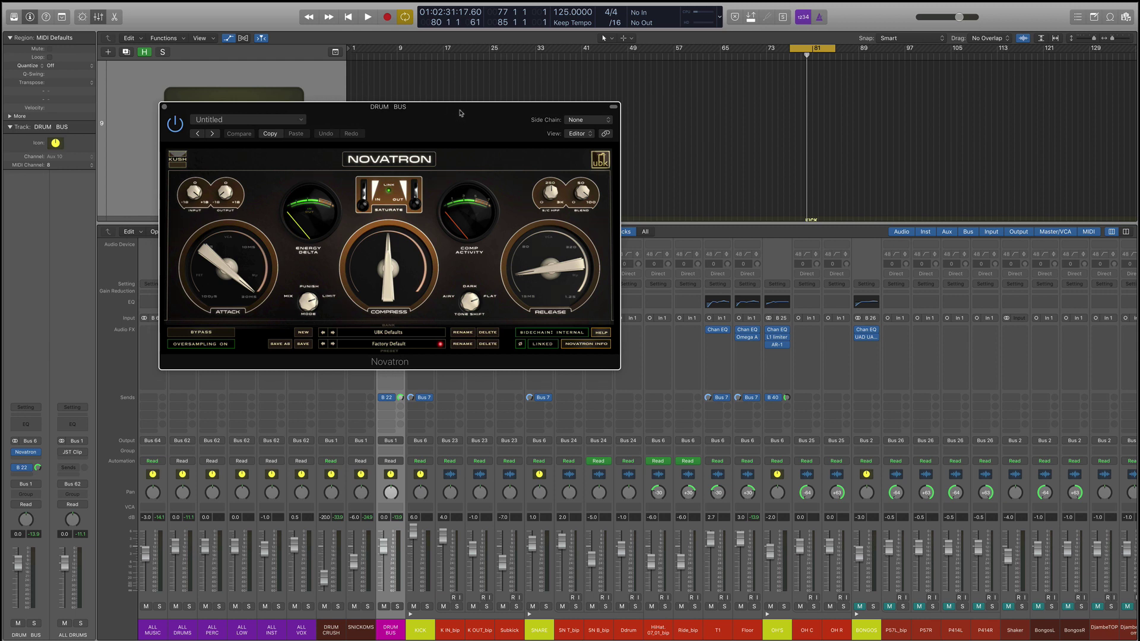
pyautogui.moveTo(461, 119); pyautogui.dragTo(475, 101)
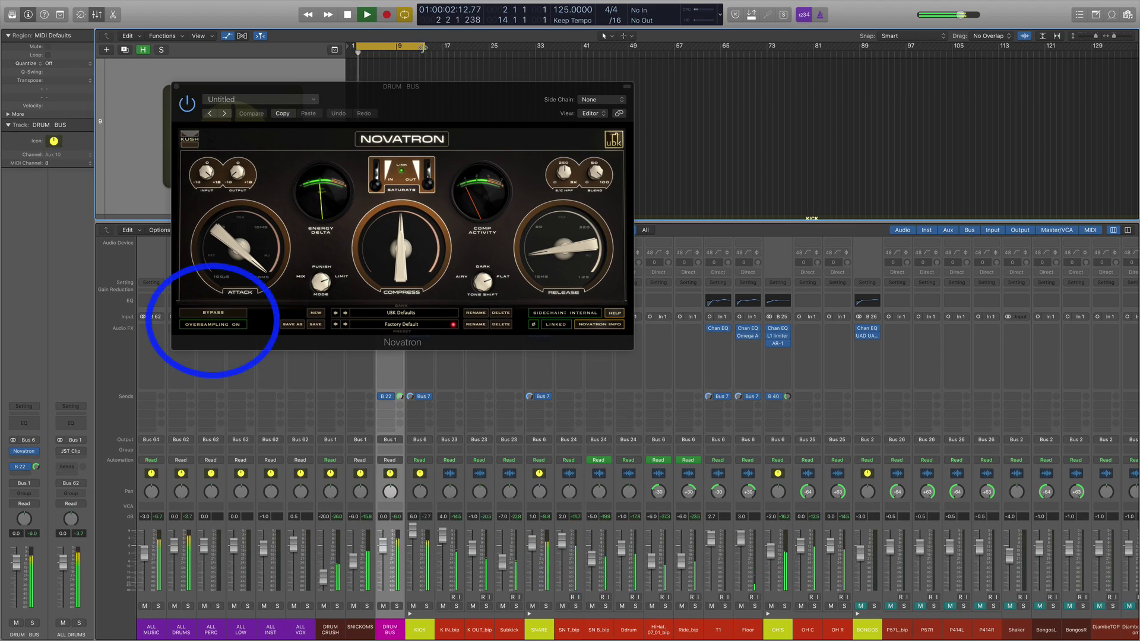
# Step: Compare the DRUM BUS Novatron bypassed and active twice, leaving it active, and close it
pyautogui.click(215, 315)
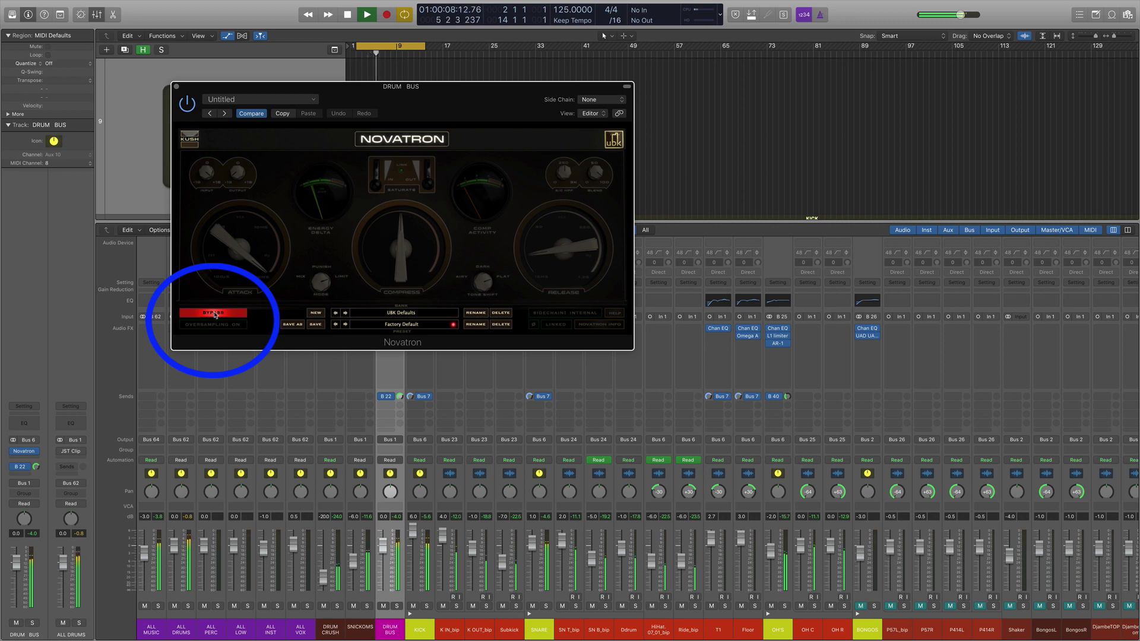
pyautogui.click(215, 315)
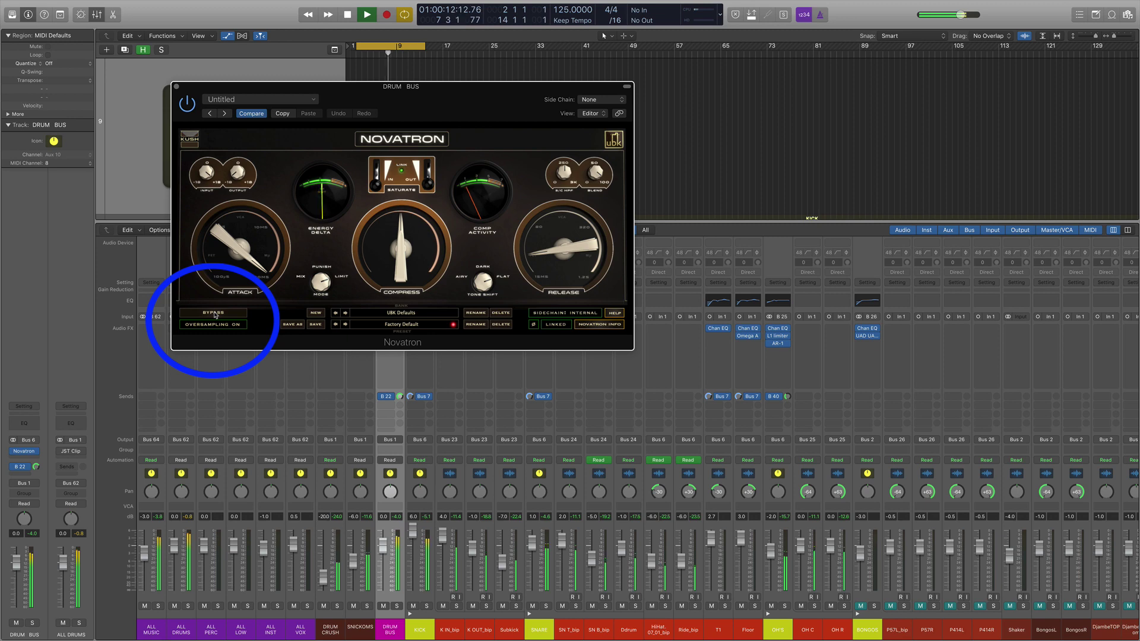
pyautogui.click(215, 313)
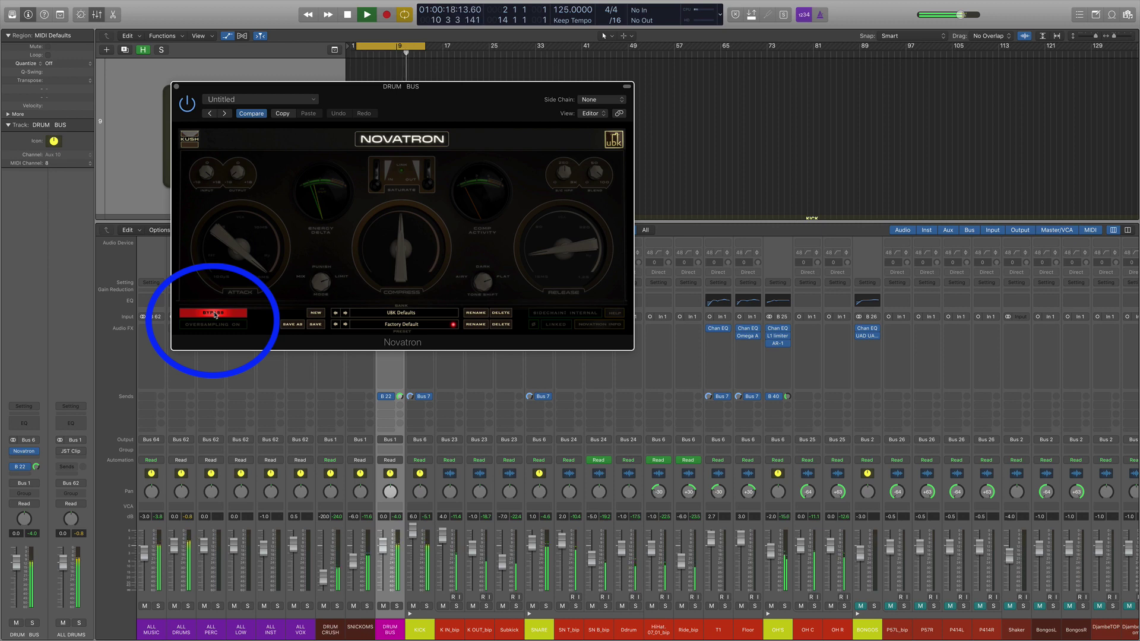
pyautogui.click(214, 314)
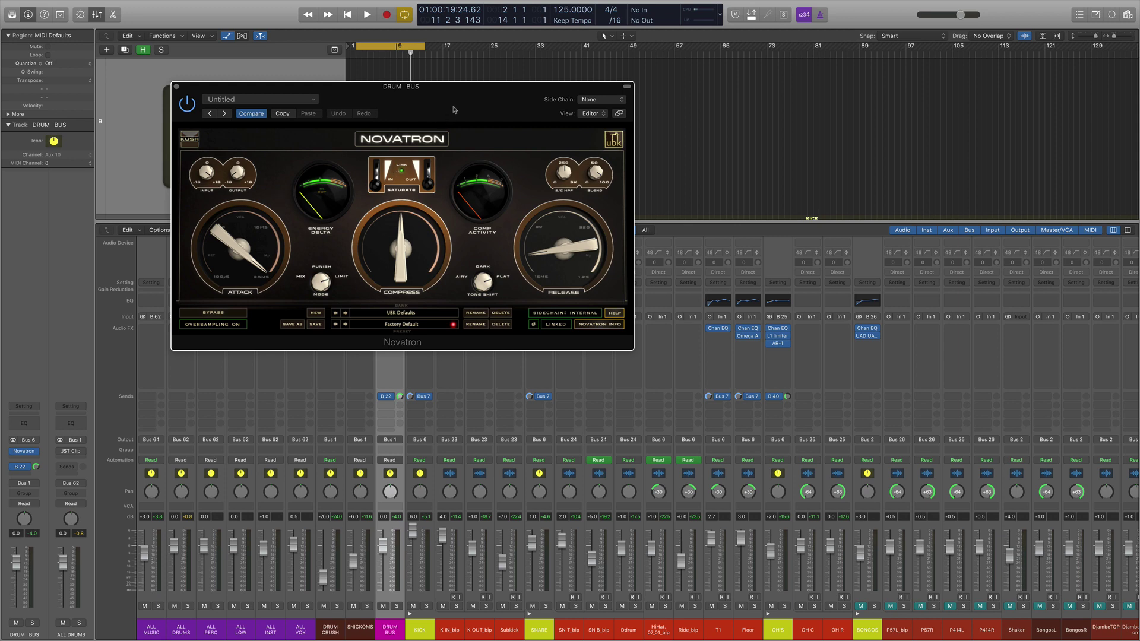
pyautogui.click(176, 87)
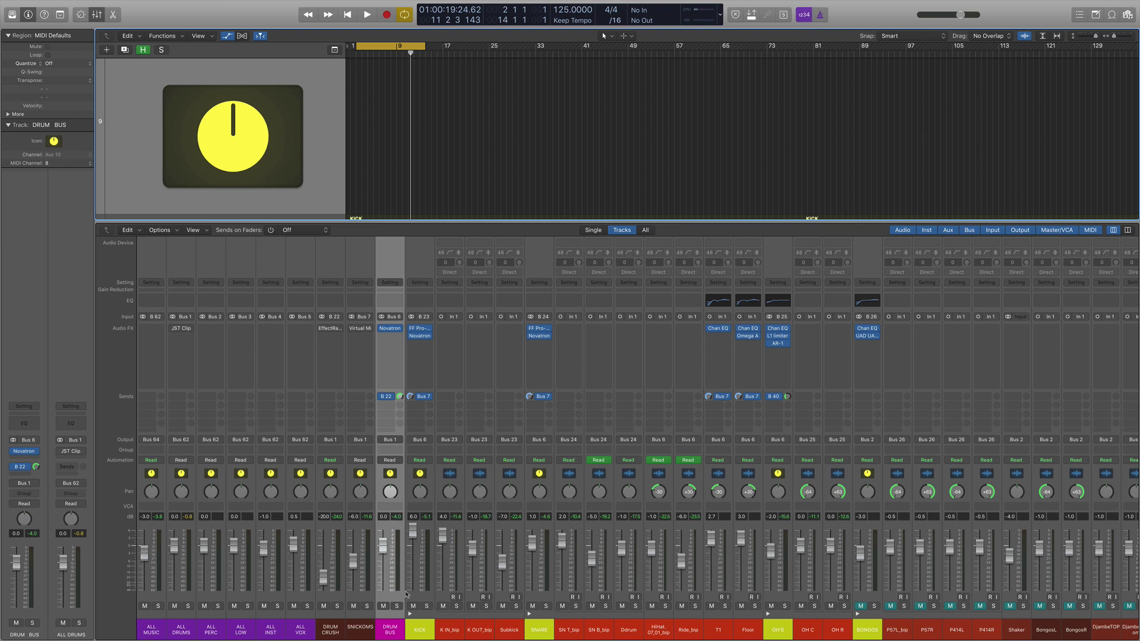
# Step: Solo the SNICKOMS bus and highlight its KICK, SNARE, T1 and Floor source channels
pyautogui.click(360, 478)
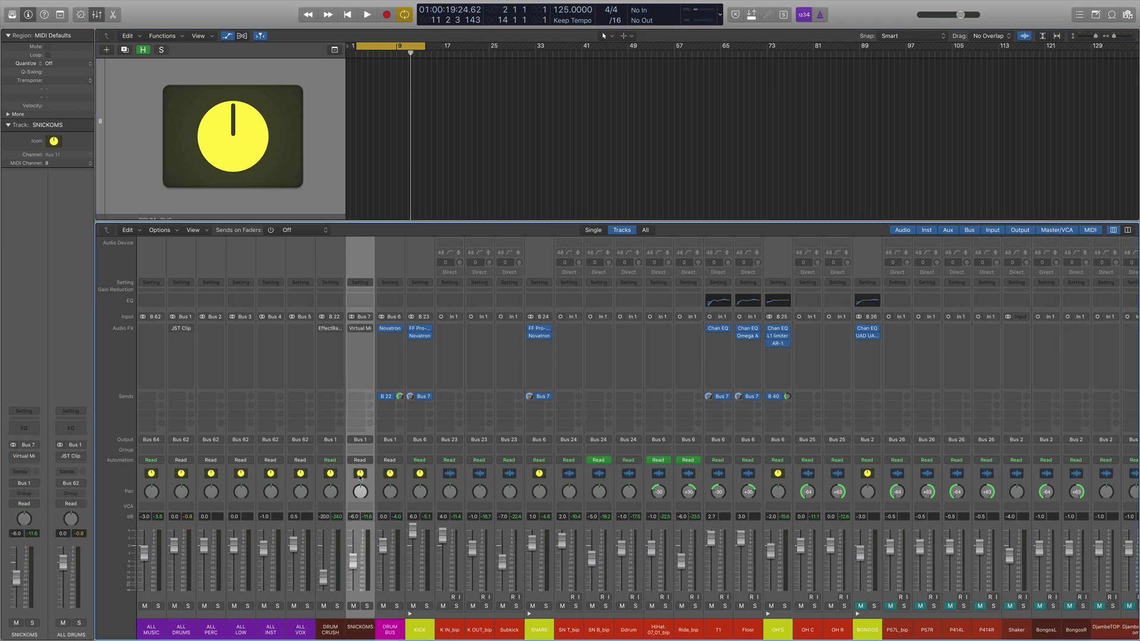
pyautogui.click(368, 606)
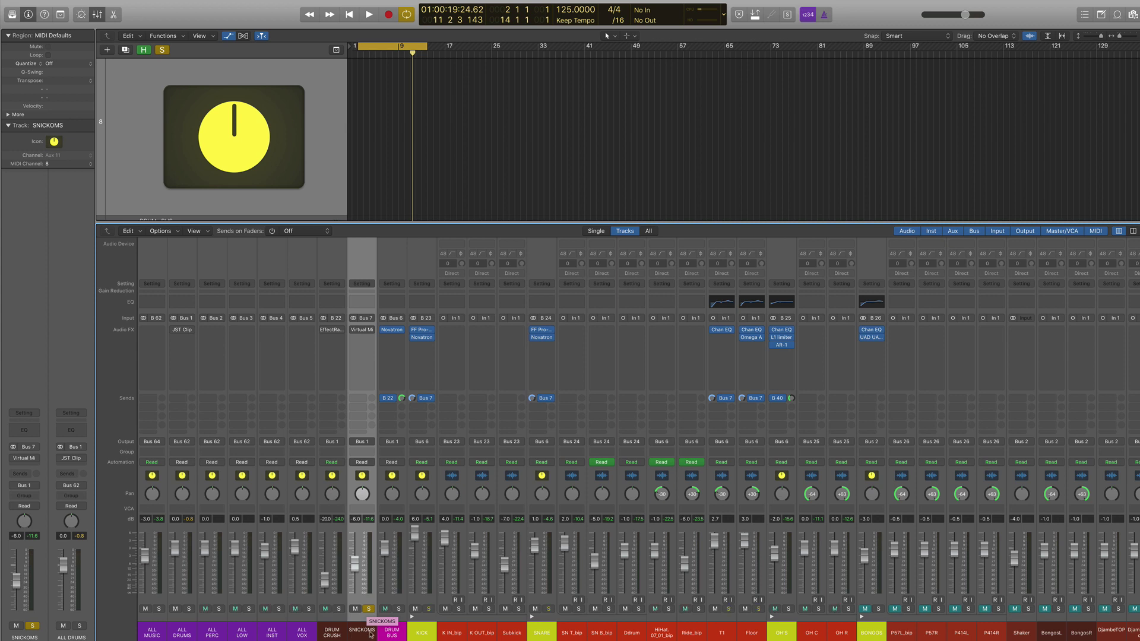
pyautogui.click(425, 481)
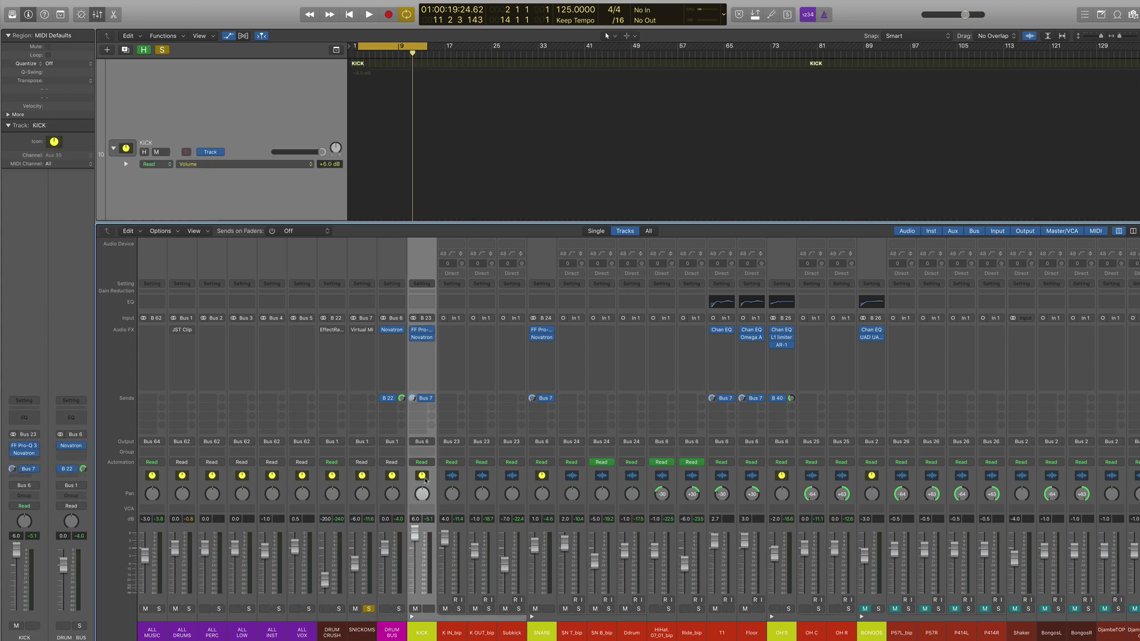
pyautogui.keyDown('super'); pyautogui.click(547, 480); pyautogui.keyUp('super')
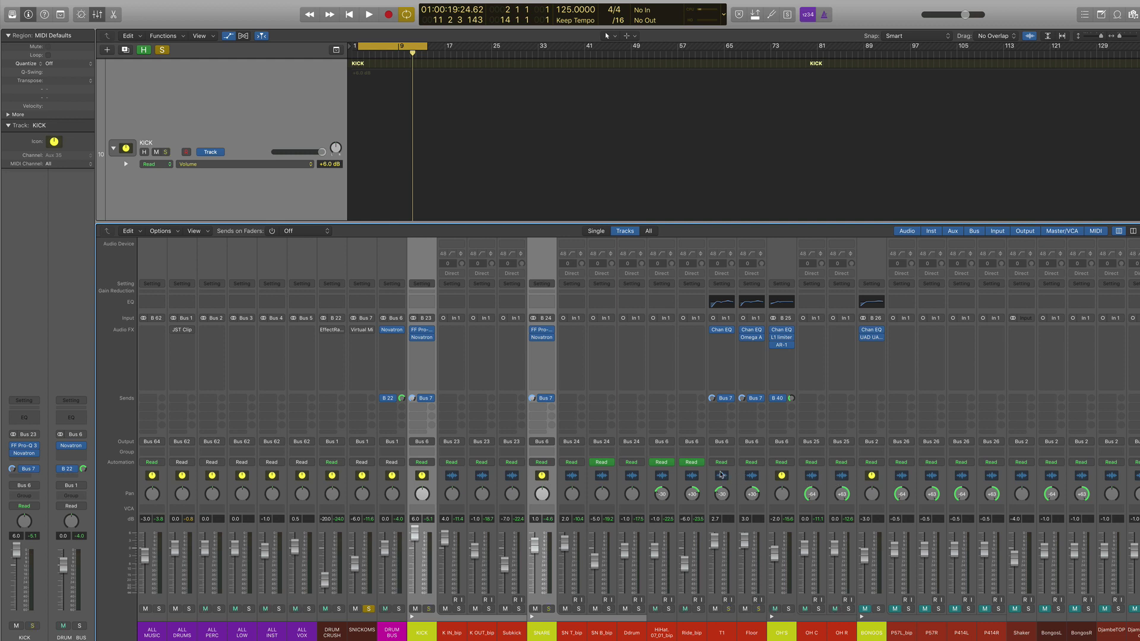
pyautogui.moveTo(724, 475); pyautogui.dragTo(750, 476)
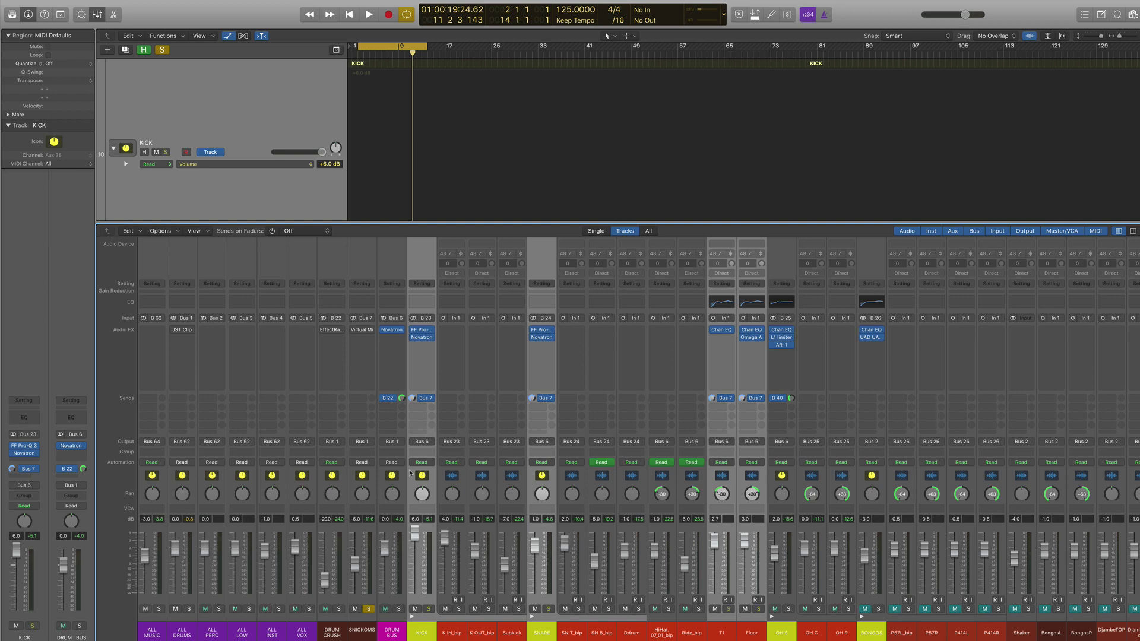
pyautogui.click(364, 477)
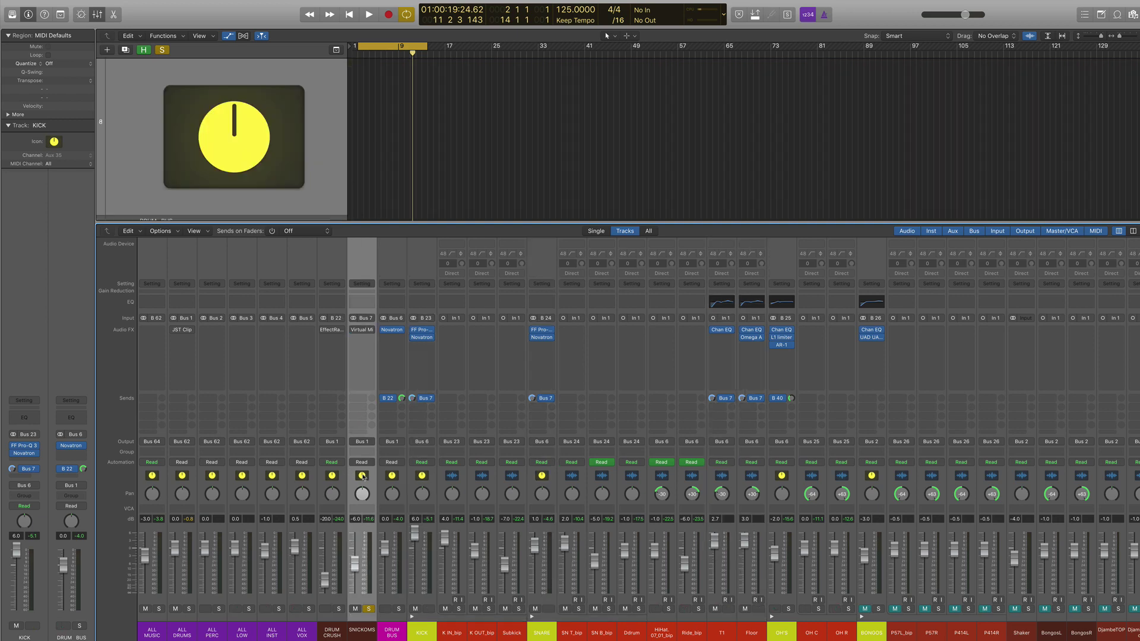
# Step: Compare the SNICKOMS Virtual Mix Rack bypassed and active, then stop and solo DRUM CRUSH
pyautogui.click(361, 331)
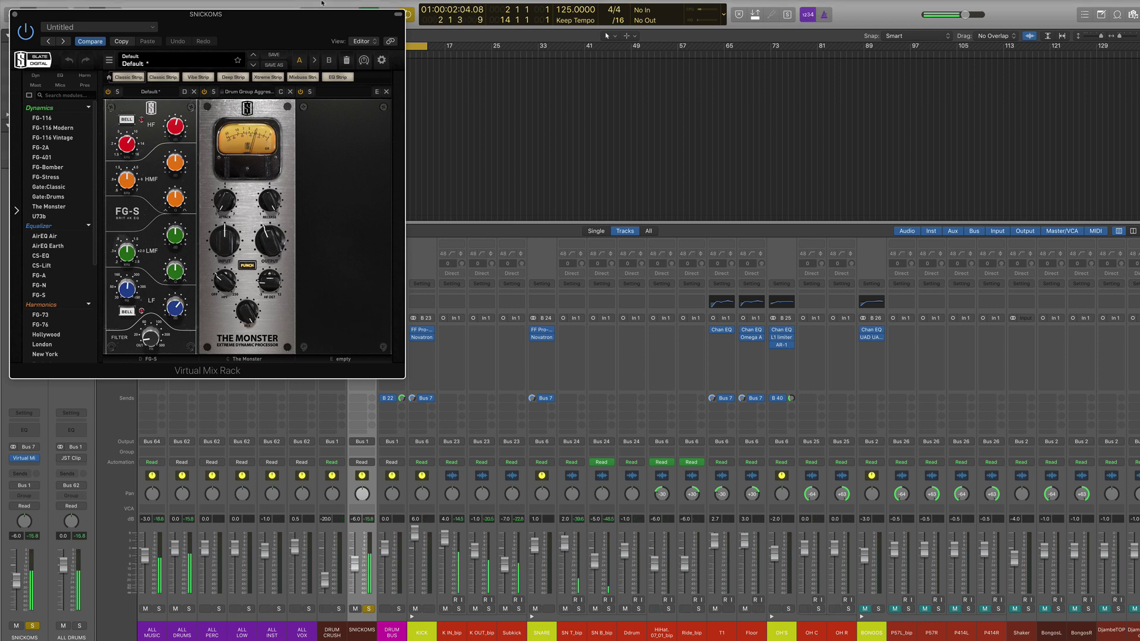
pyautogui.moveTo(279, 26); pyautogui.dragTo(741, 79)
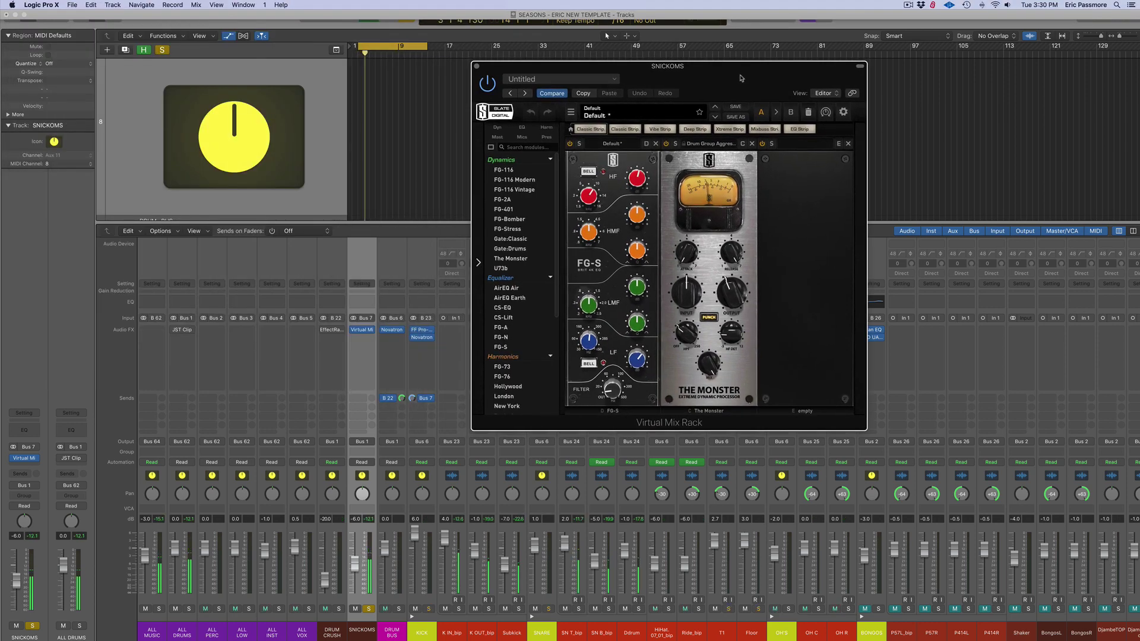
pyautogui.click(486, 84)
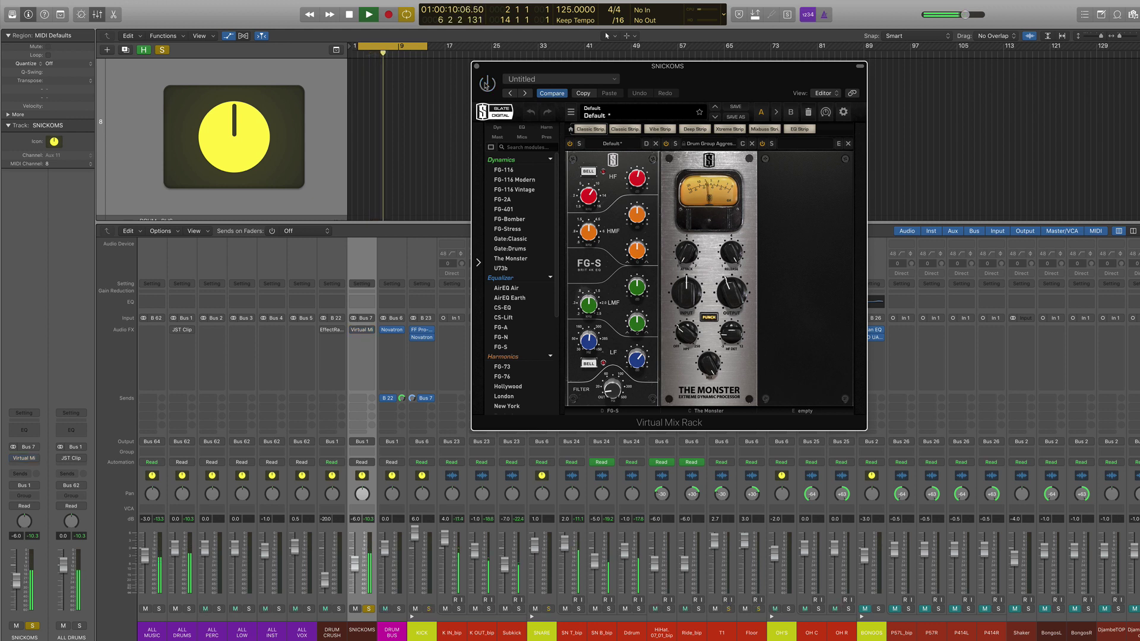
pyautogui.click(486, 84)
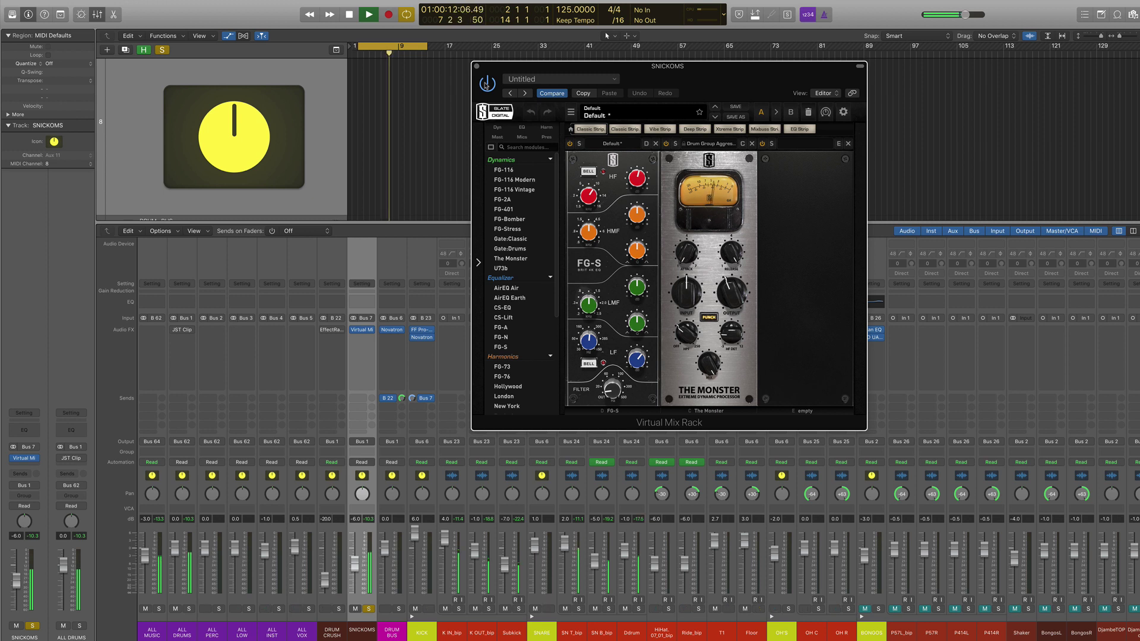
pyautogui.press('space')
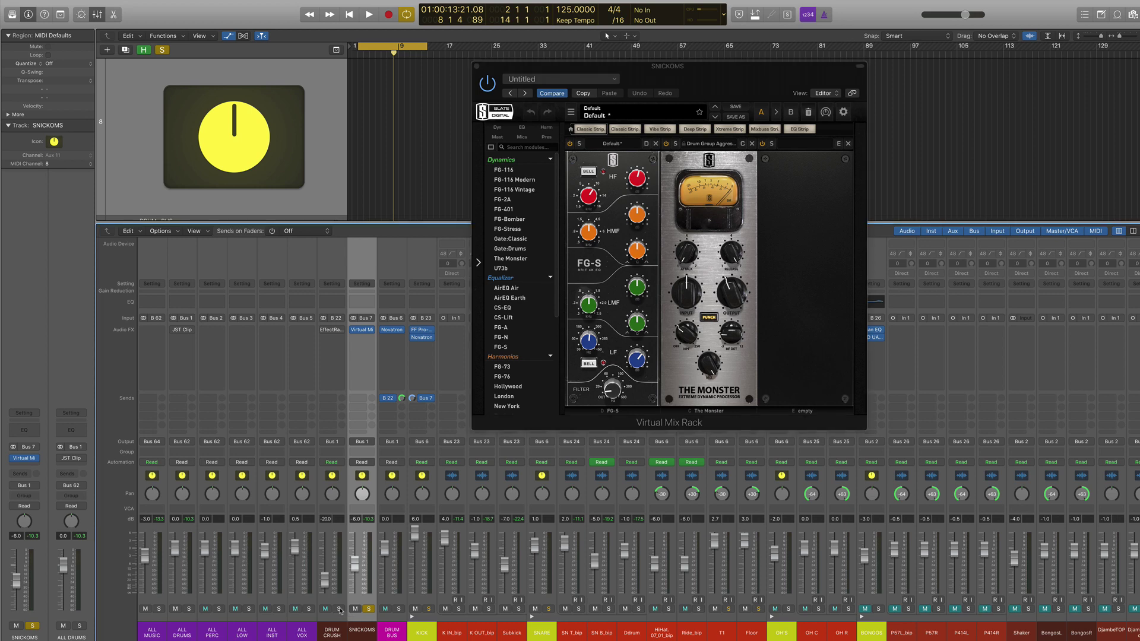
pyautogui.click(322, 366)
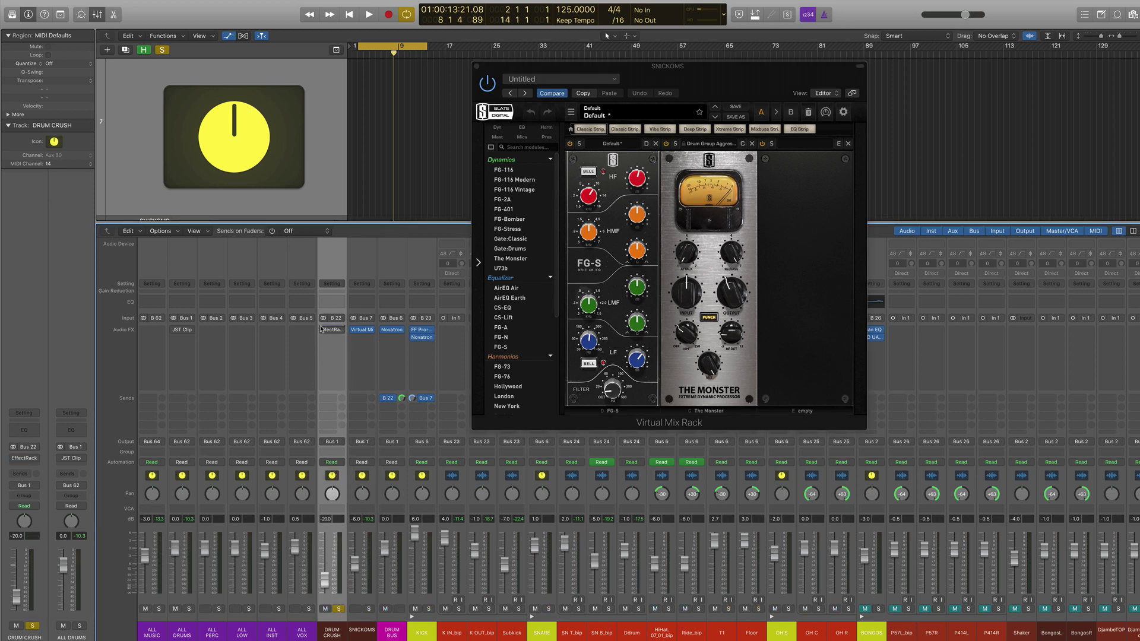
# Step: Close the Virtual Mix Rack and open the DRUM CRUSH EffectRack holding Devil-Loc and SIE-Q
pyautogui.click(477, 67)
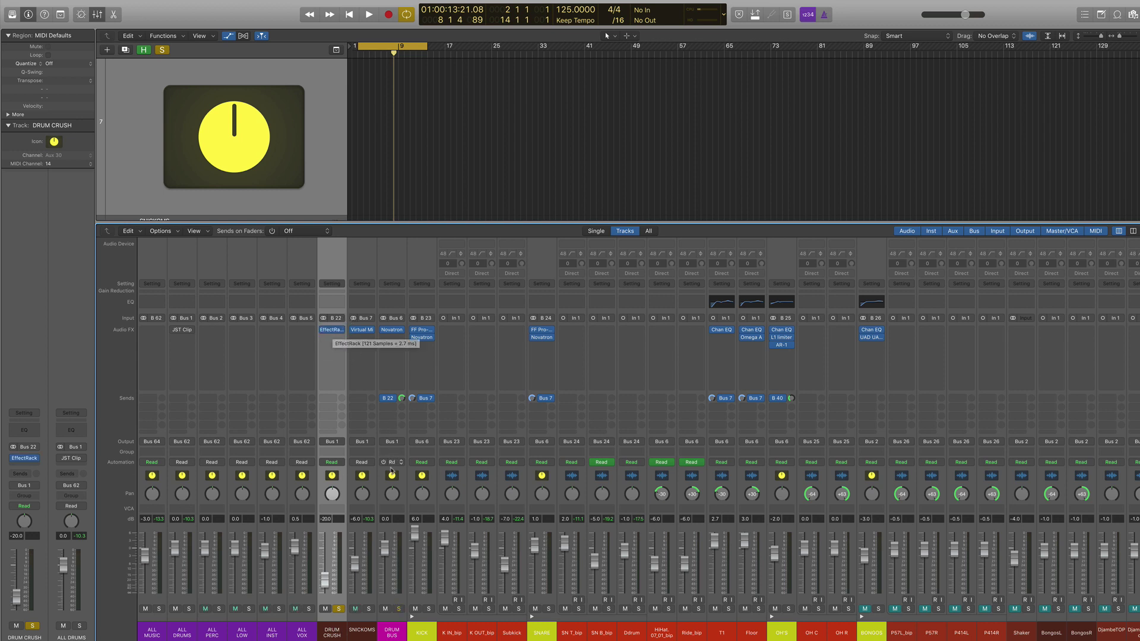
pyautogui.click(404, 403)
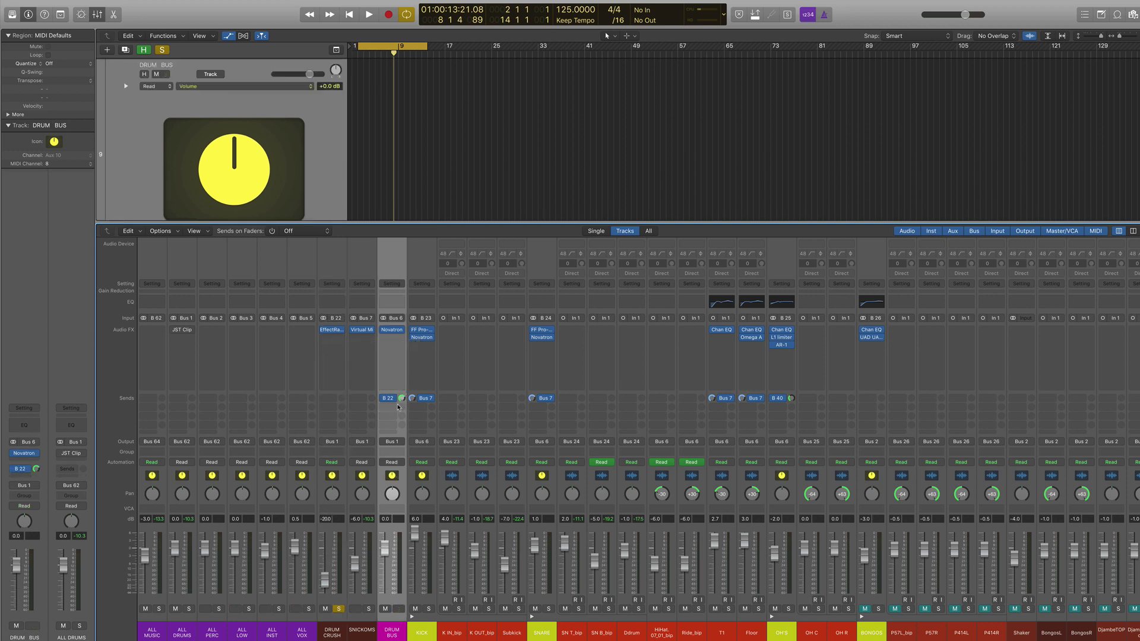
pyautogui.click(336, 477)
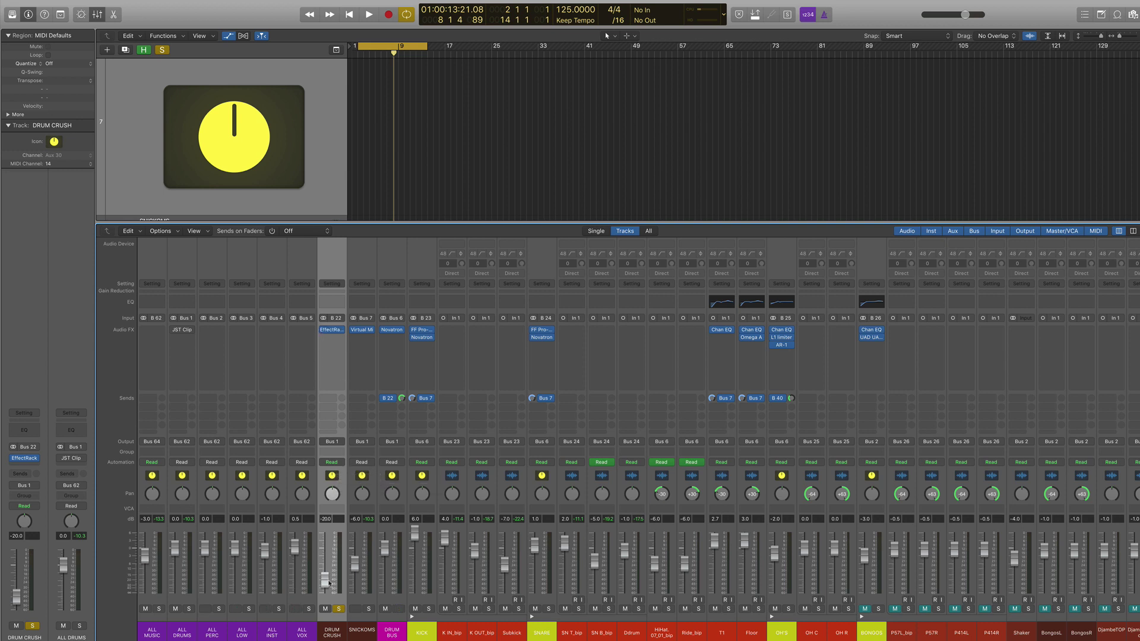
pyautogui.moveTo(330, 334)
pyautogui.click(330, 334)
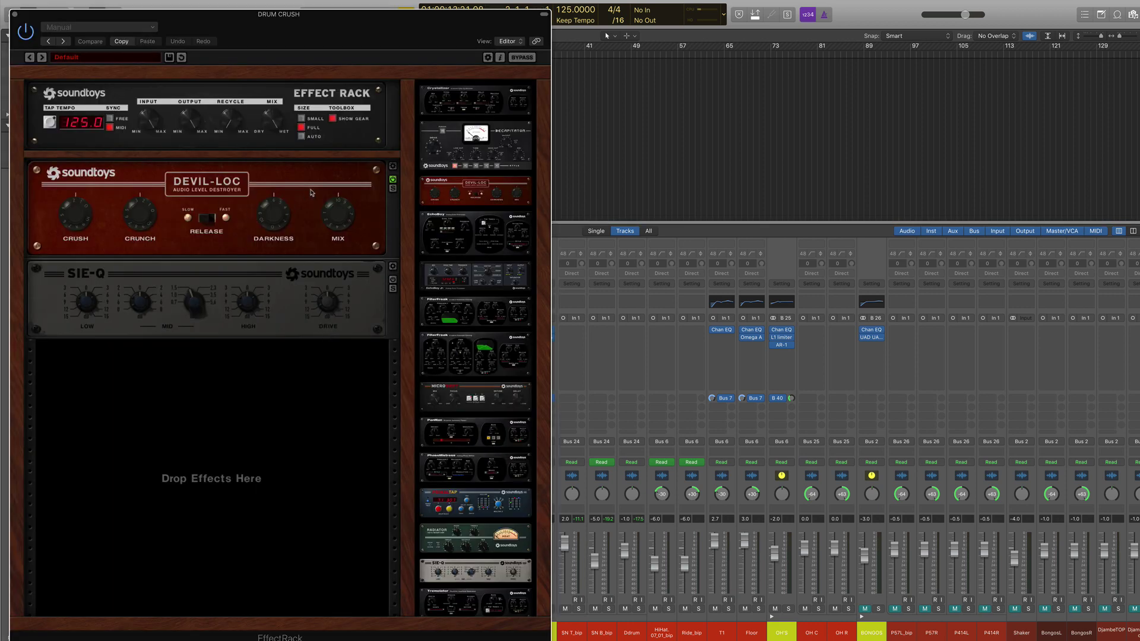
# Step: Compare the DRUM CRUSH EffectRack bypassed and active during playback
pyautogui.moveTo(335, 28); pyautogui.dragTo(866, 21)
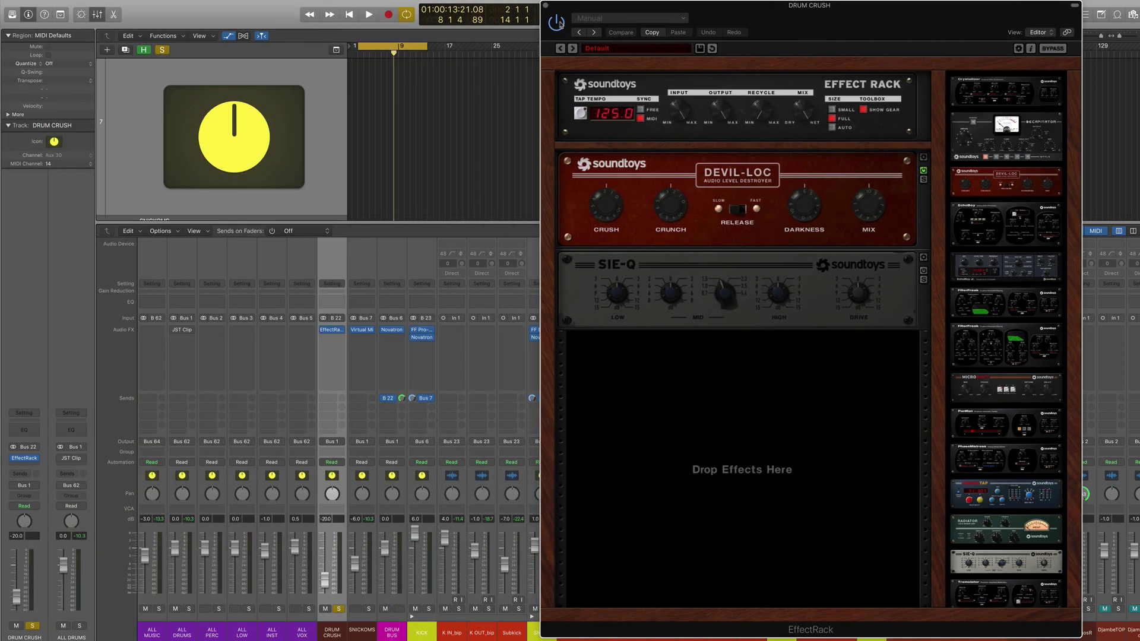
pyautogui.click(559, 23)
pyautogui.press('space')
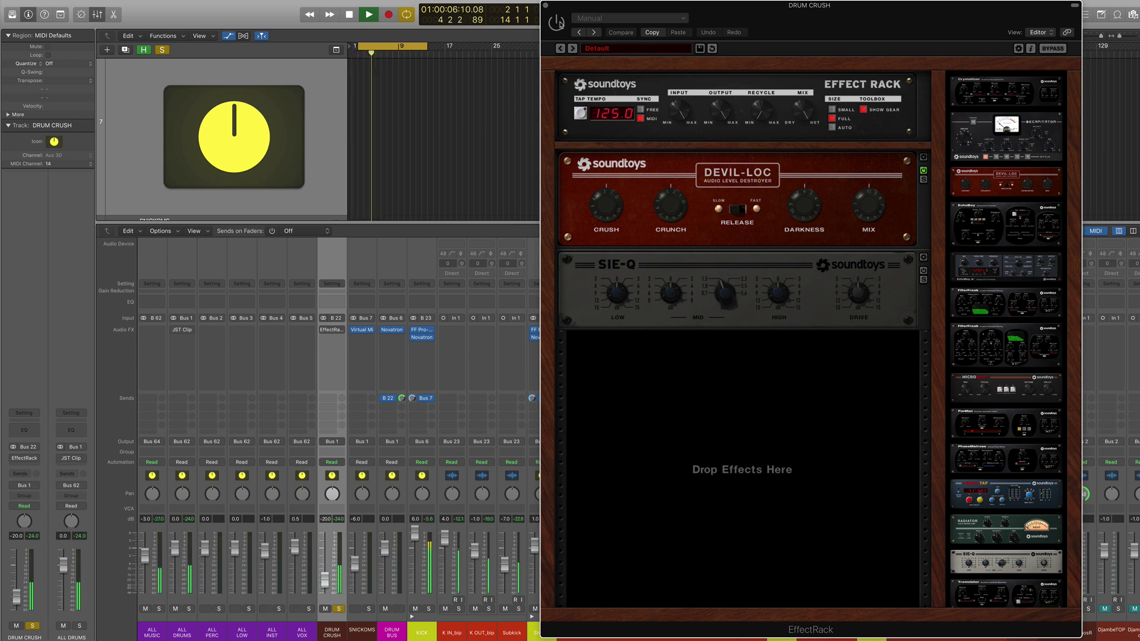
pyautogui.click(558, 24)
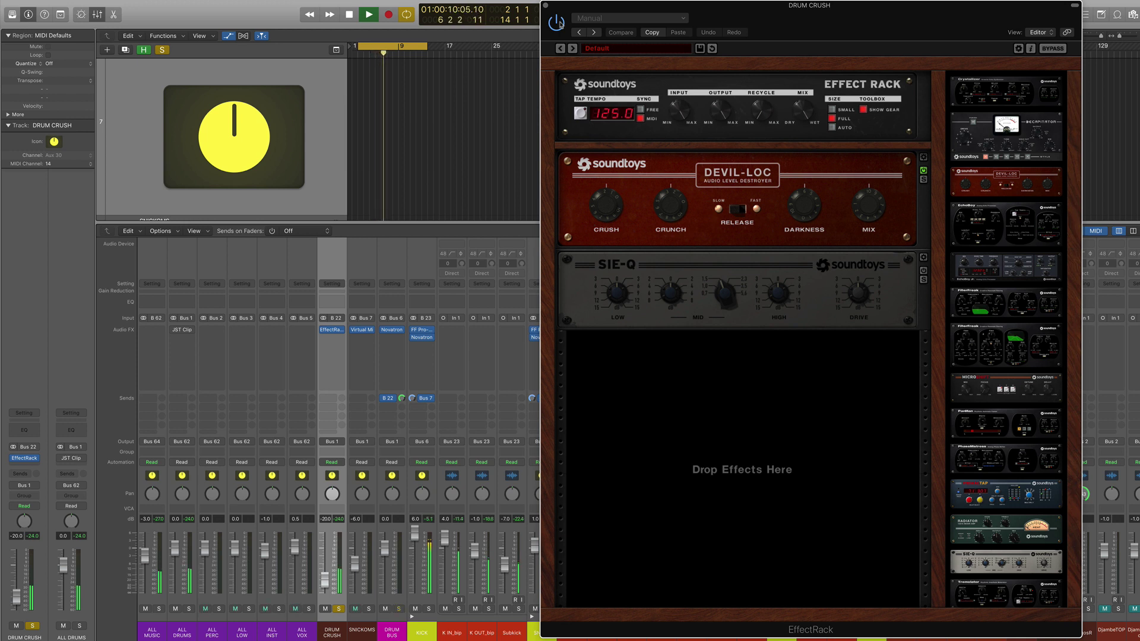
pyautogui.press('space')
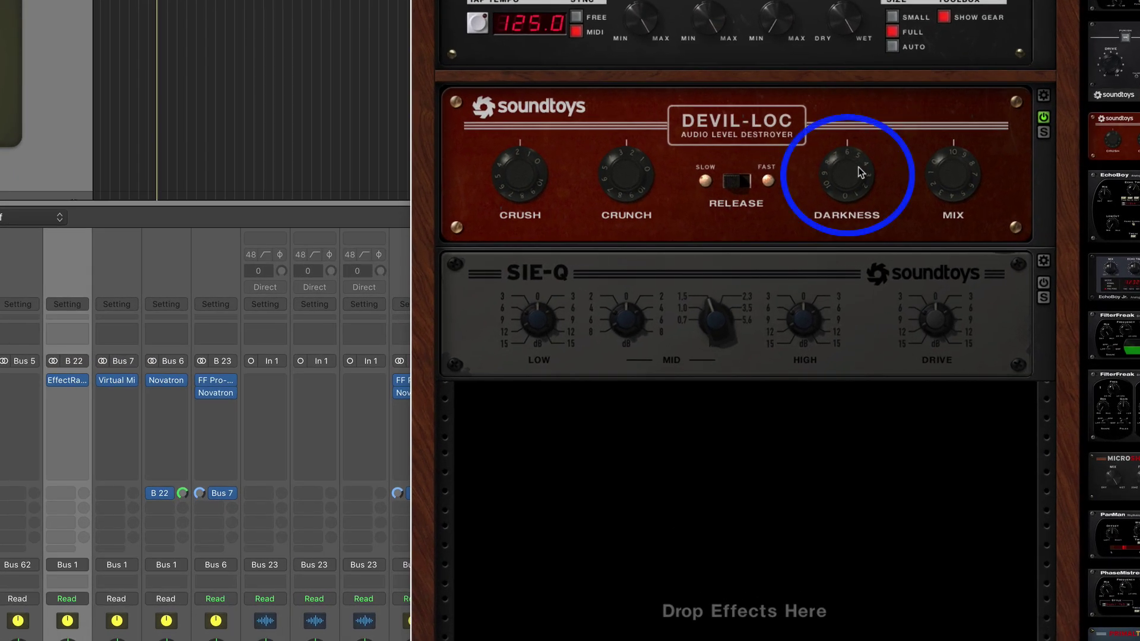
# Step: Turn up the Devil-Loc Darkness and replay the drums to hear the change
pyautogui.moveTo(859, 173); pyautogui.dragTo(864, 370)
pyautogui.press('space')
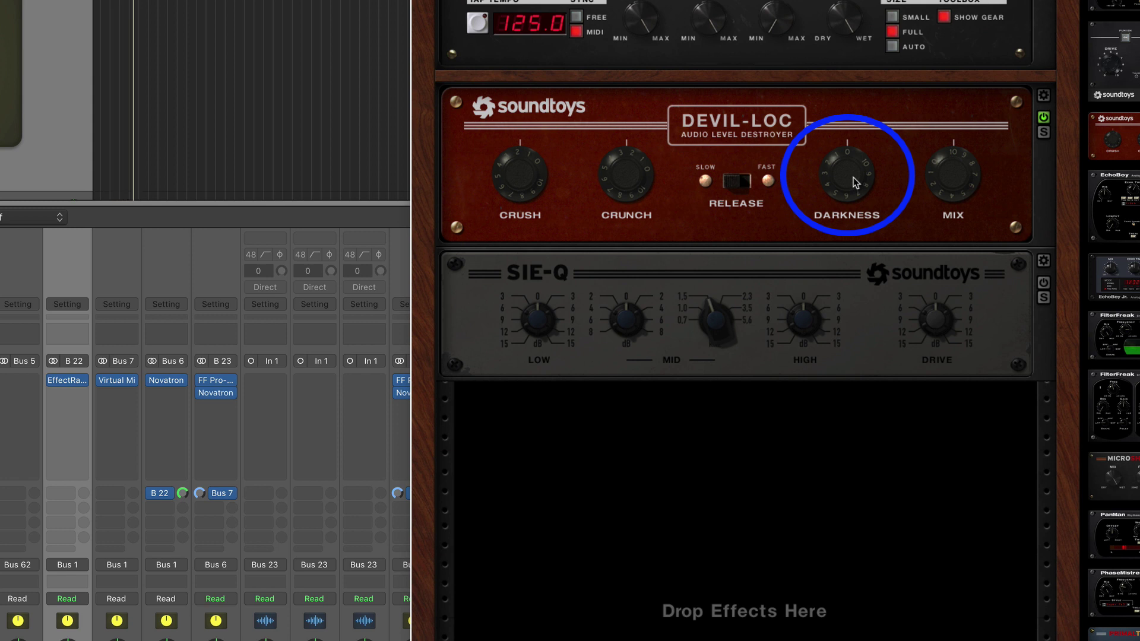
pyautogui.moveTo(855, 182); pyautogui.dragTo(870, 122)
pyautogui.moveTo(870, 122); pyautogui.dragTo(873, 116)
pyautogui.moveTo(873, 117); pyautogui.dragTo(875, 113)
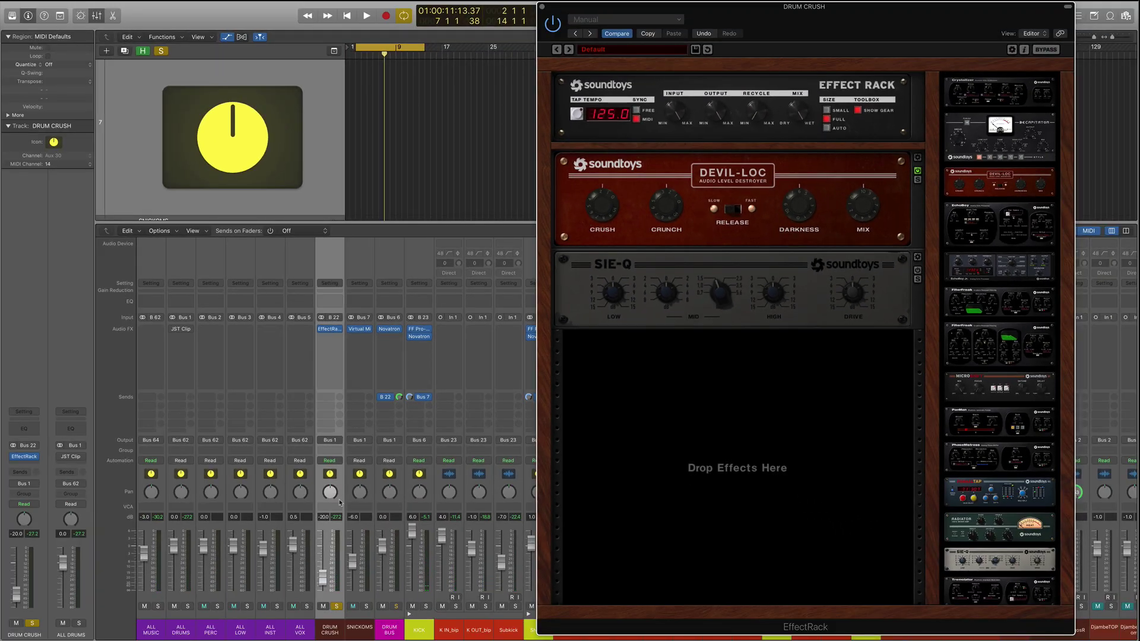
pyautogui.click(367, 477)
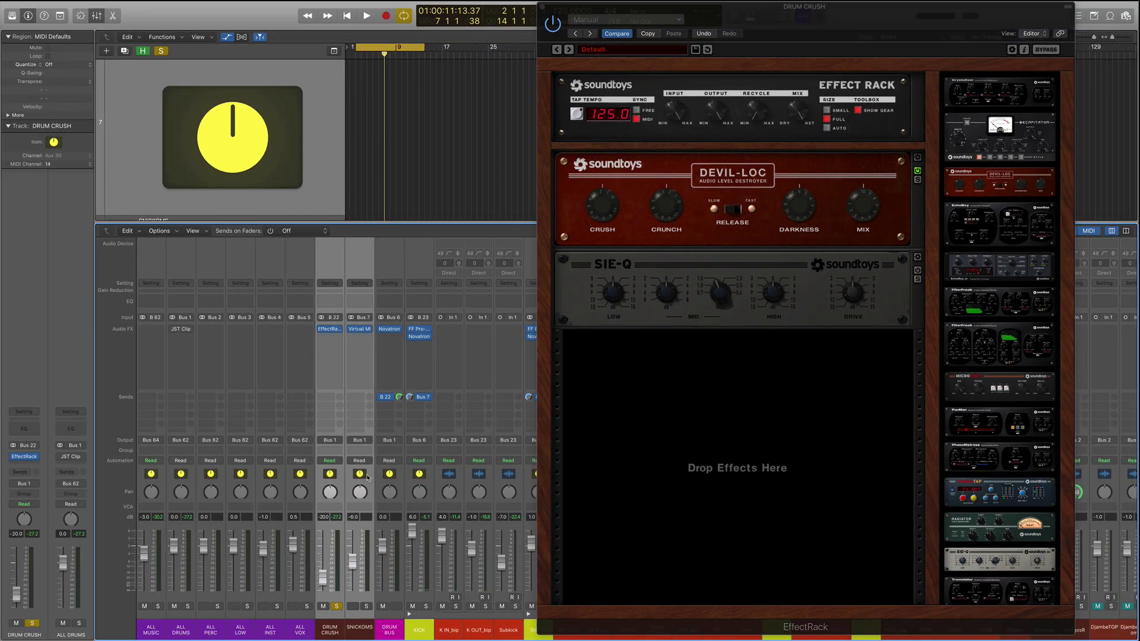
pyautogui.click(333, 478)
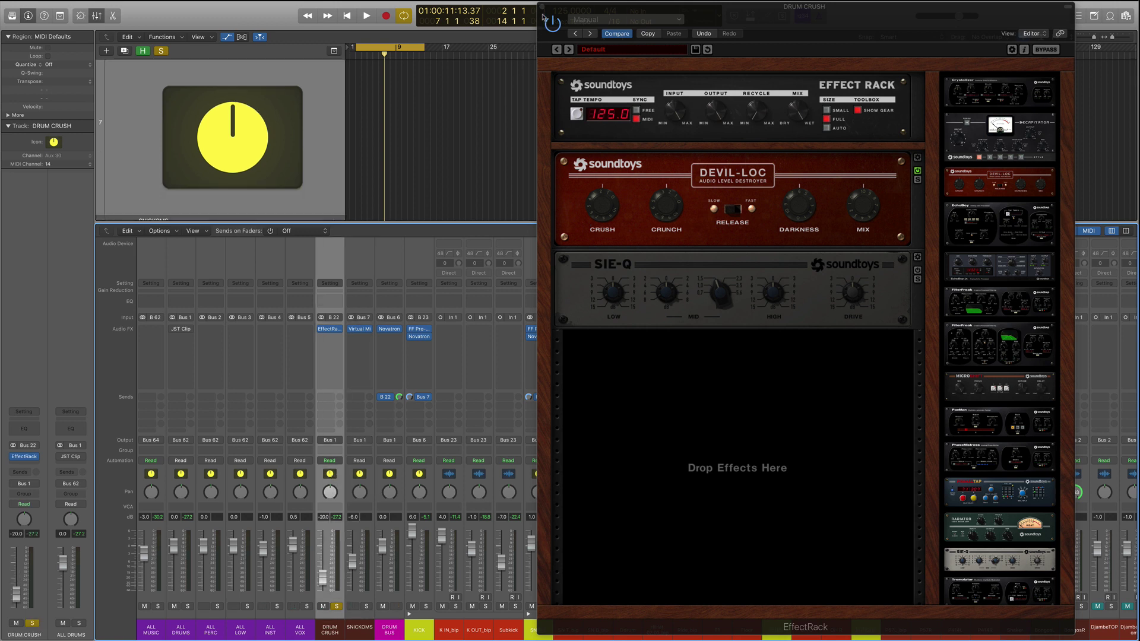
pyautogui.press('space')
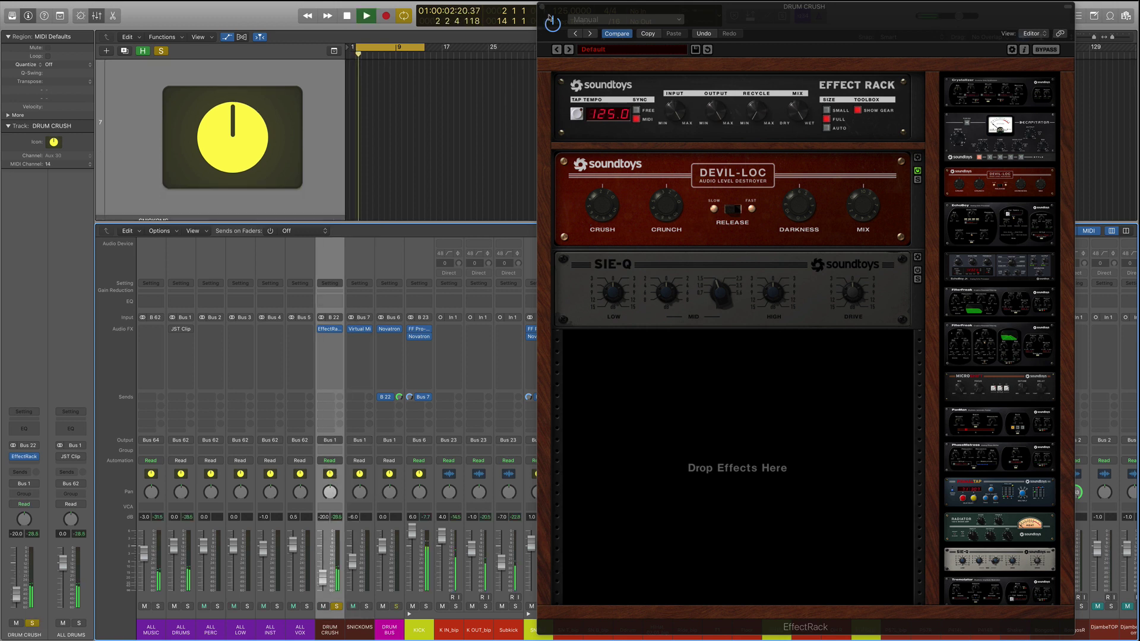
pyautogui.press('space')
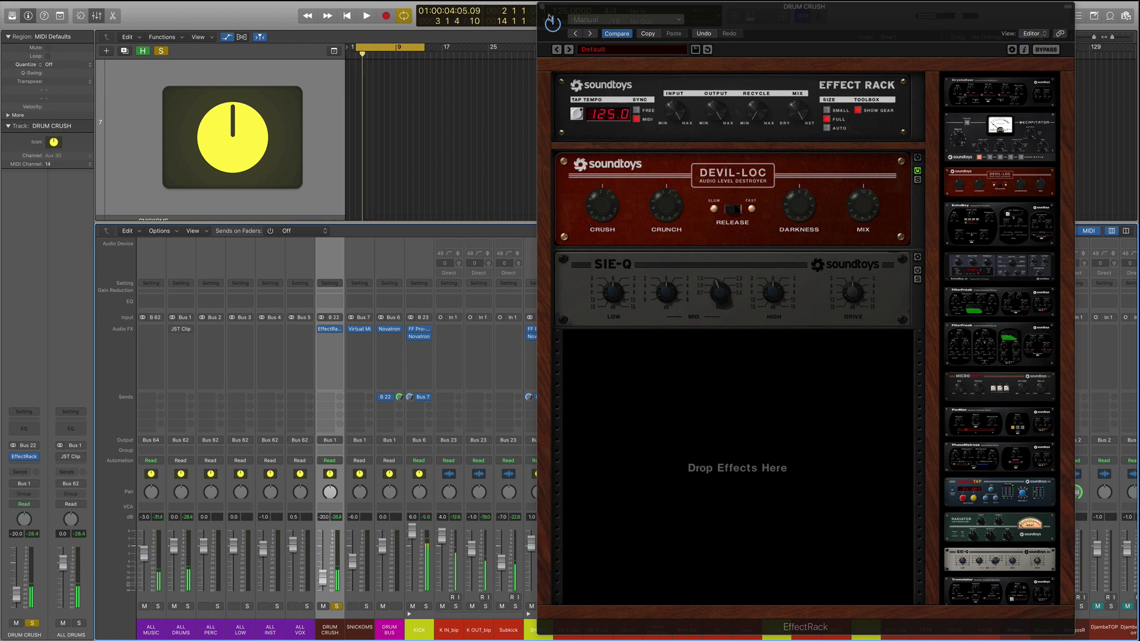
# Step: Close the EffectRack, unsolo DRUM CRUSH, and mute both DRUM CRUSH and SNICKOMS
pyautogui.click(542, 7)
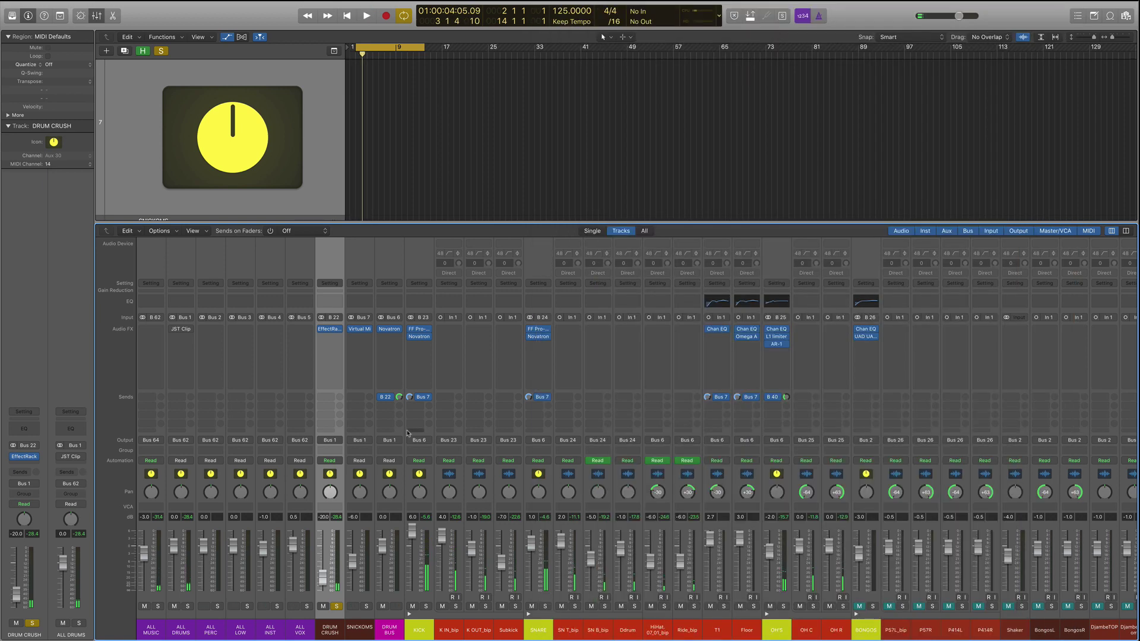
pyautogui.click(336, 607)
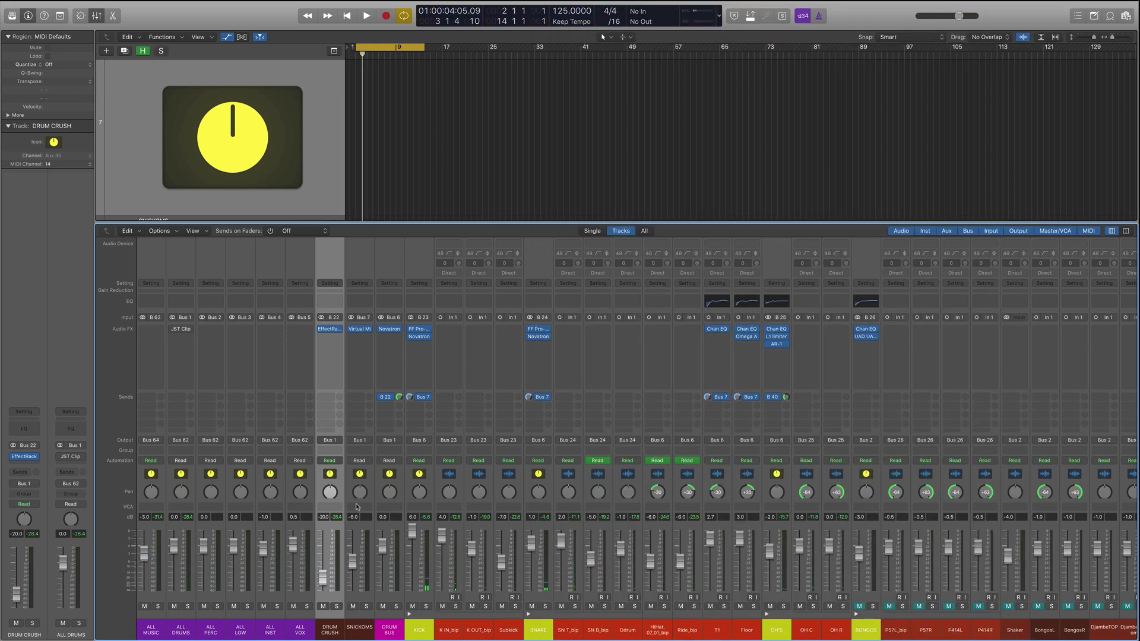
pyautogui.keyDown('shift'); pyautogui.click(349, 478); pyautogui.keyUp('shift')
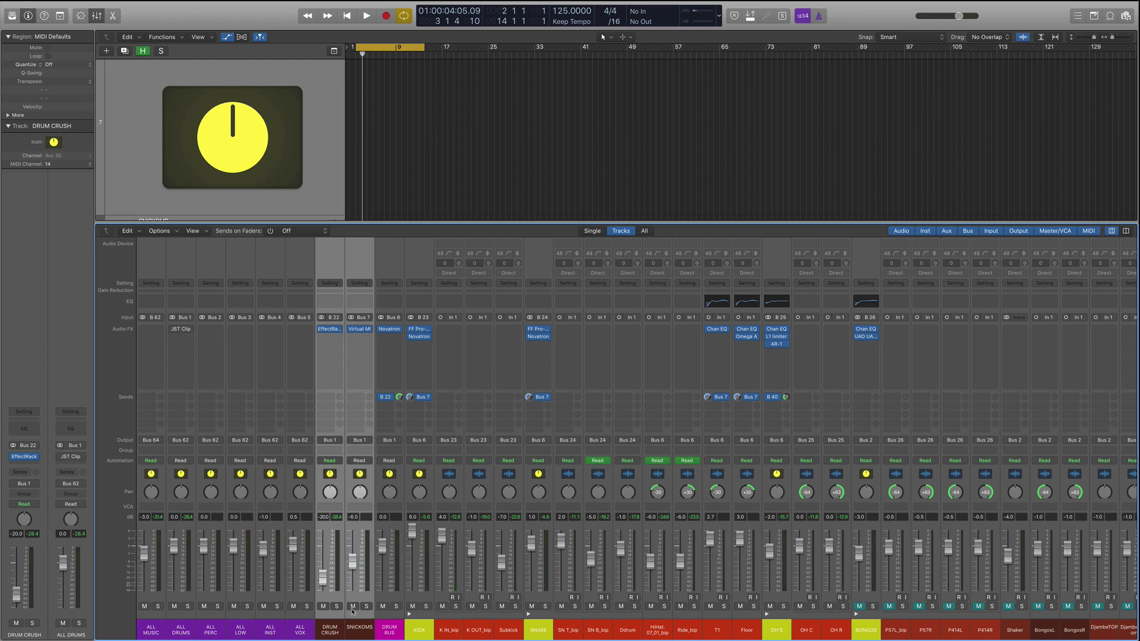
pyautogui.click(352, 606)
# Step: Play the drums while muting and unmuting both parallel buses, ending unmuted
pyautogui.press('space')
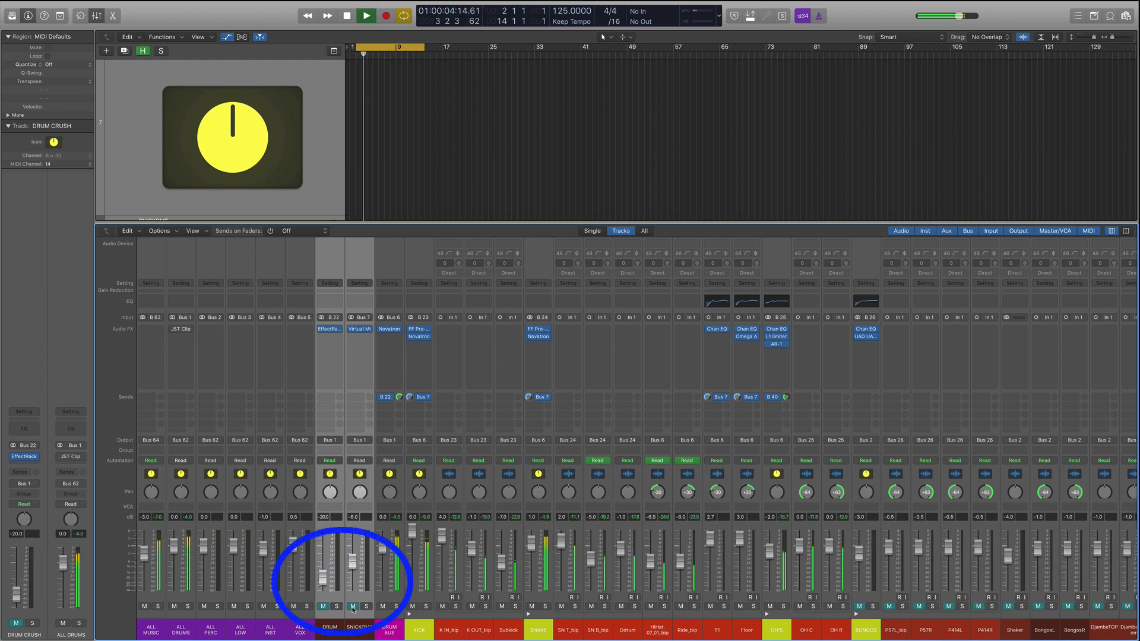
pyautogui.click(353, 606)
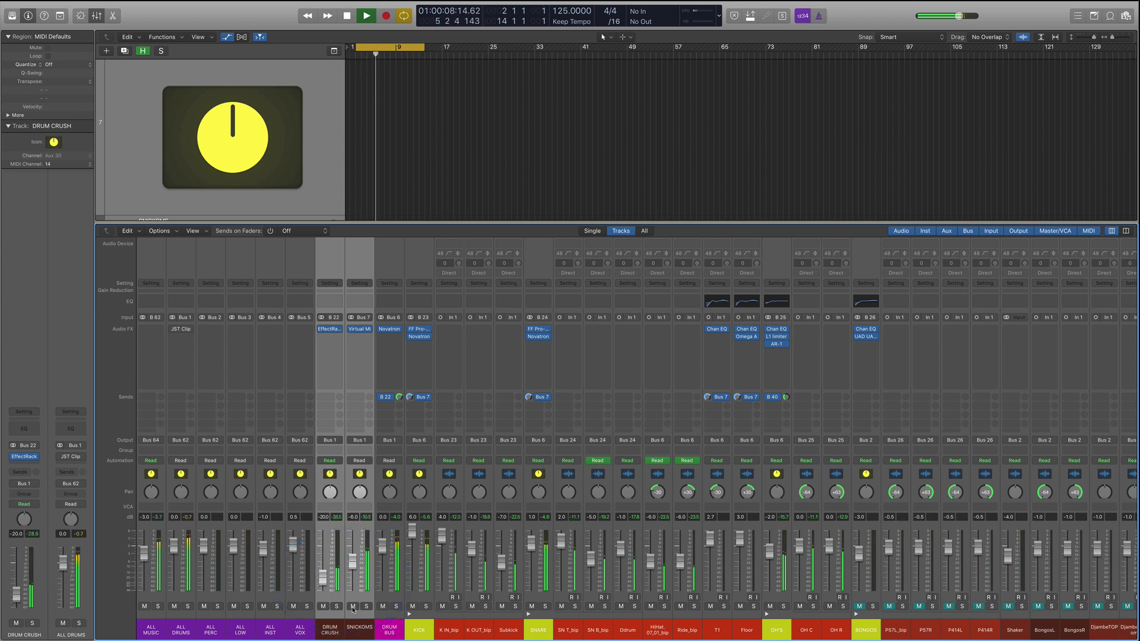
pyautogui.click(353, 606)
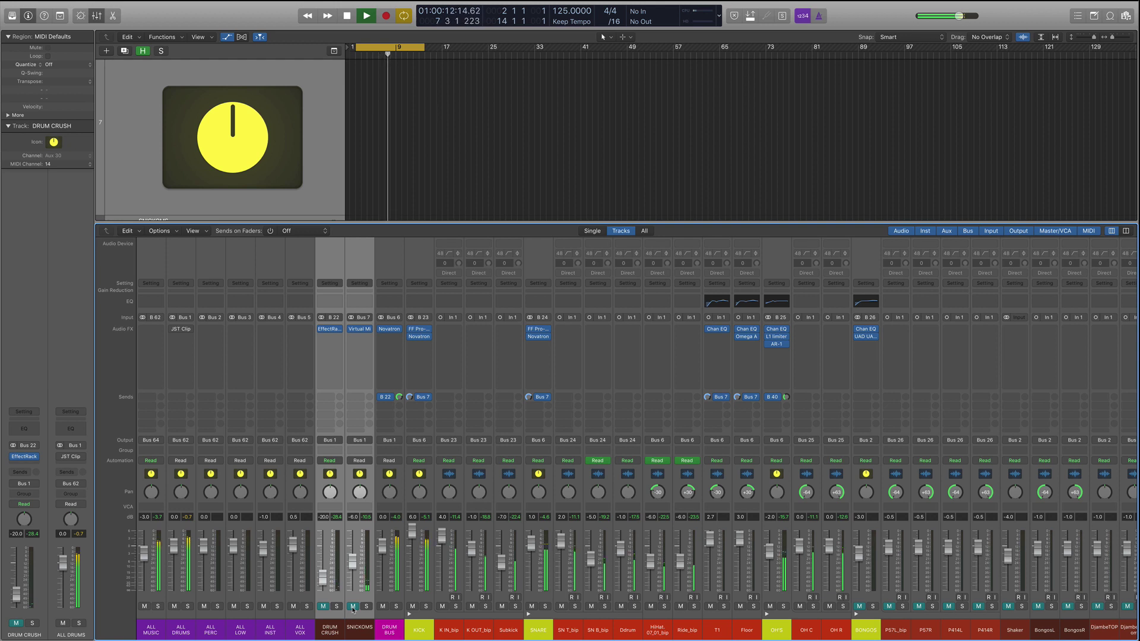
pyautogui.click(353, 606)
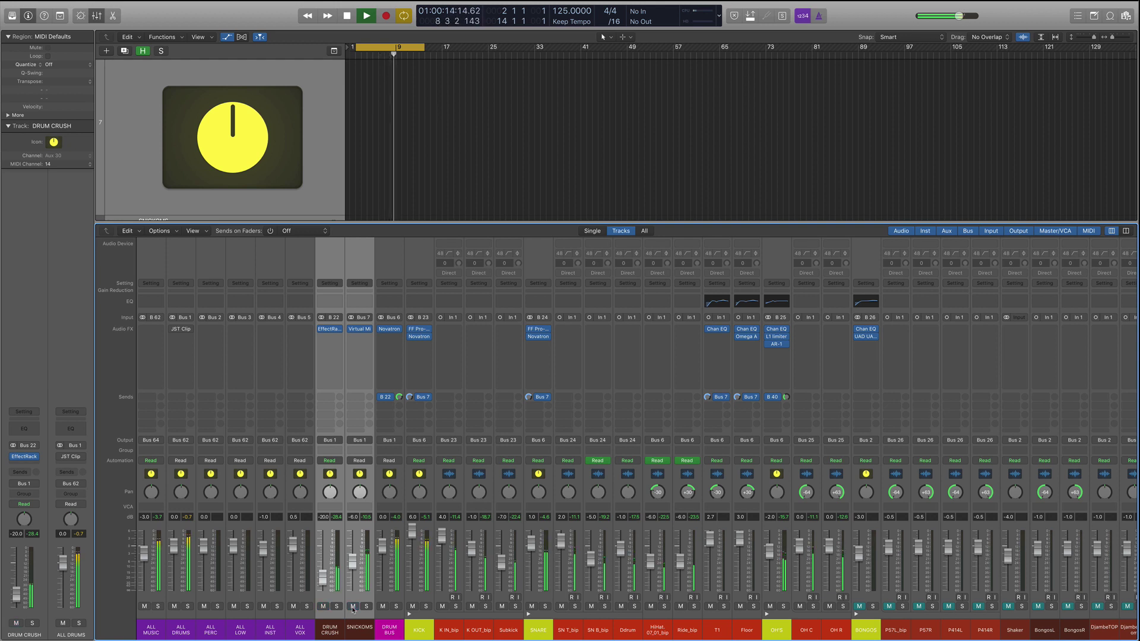
pyautogui.press('space')
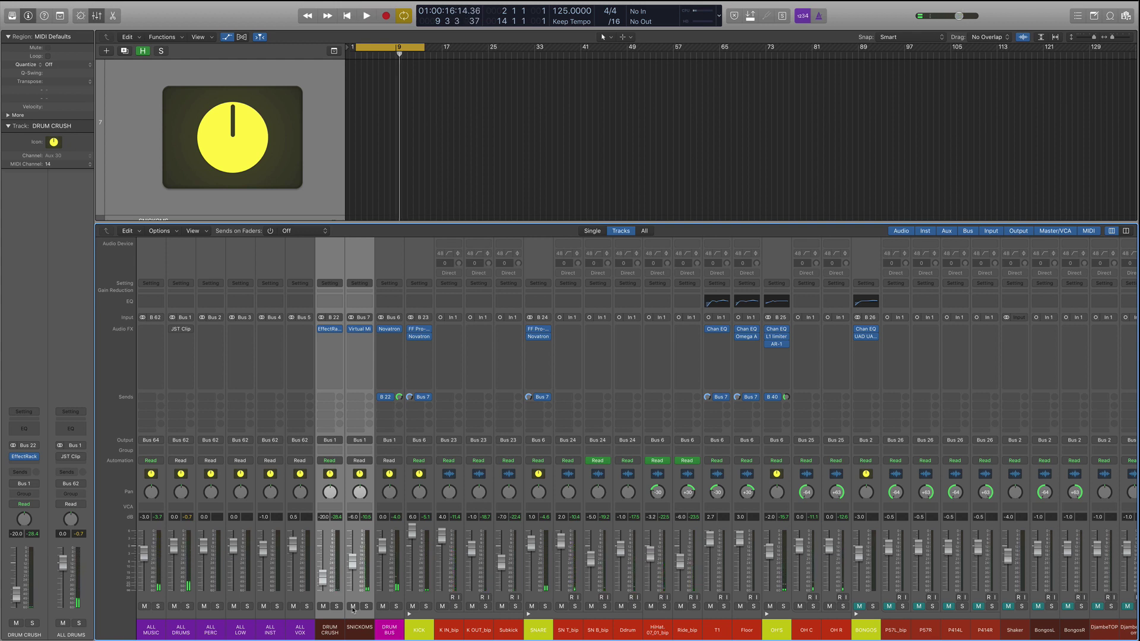
pyautogui.click(335, 483)
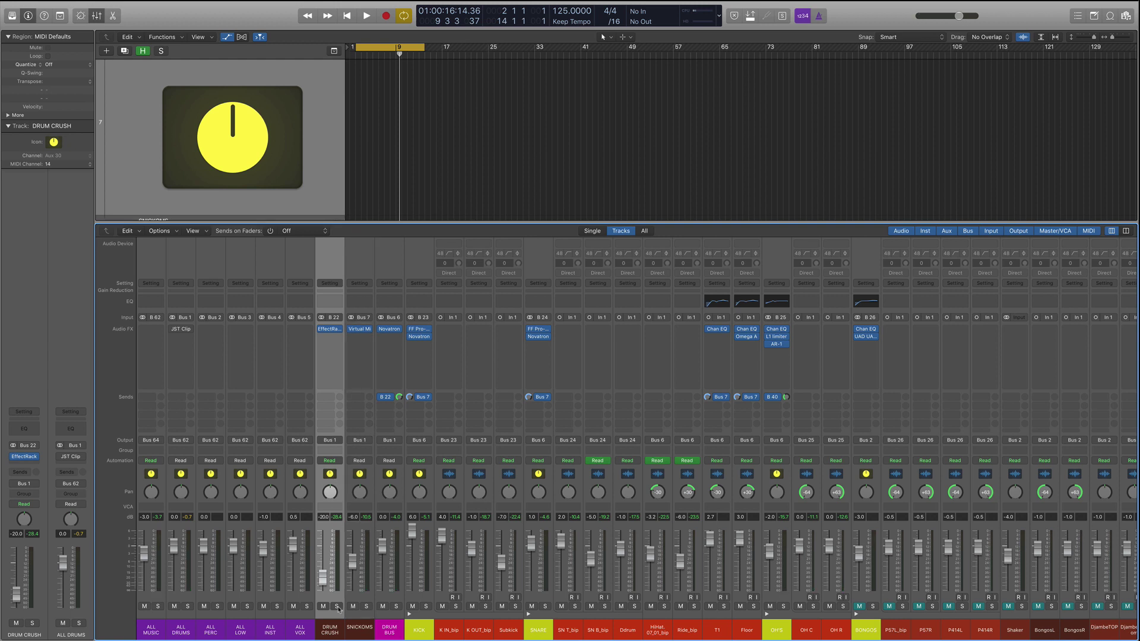
pyautogui.click(337, 606)
pyautogui.press('space')
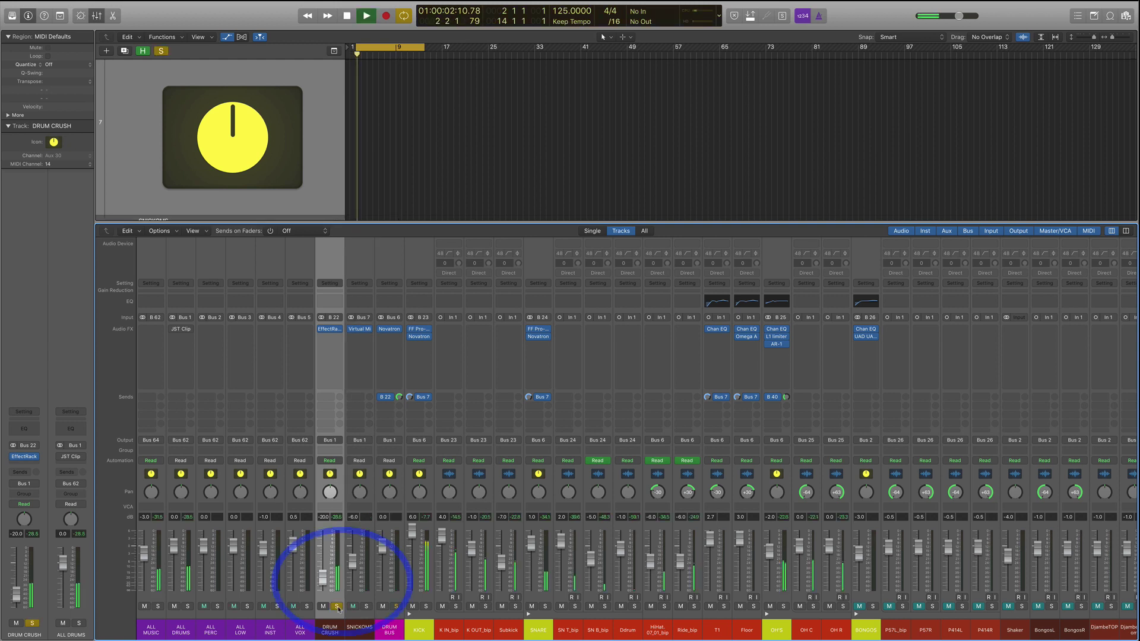
pyautogui.click(337, 606)
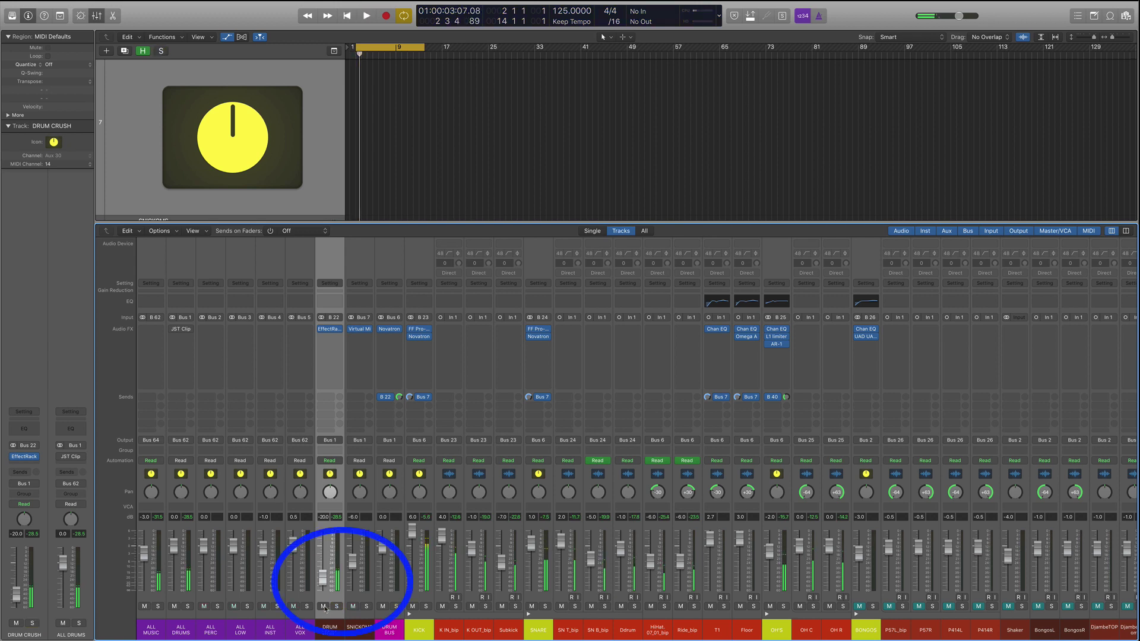
pyautogui.click(324, 606)
pyautogui.press('space')
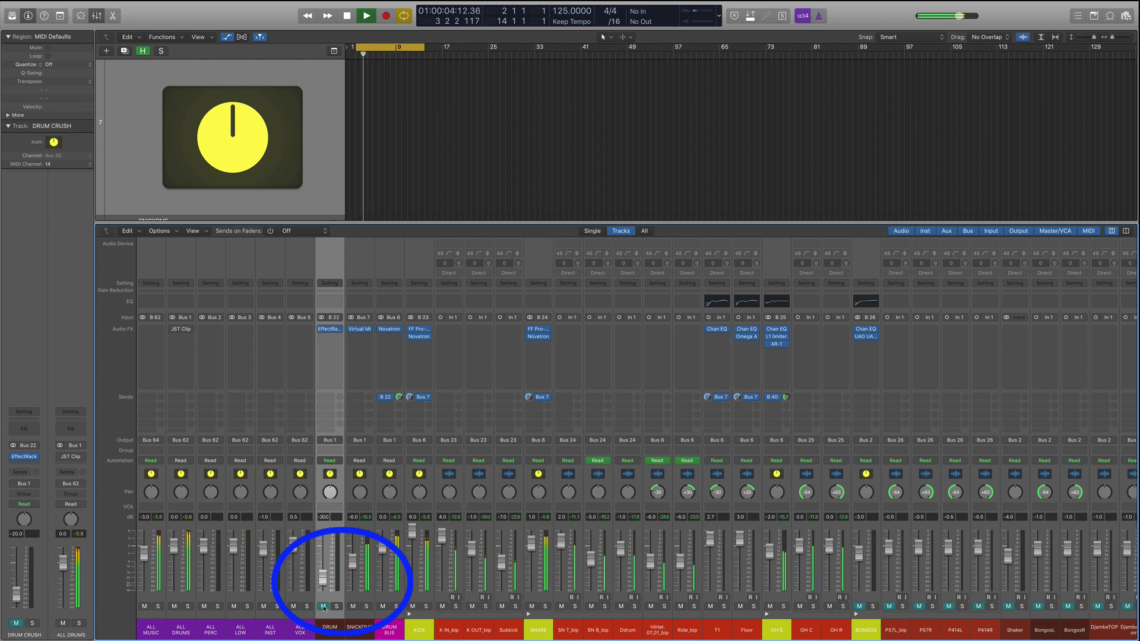
pyautogui.click(324, 606)
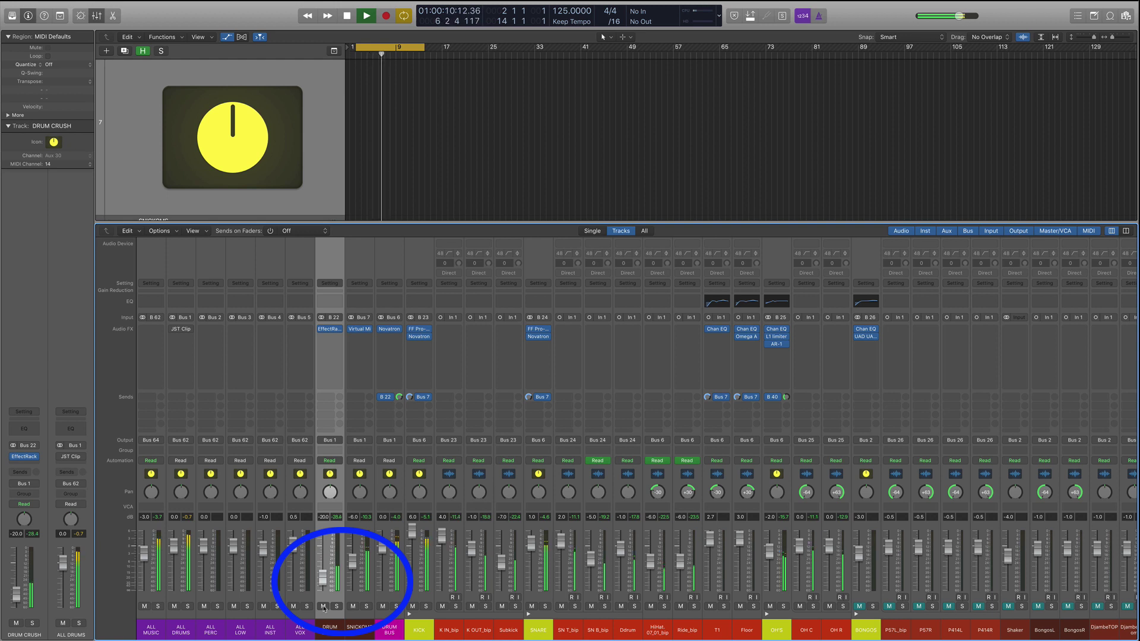
pyautogui.click(323, 607)
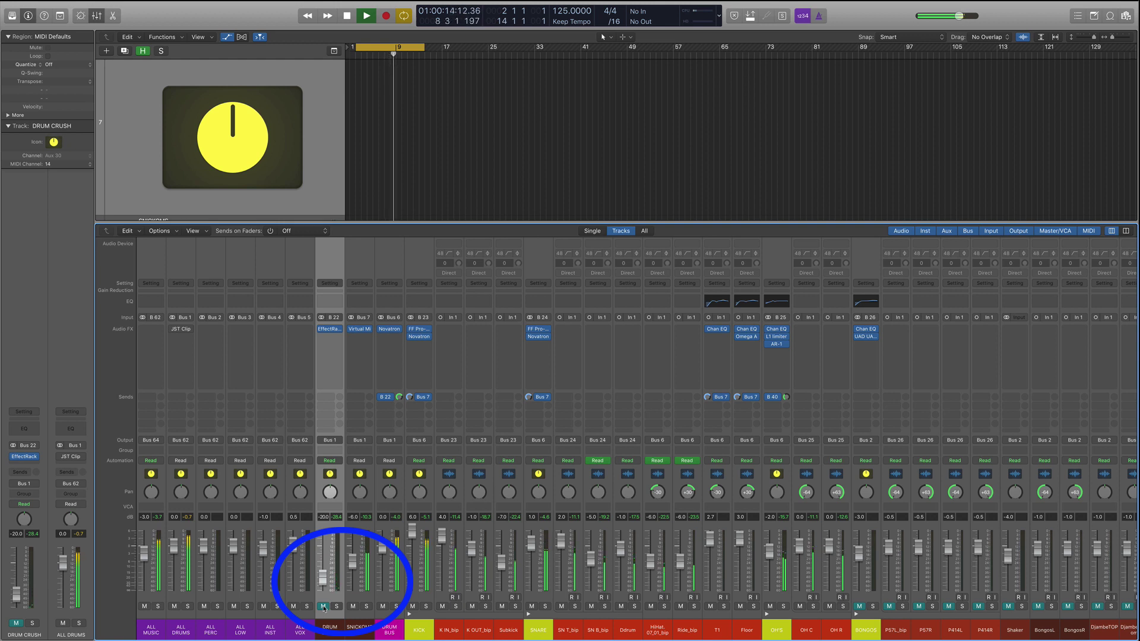
pyautogui.click(324, 606)
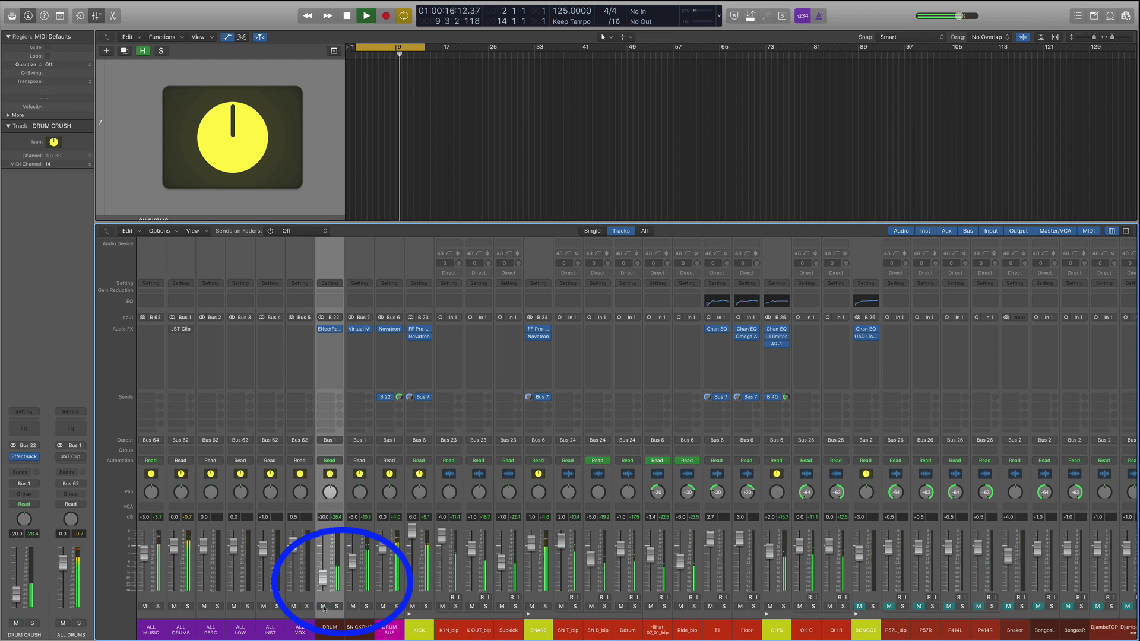
pyautogui.press('space')
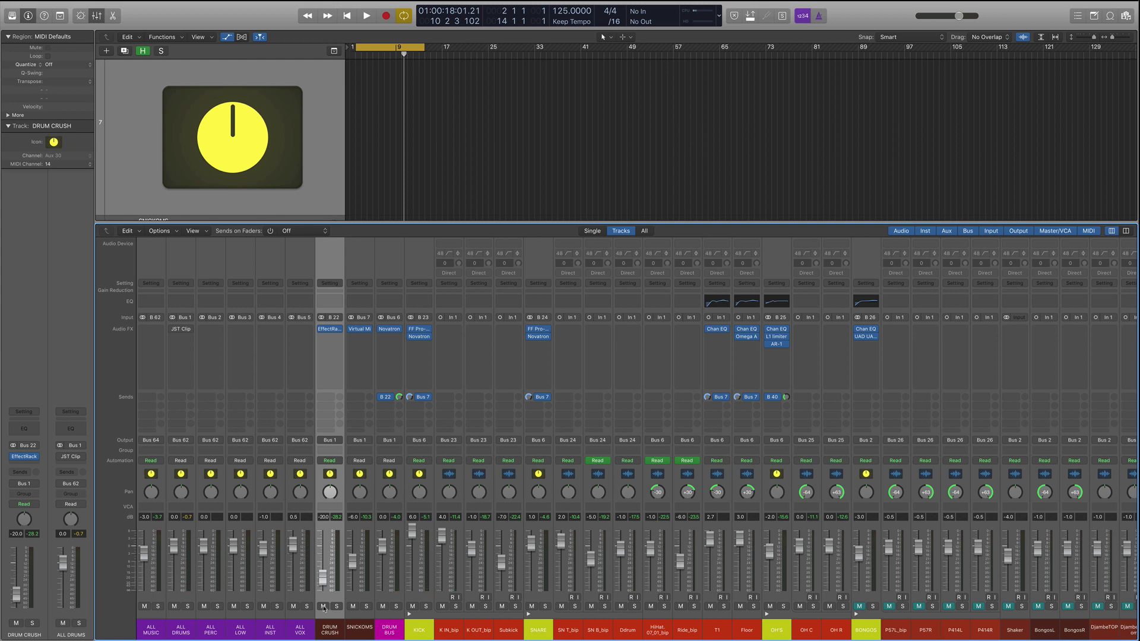
pyautogui.click(337, 606)
pyautogui.press('space')
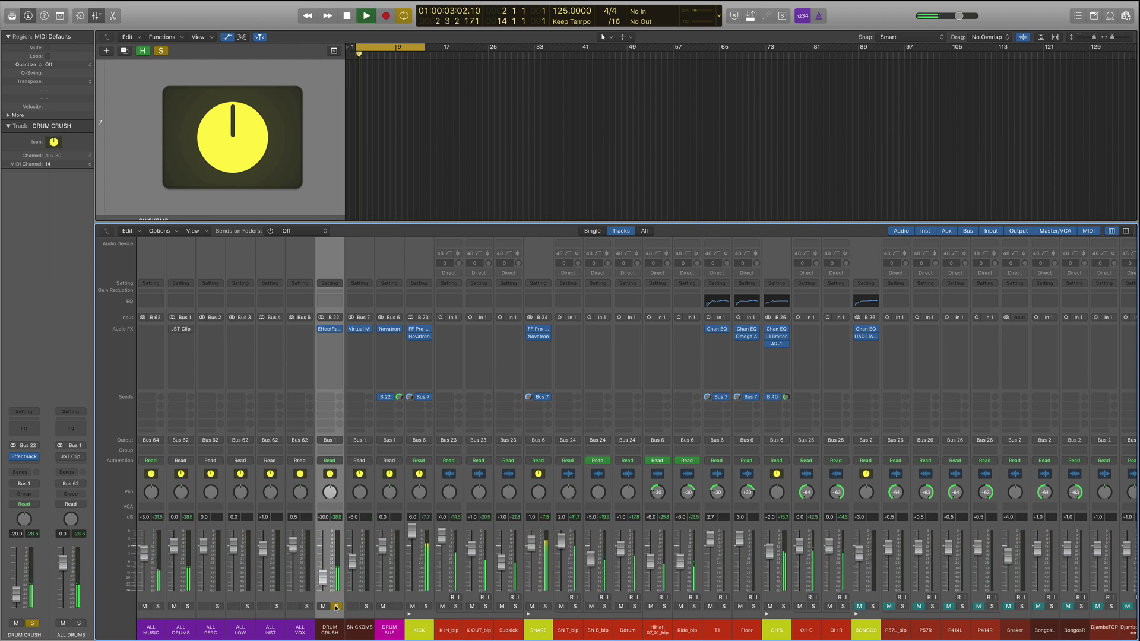
pyautogui.press('space')
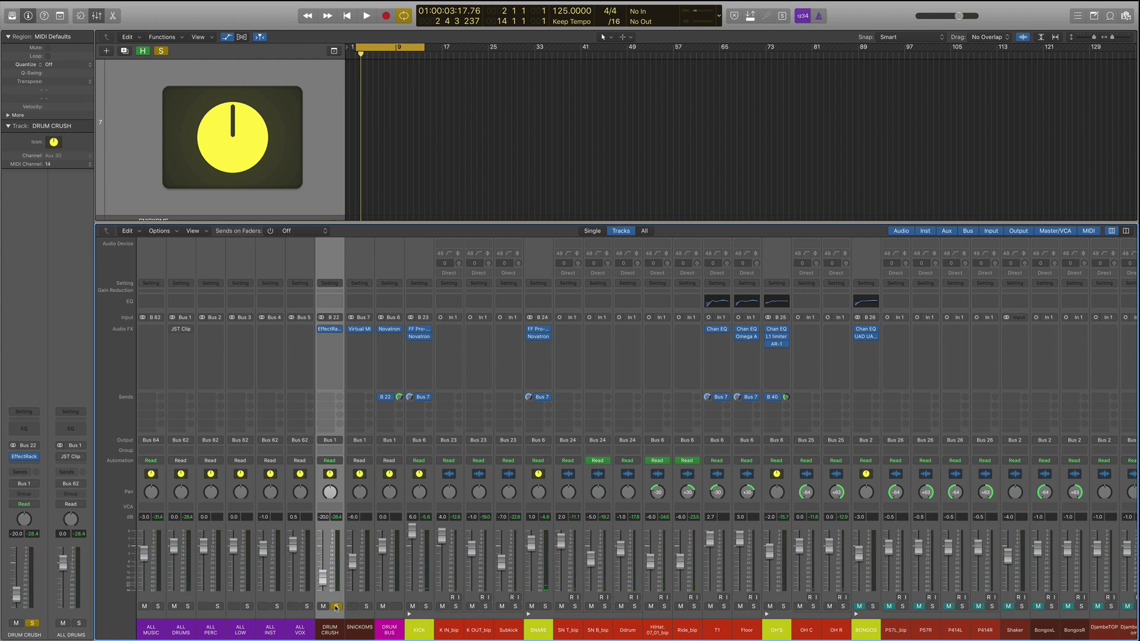
pyautogui.click(336, 607)
# Step: Play the full drum mix and re-enable plugins on channels DRUM CRUSH through OH R
pyautogui.press('space')
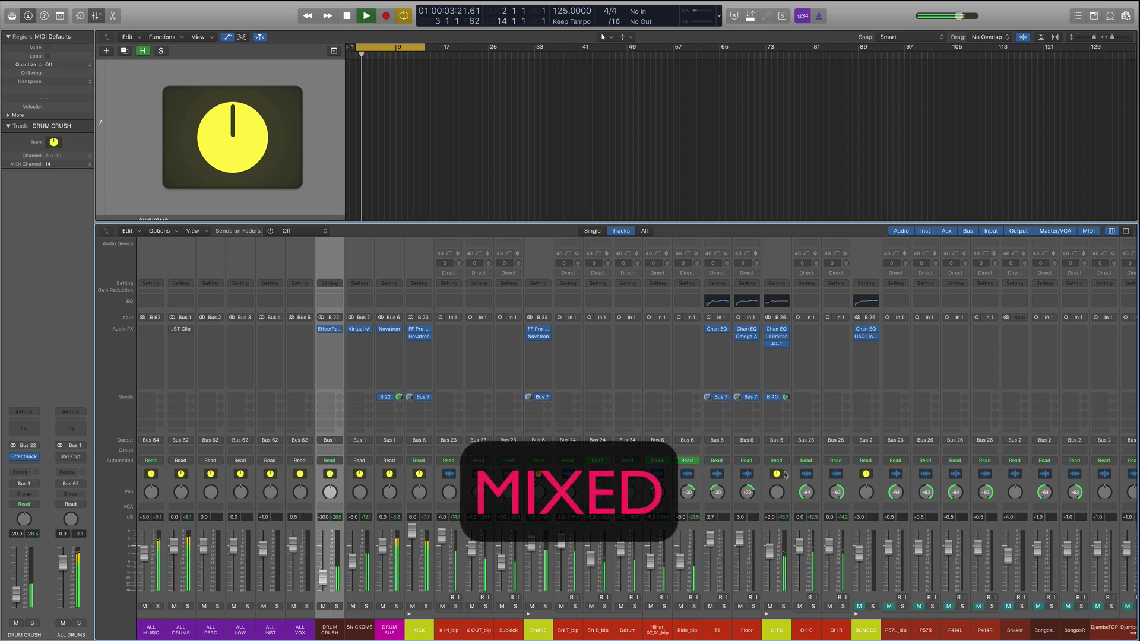
pyautogui.click(844, 474)
pyautogui.keyDown('shift'); pyautogui.click(844, 474); pyautogui.keyUp('shift')
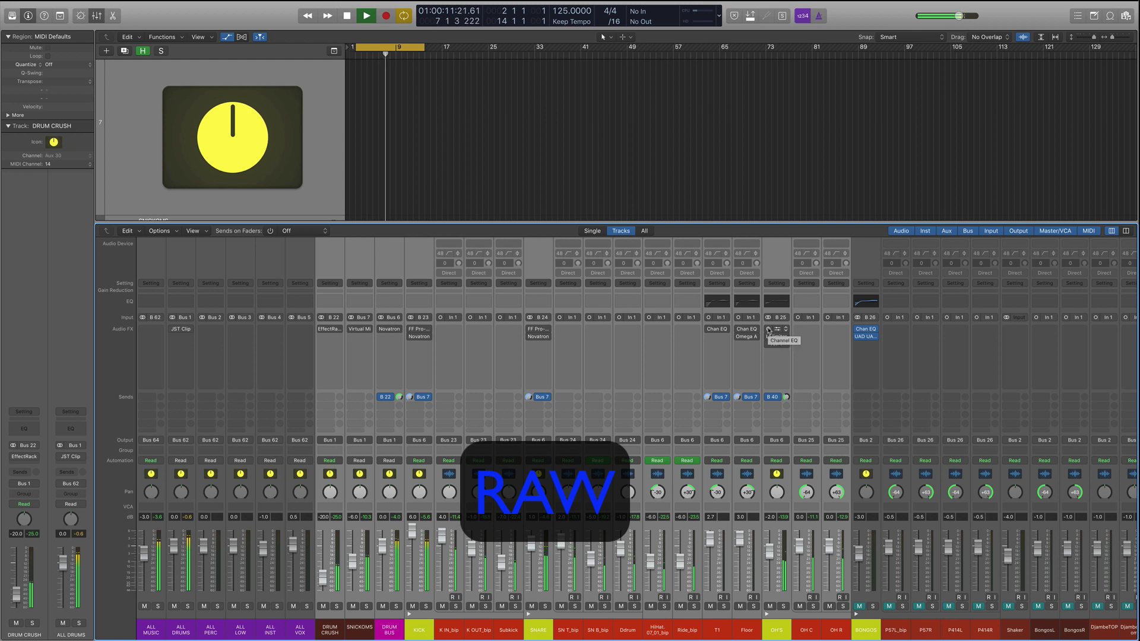
pyautogui.click(768, 329)
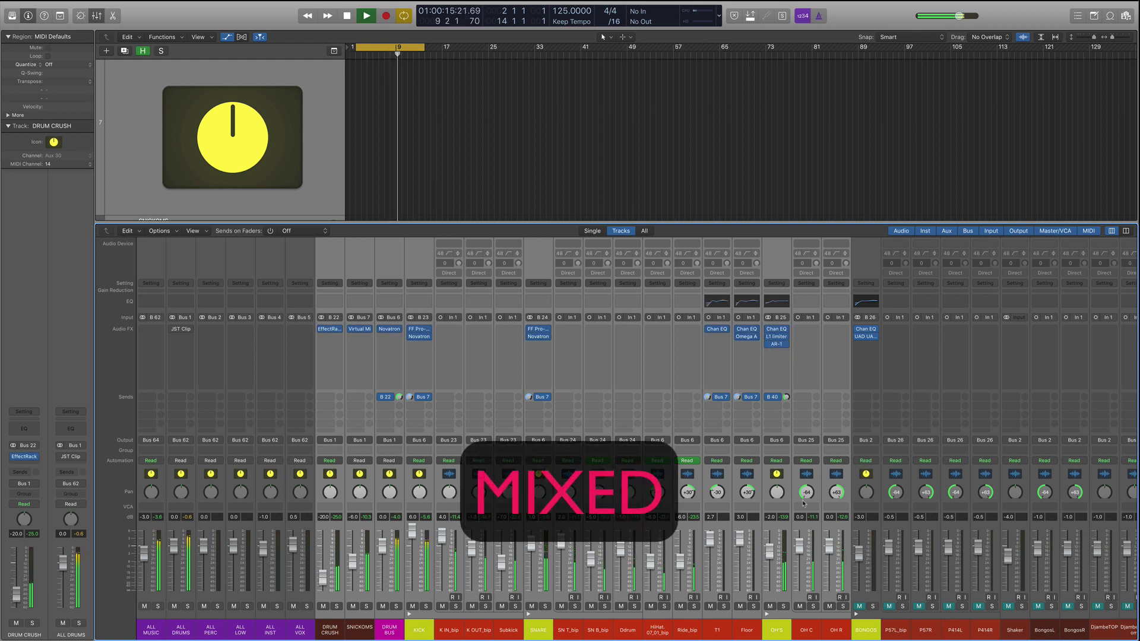
pyautogui.press('space')
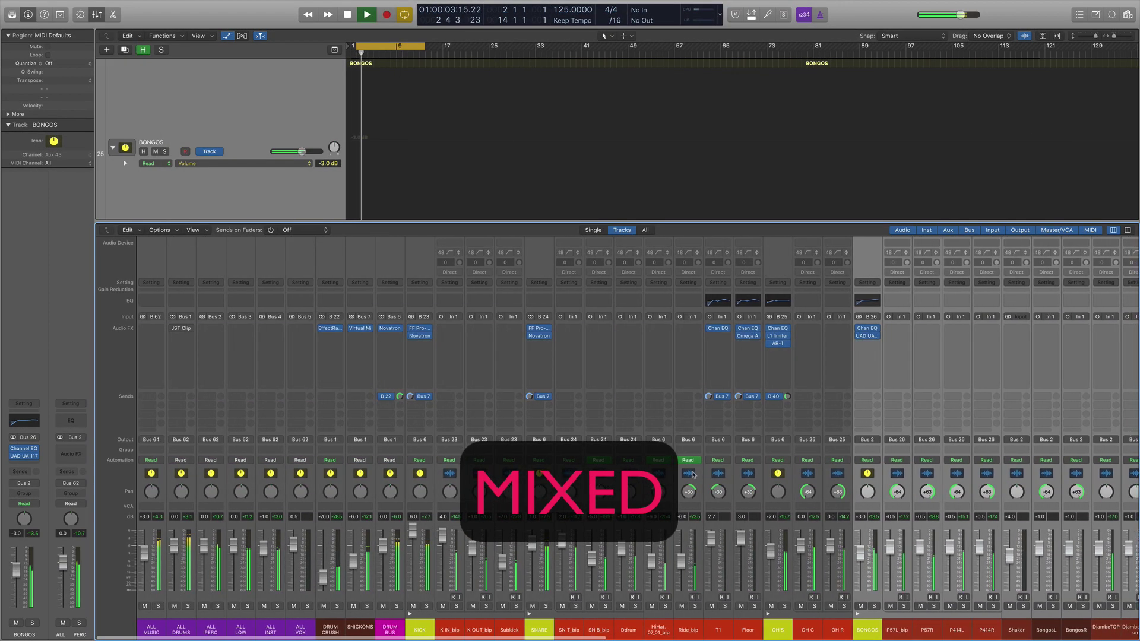
# Step: Compare the drum channels with plugins bypassed versus active, then turn off Cycle and stop
pyautogui.click(334, 475)
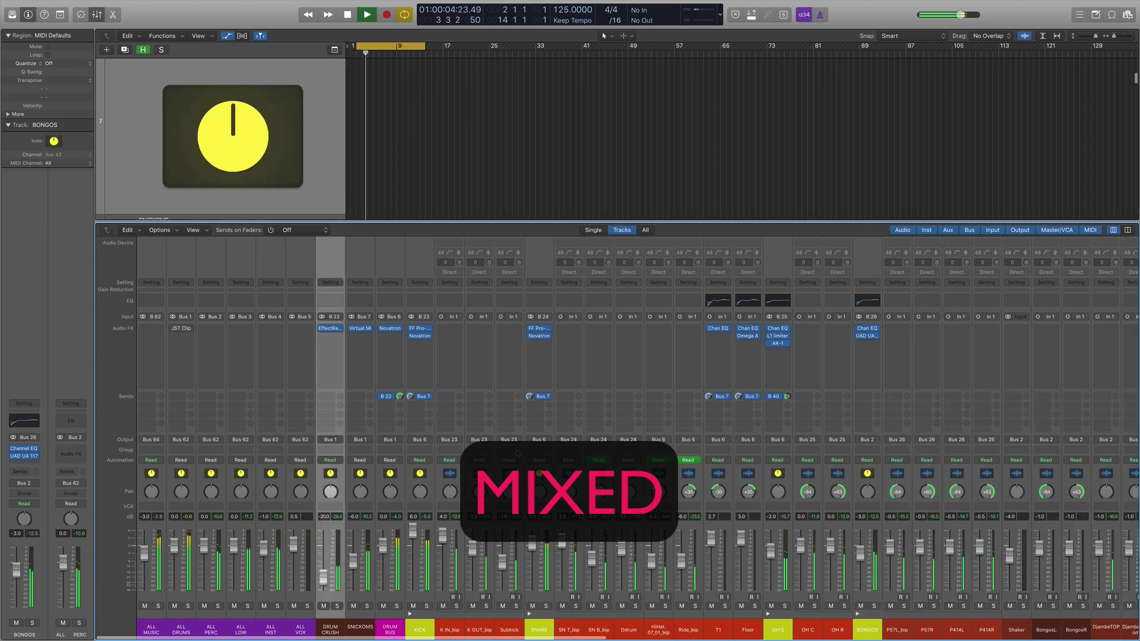
pyautogui.keyDown('shift'); pyautogui.click(802, 475); pyautogui.keyUp('shift')
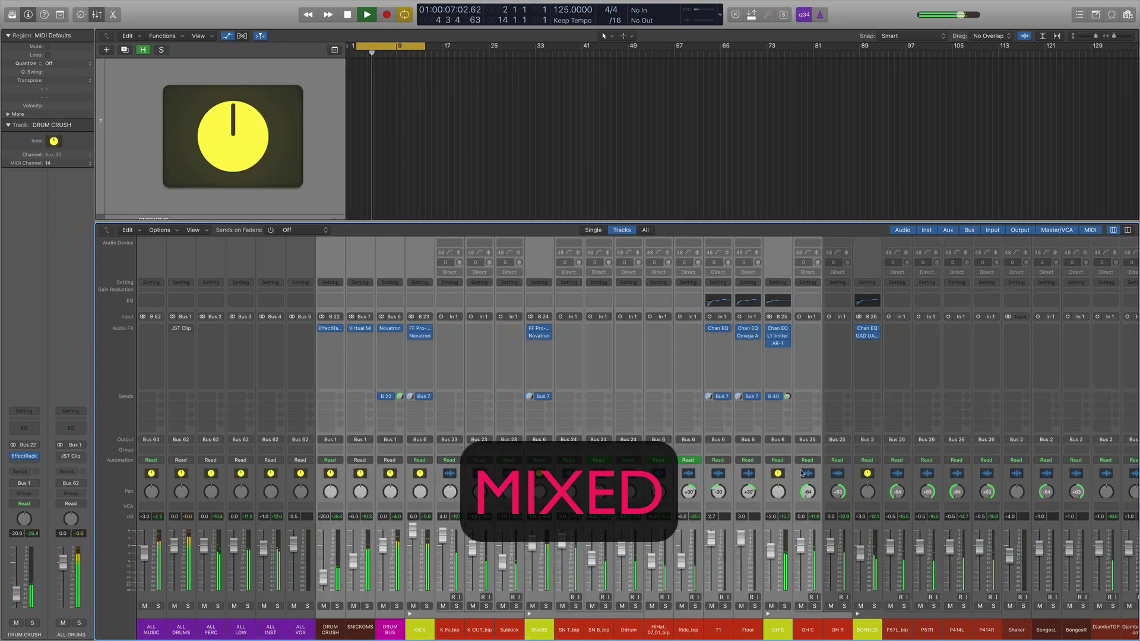
pyautogui.keyDown('alt'); pyautogui.click(767, 329); pyautogui.keyUp('alt')
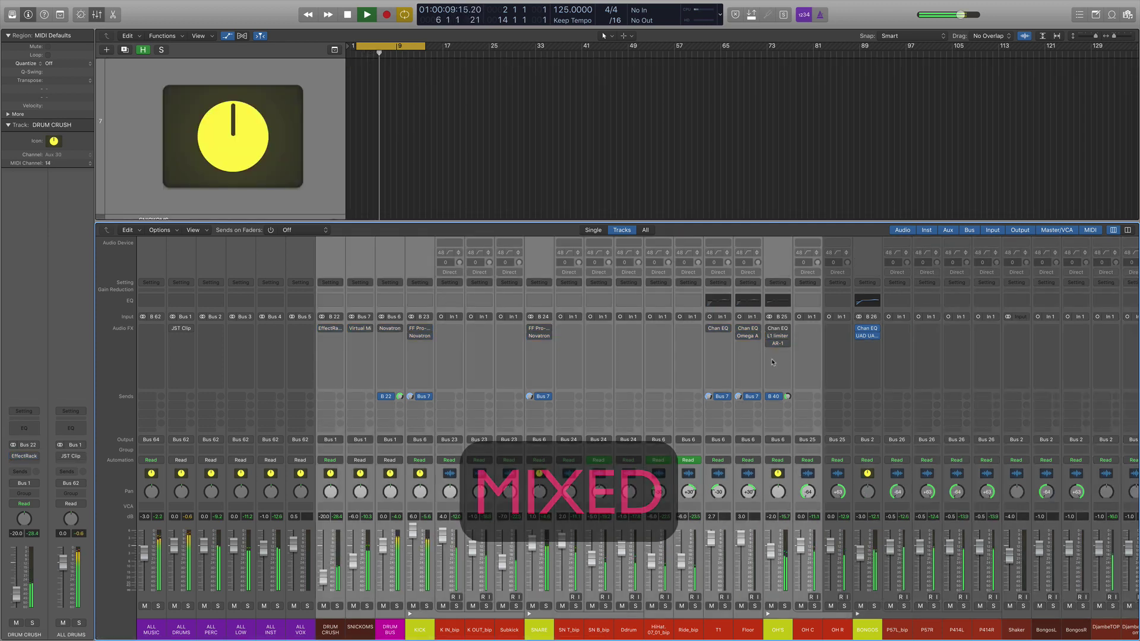
pyautogui.keyDown('alt'); pyautogui.click(769, 330); pyautogui.keyUp('alt')
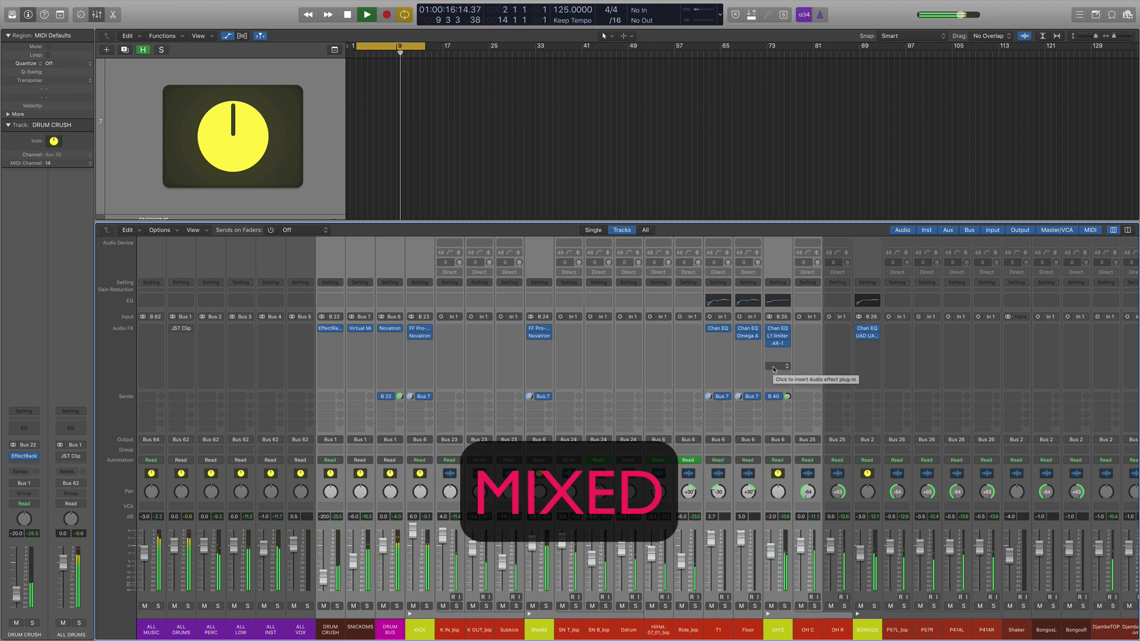
pyautogui.press('c')
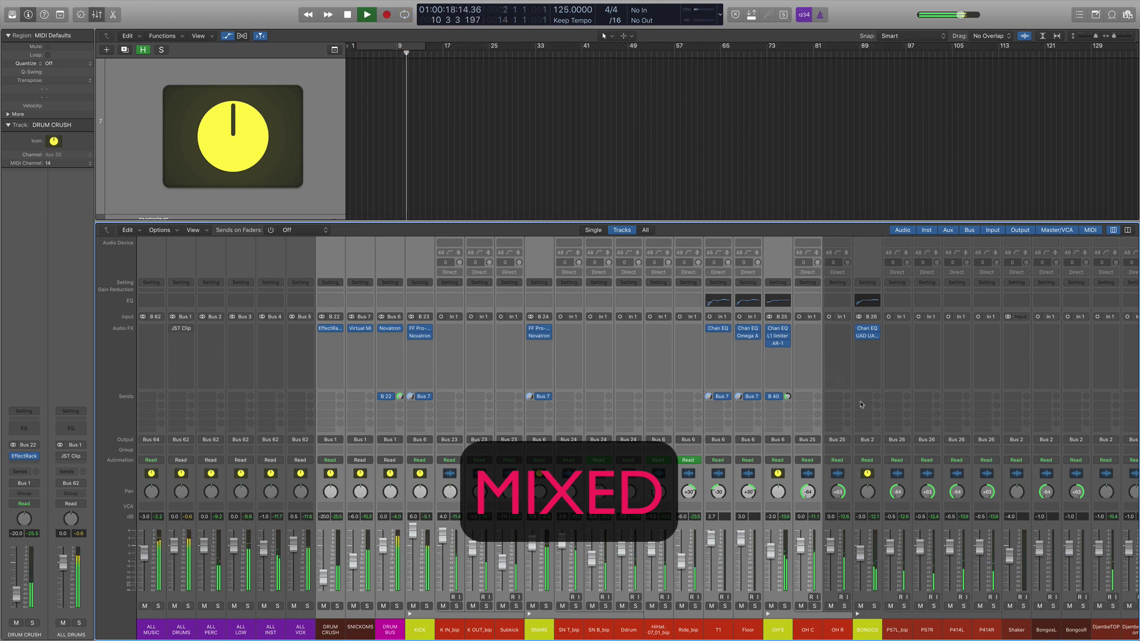
pyautogui.press('space')
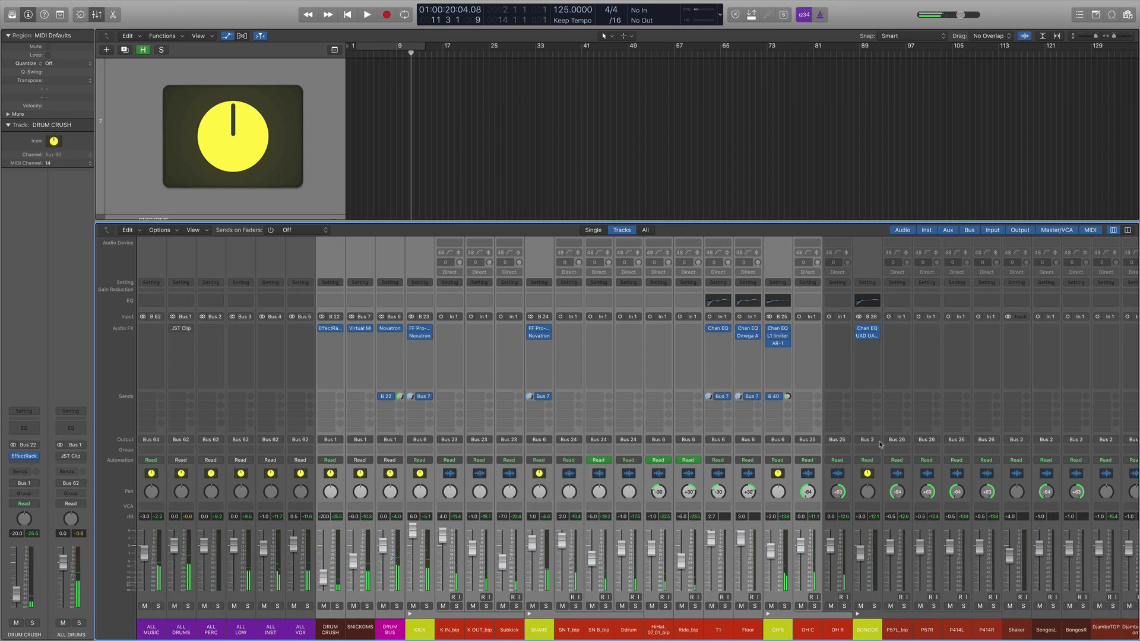